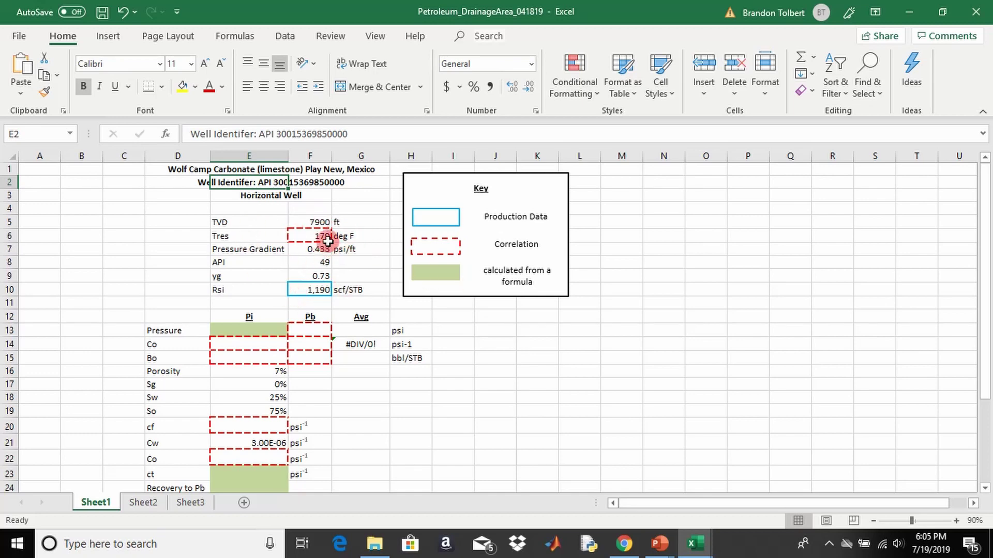
Step: Review the inputs: TVD 7900, pressure gradient 0.433, API 49 and gas gravity 0.73
left_click(317, 224)
left_click(318, 255)
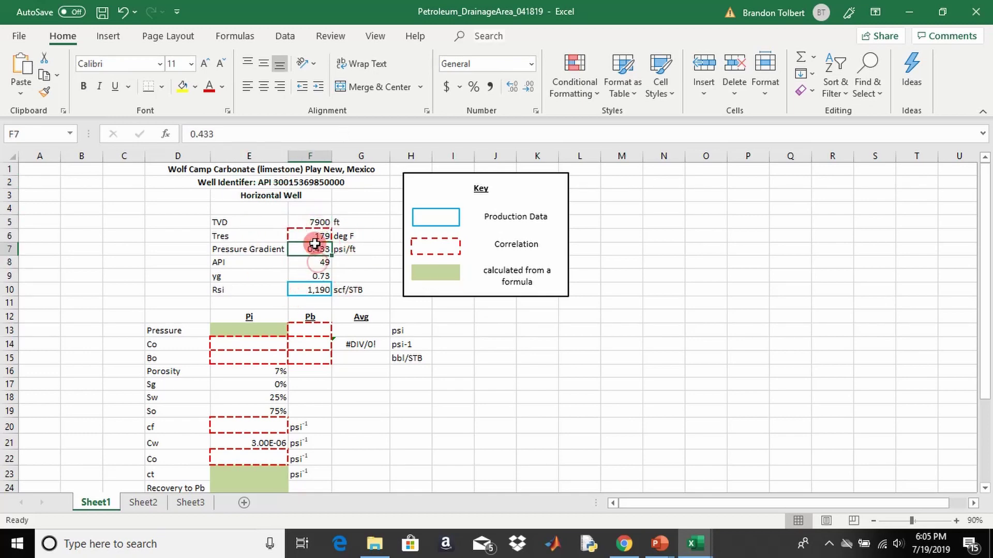
left_click(320, 223)
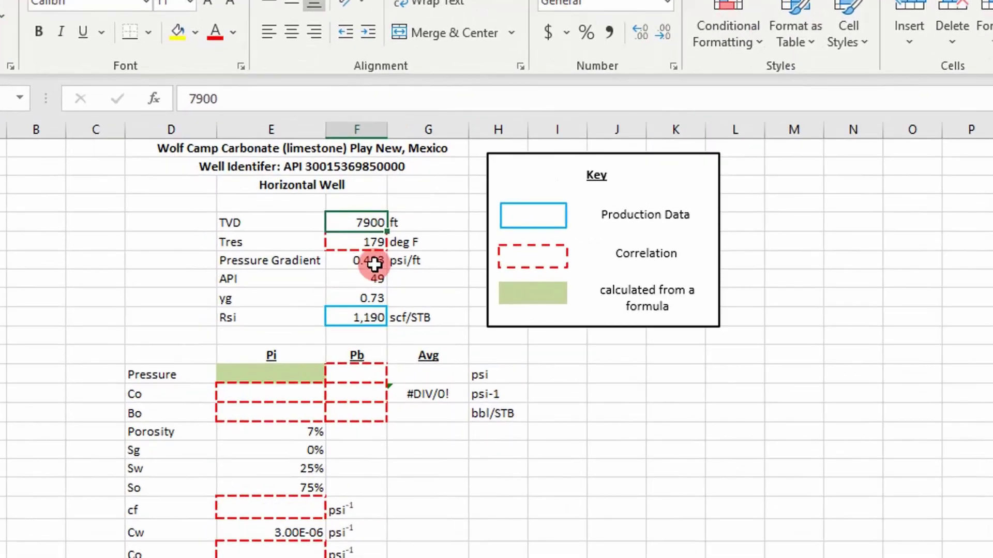
left_click(320, 252)
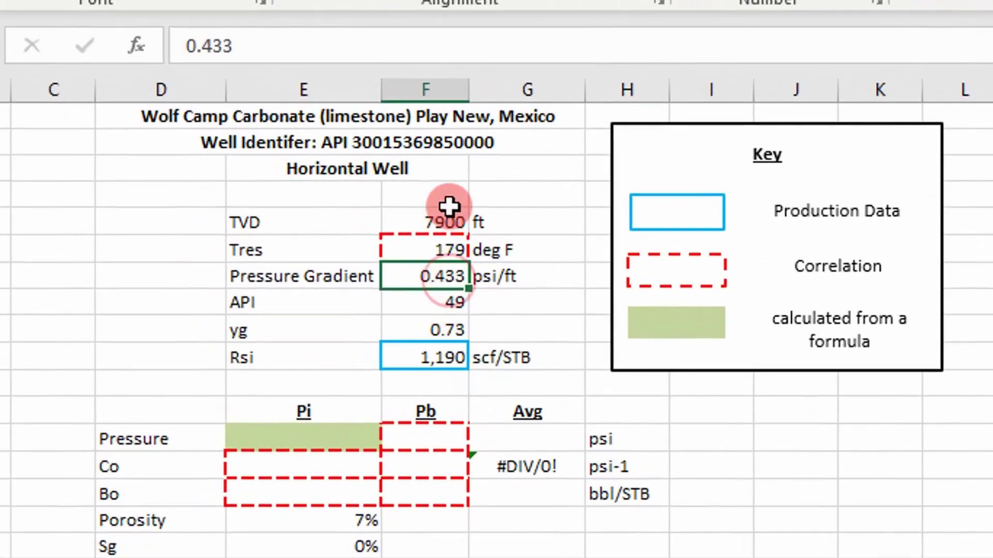
left_click(444, 222)
left_click(436, 305)
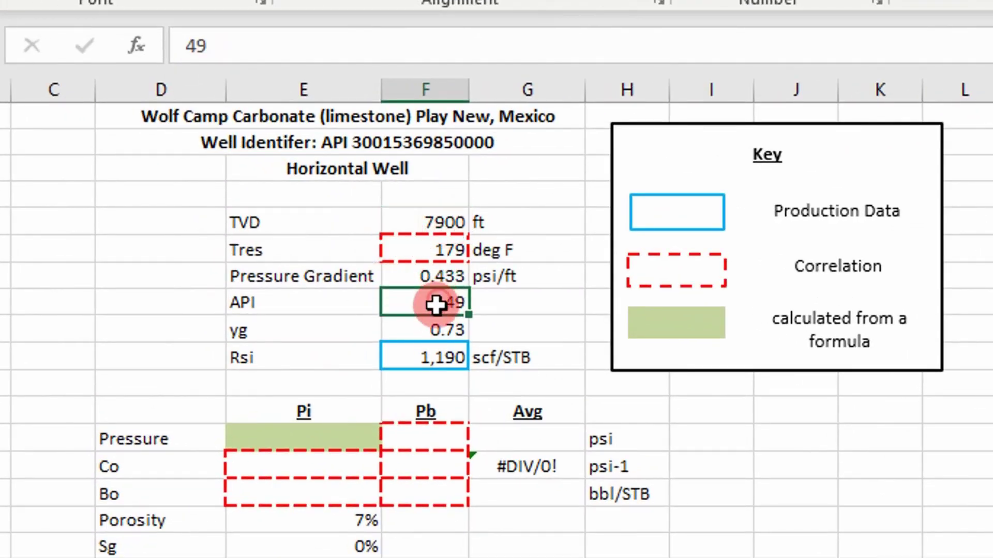
left_click(429, 334)
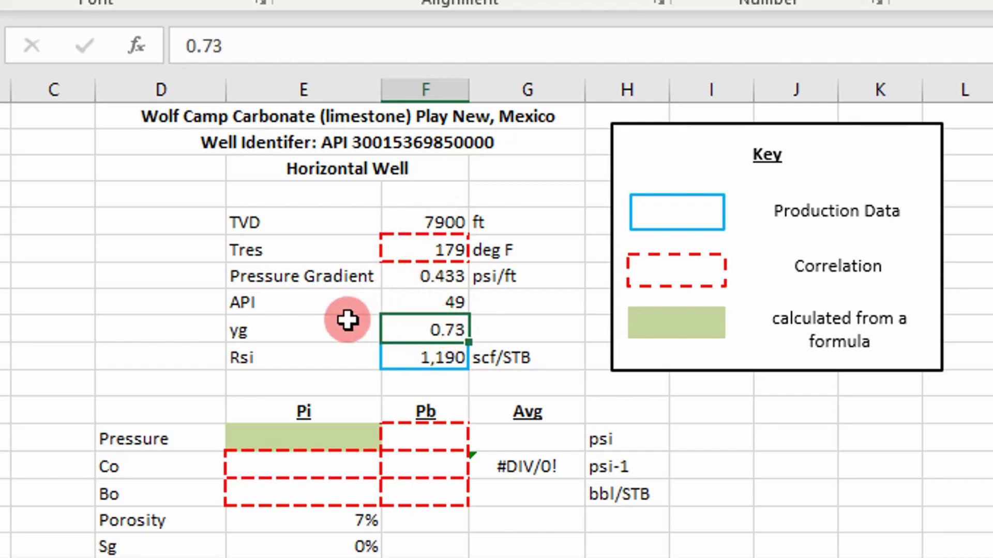
scroll(349, 321, "down", 1)
scroll(380, 344, "up", 1)
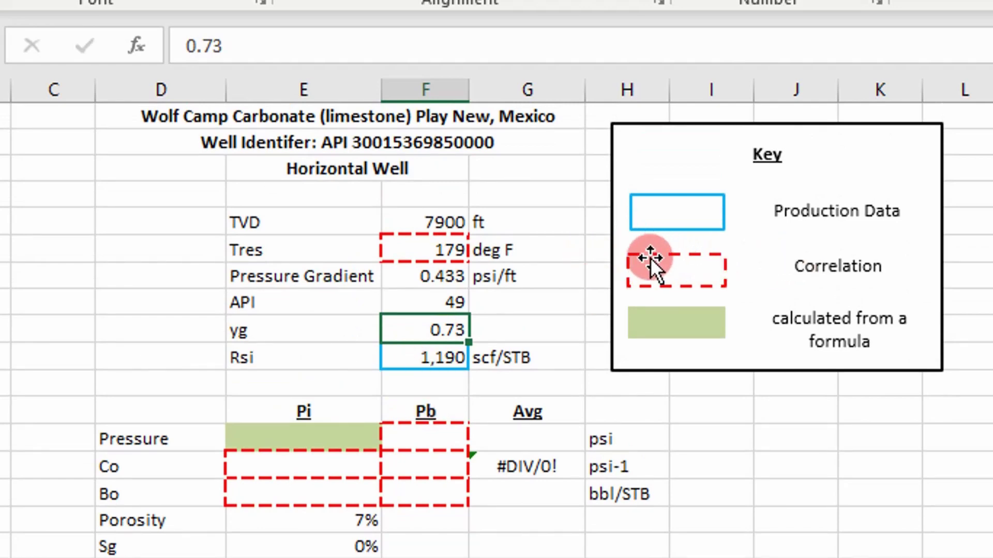
Step: Delete the Temperature_Correlation formula from the Tres cell F6
left_click(437, 241)
key("Delete")
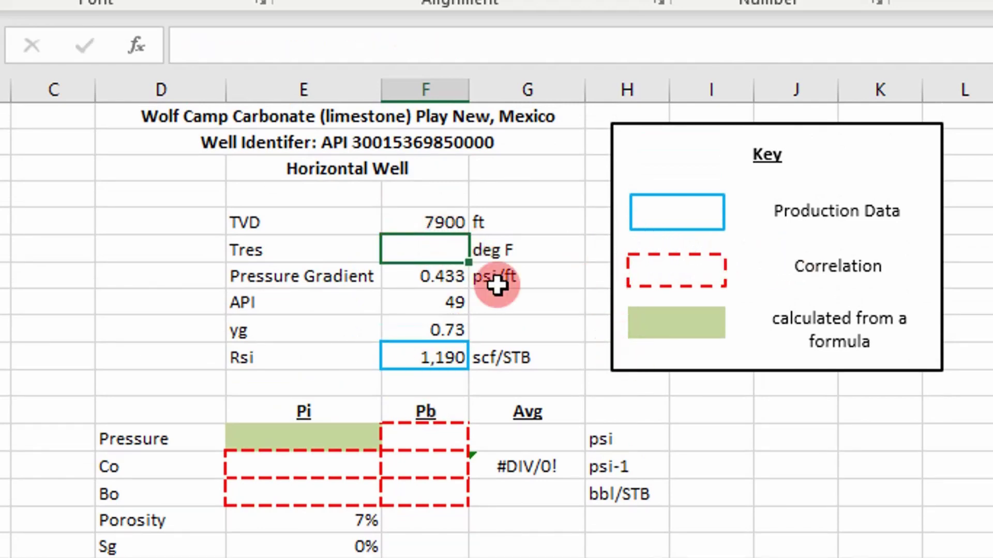
left_click(505, 289)
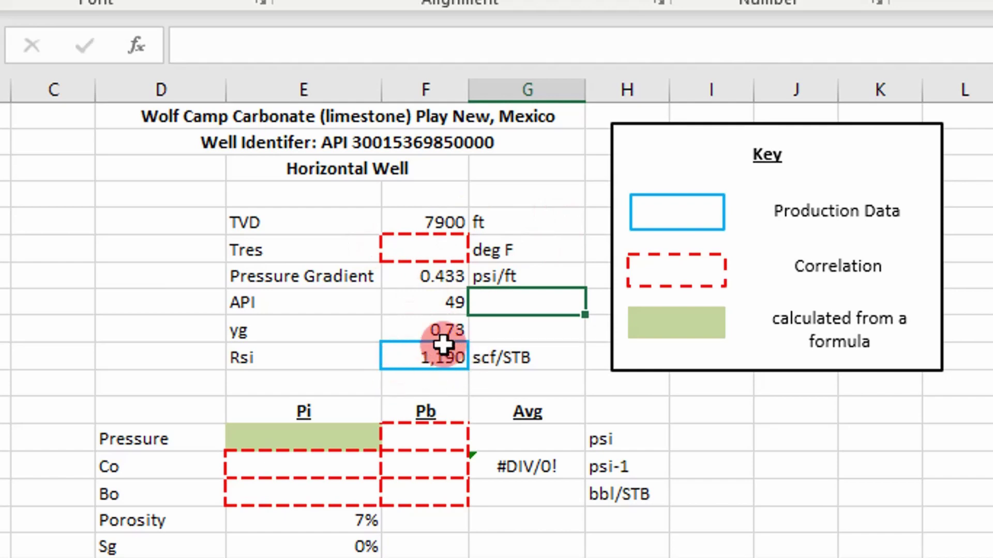
Step: Review the API, Rsi 1,190, Np to Pb 59,043, Recovery to Pb and empty Pi Pressure cells
left_click(420, 309)
scroll(429, 324, "down", 2)
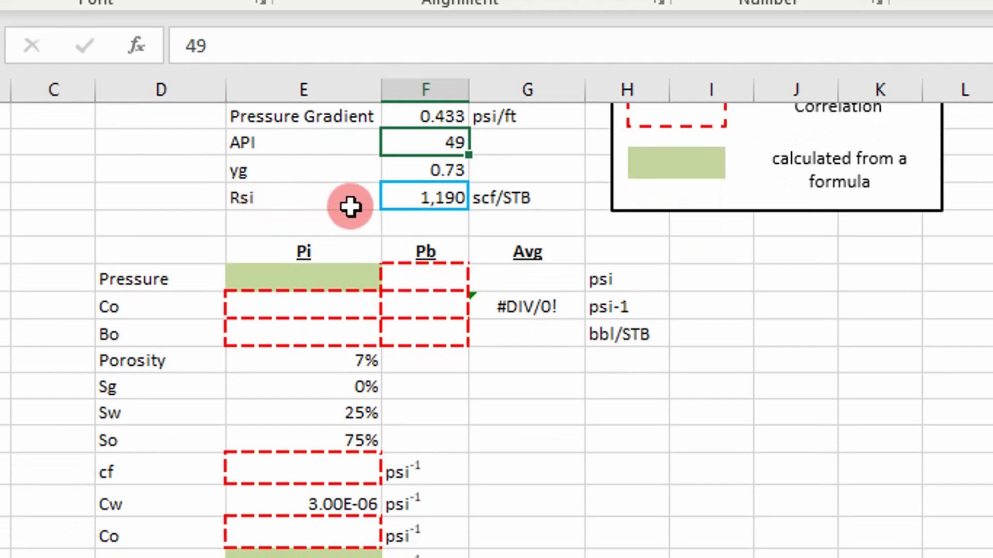
left_click(443, 199)
left_click(482, 226)
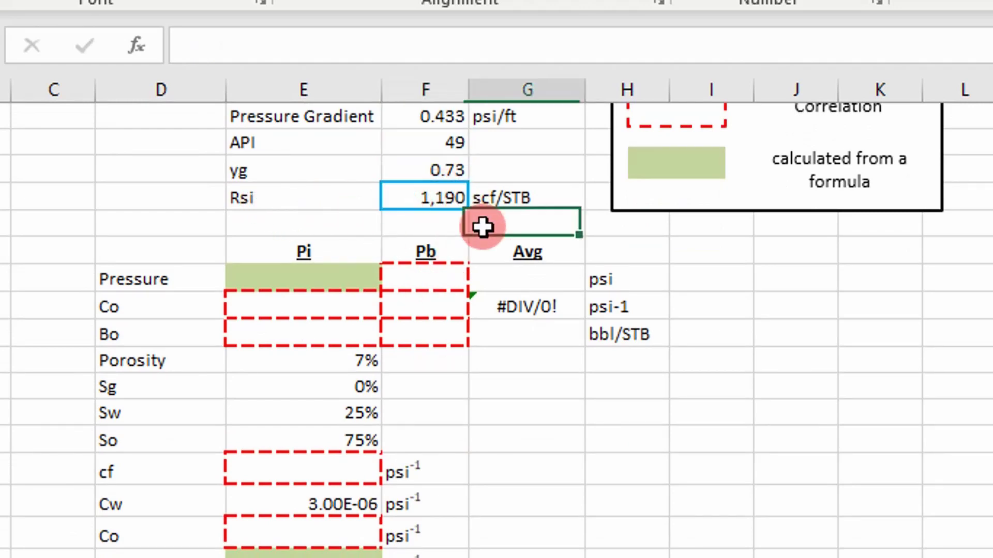
scroll(450, 481, "down", 1)
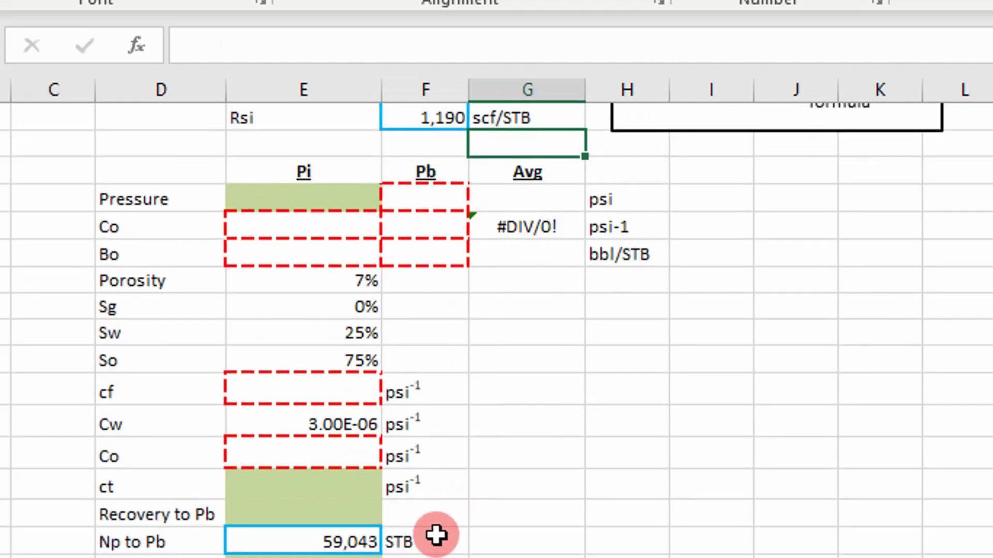
left_click(277, 540)
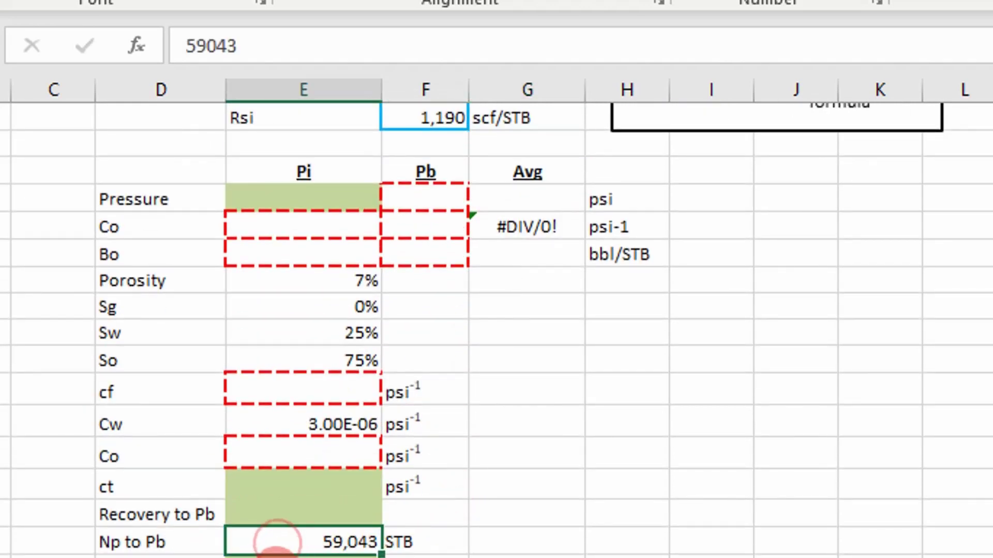
left_click(339, 515)
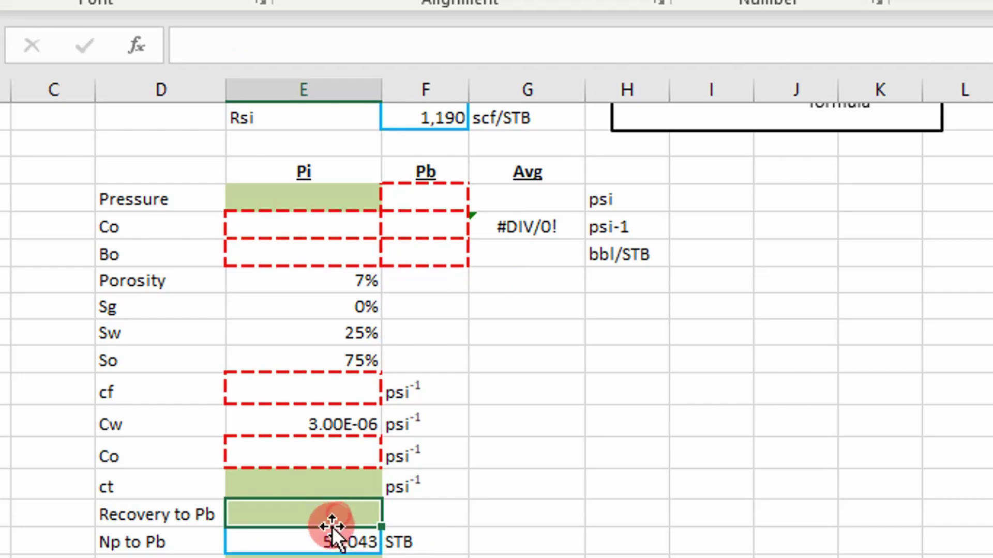
scroll(403, 527, "up", 3)
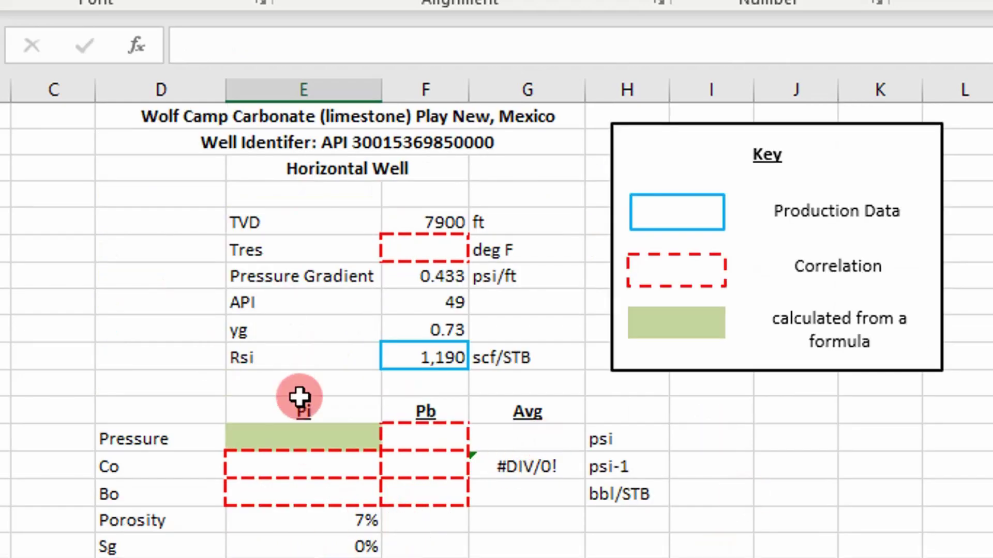
left_click(309, 435)
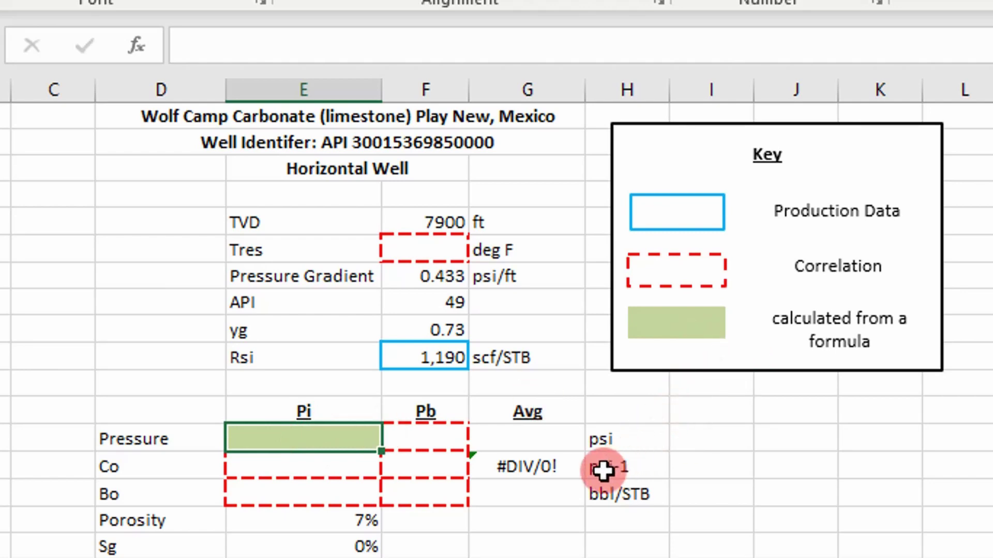
scroll(427, 328, "down", 5)
scroll(427, 381, "up", 5)
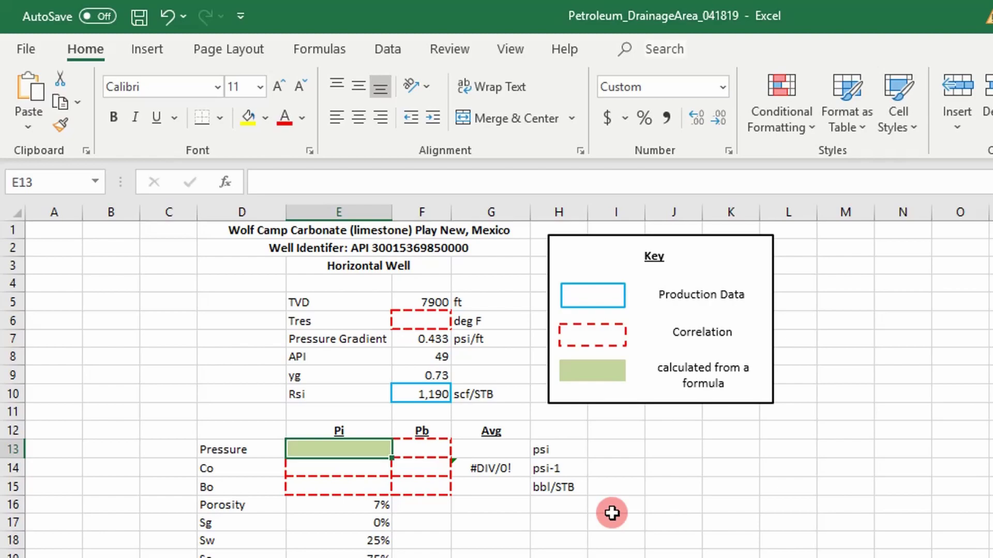
key("alt+F11")
scroll(565, 325, "up", 15)
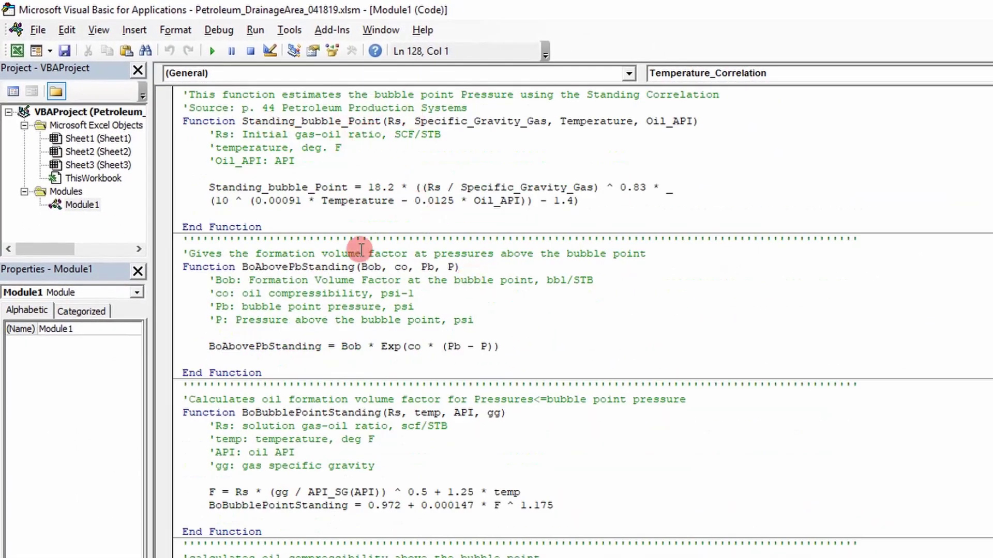
scroll(360, 250, "down", 15)
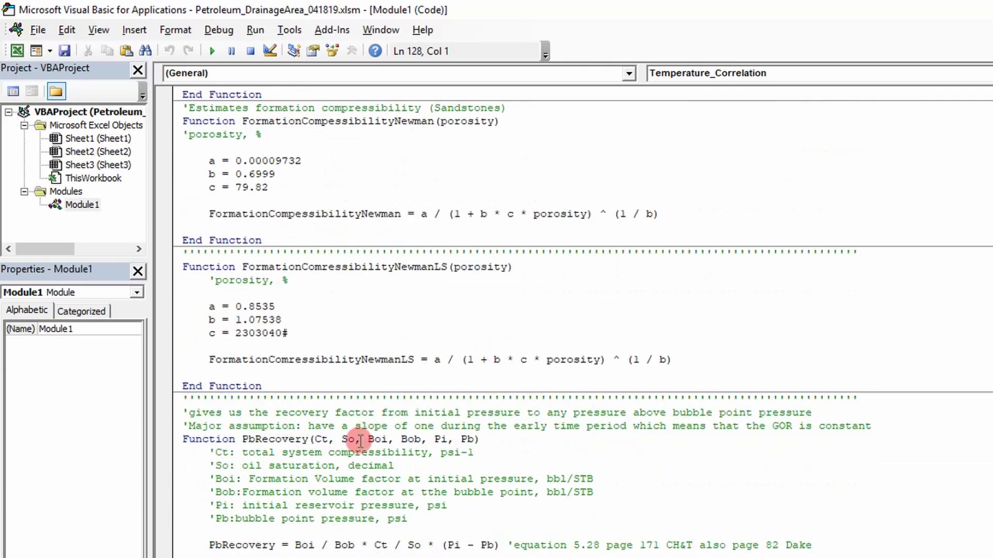
scroll(357, 398, "down", 6)
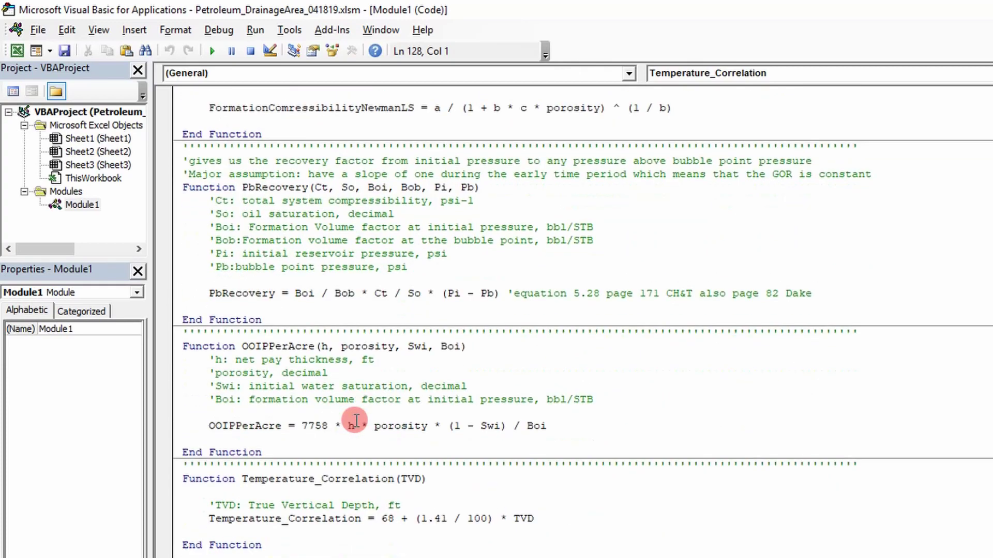
scroll(335, 460, "up", 20)
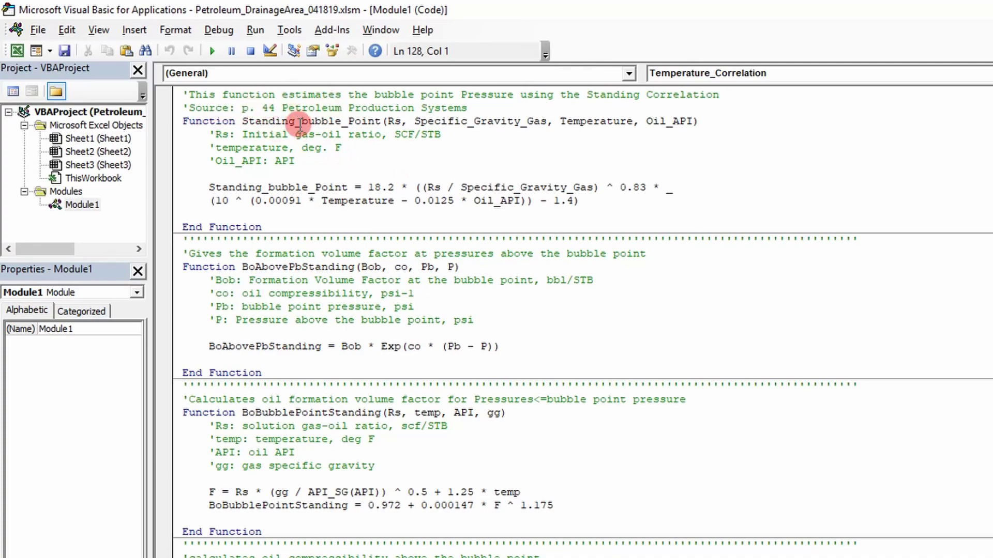
left_click_drag(248, 110, 384, 122)
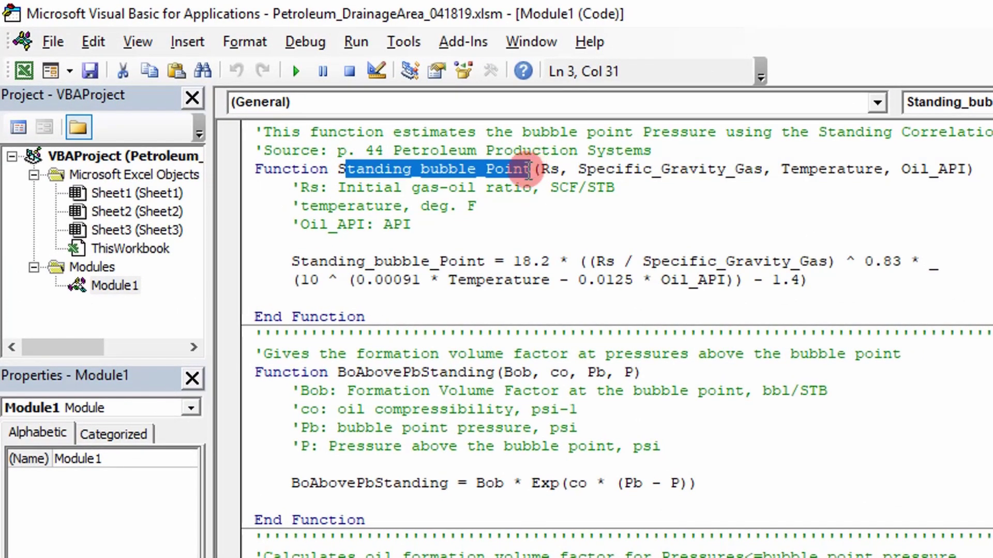
scroll(529, 170, "down", 3)
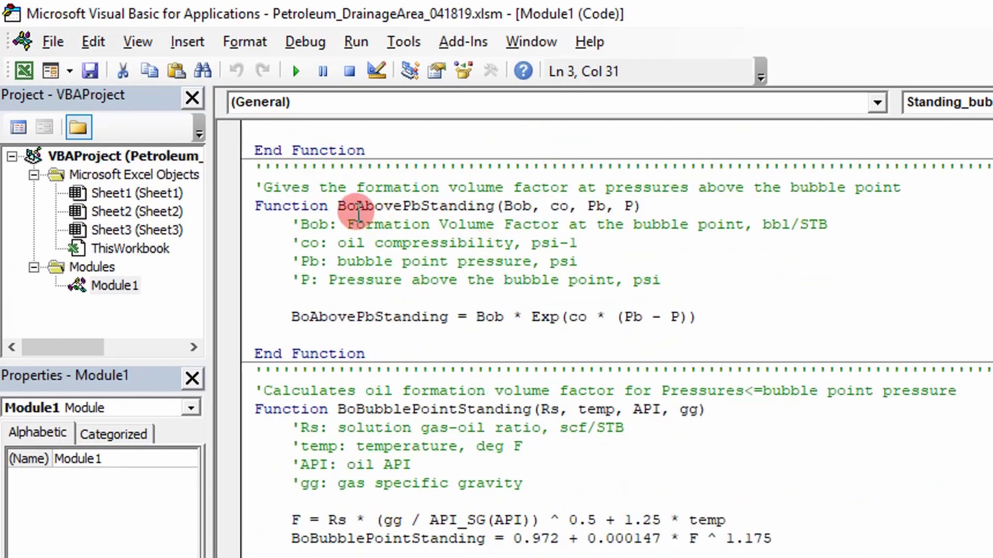
left_click(358, 209)
left_click(346, 207)
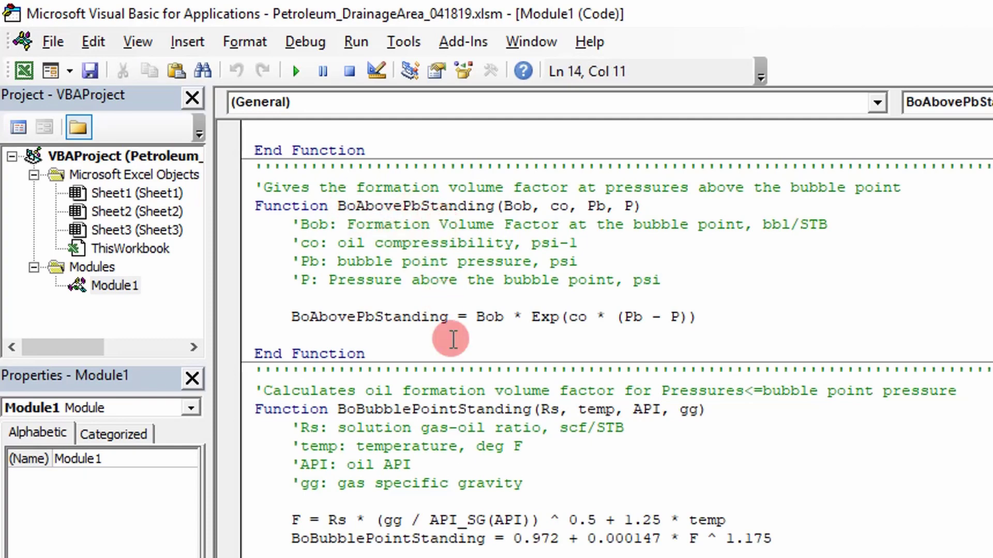
scroll(458, 436, "down", 2)
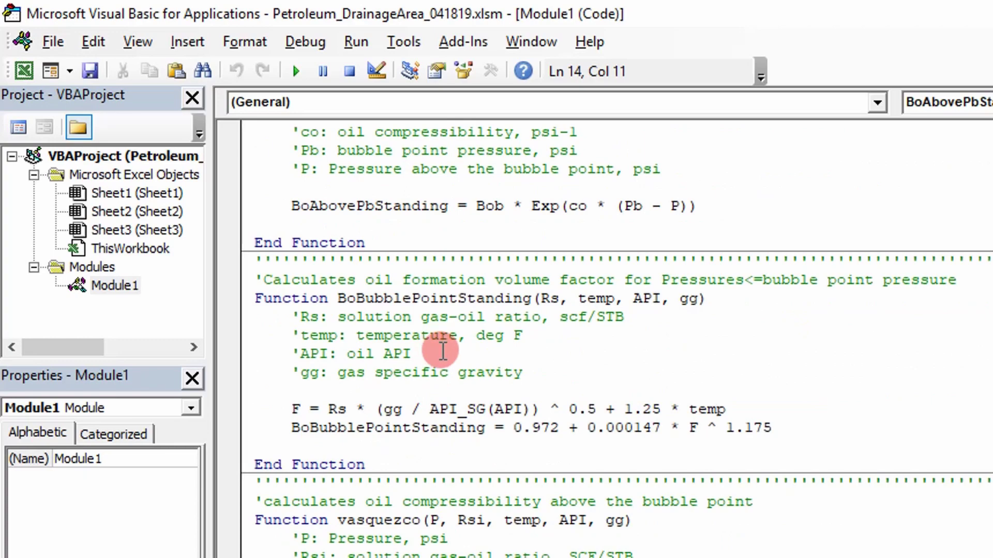
scroll(443, 352, "down", 6)
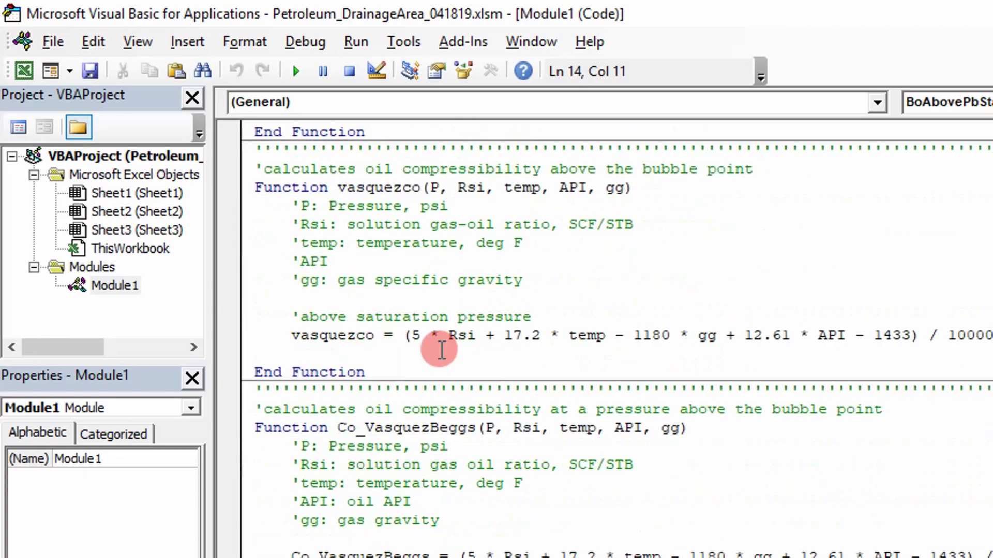
scroll(442, 350, "down", 3)
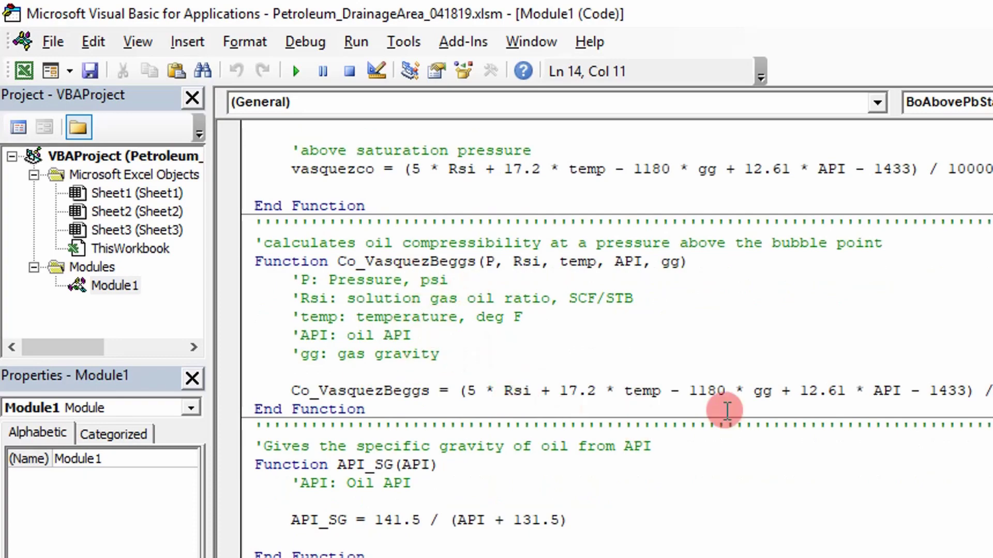
scroll(627, 443, "down", 5)
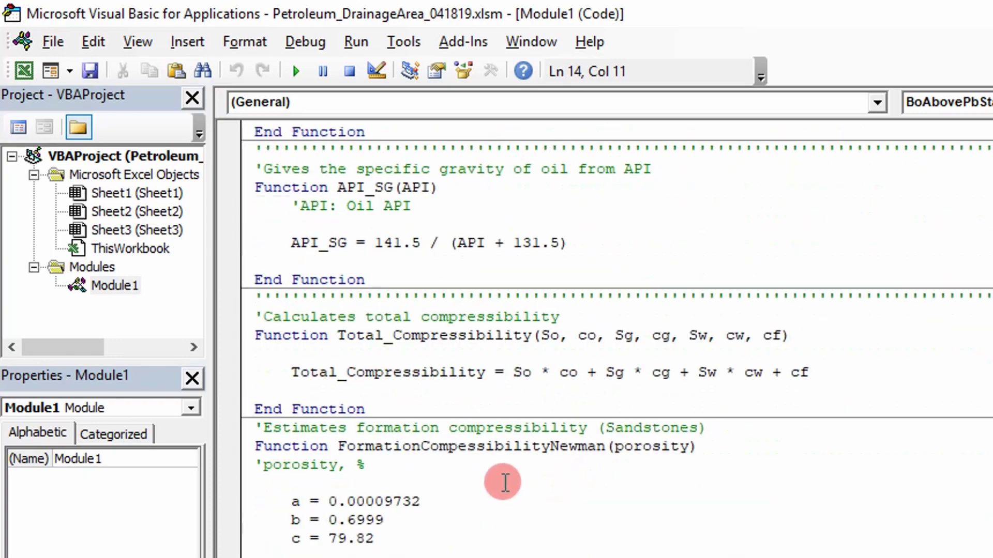
scroll(502, 482, "down", 3)
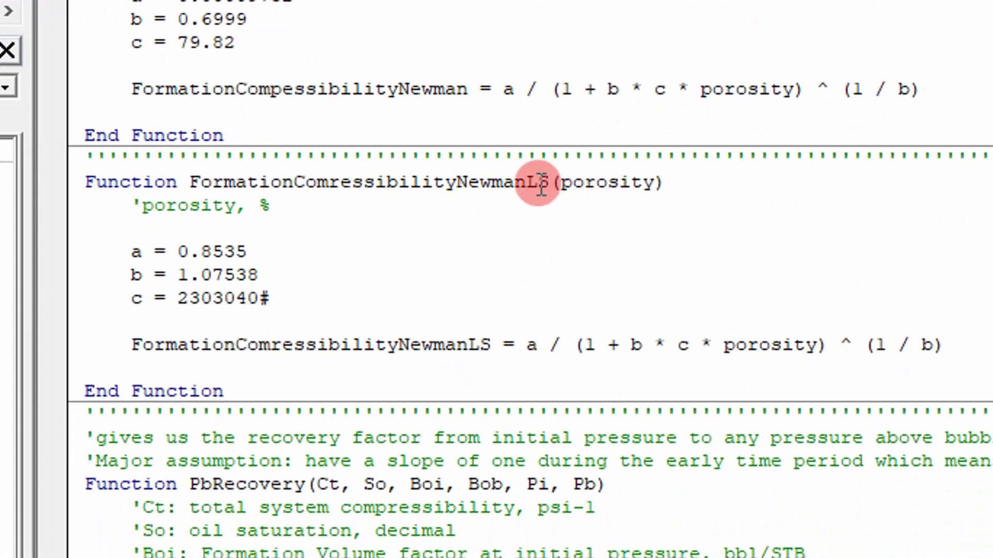
left_click_drag(268, 324, 150, 206)
left_click_drag(211, 157, 257, 182)
left_click(345, 238)
scroll(351, 274, "down", 6)
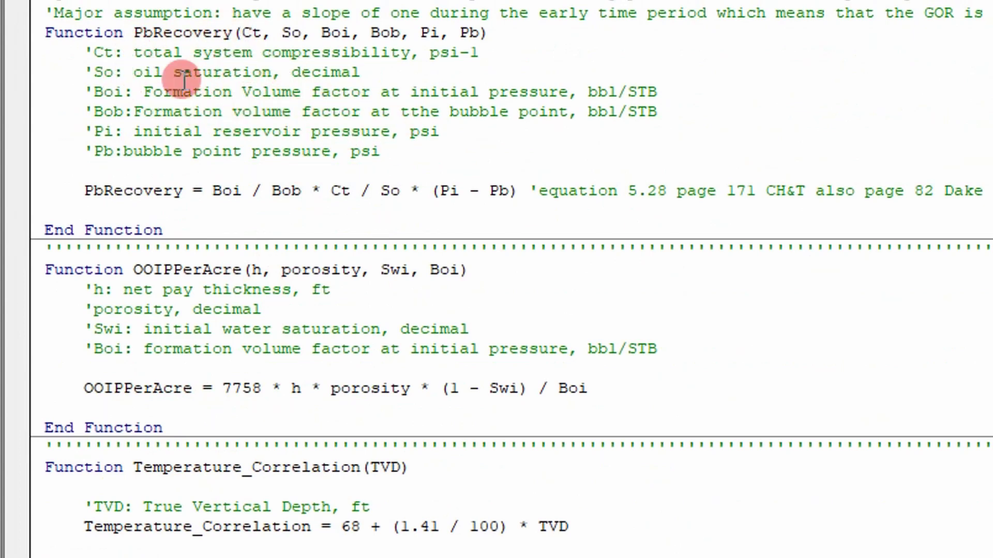
left_click_drag(135, 33, 151, 33)
left_click(154, 113)
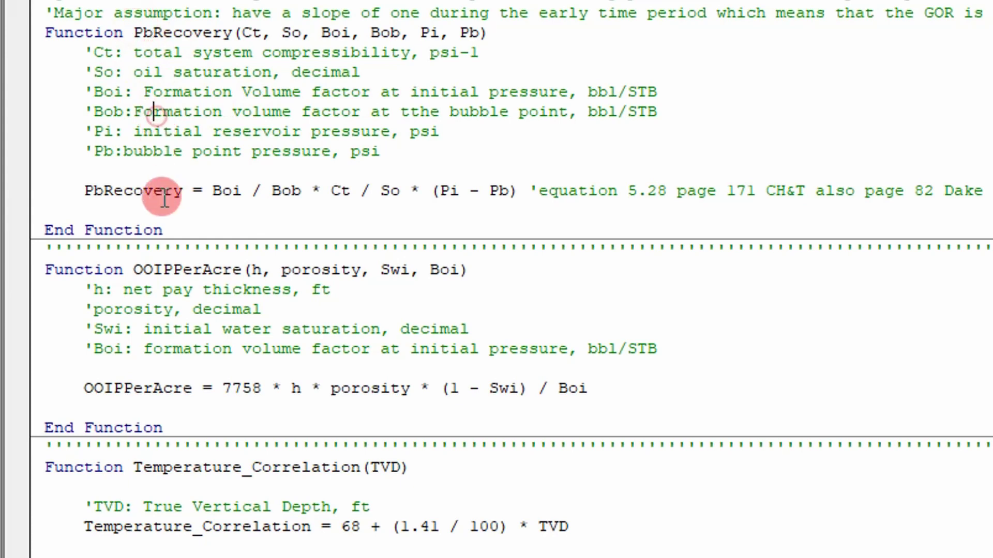
left_click(90, 191)
key("shift+End")
scroll(328, 111, "down", 1)
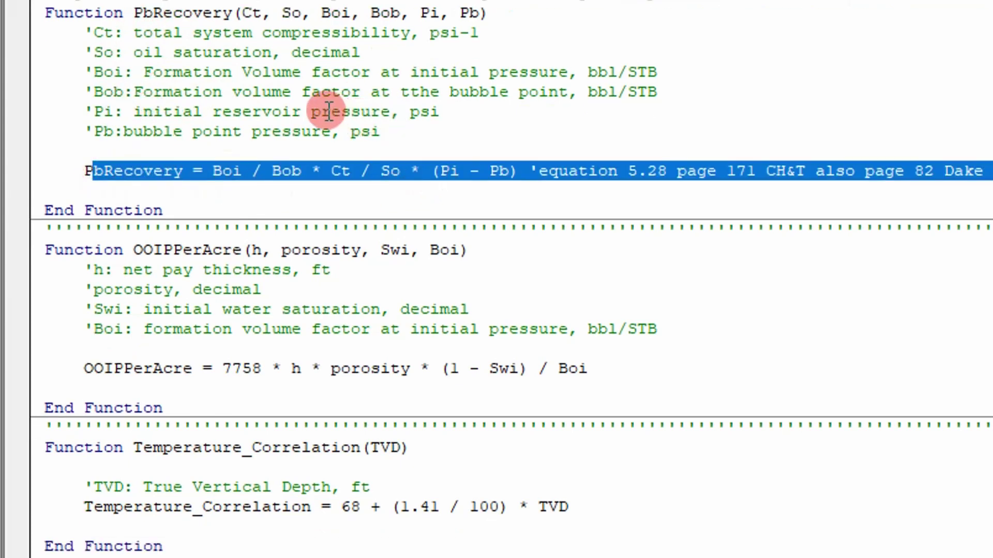
left_click(194, 305)
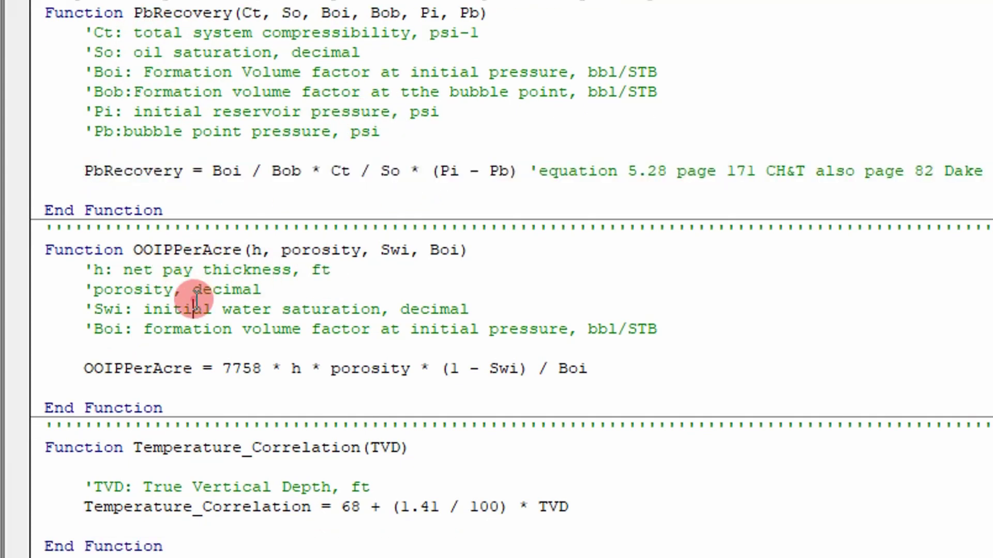
left_click(206, 351)
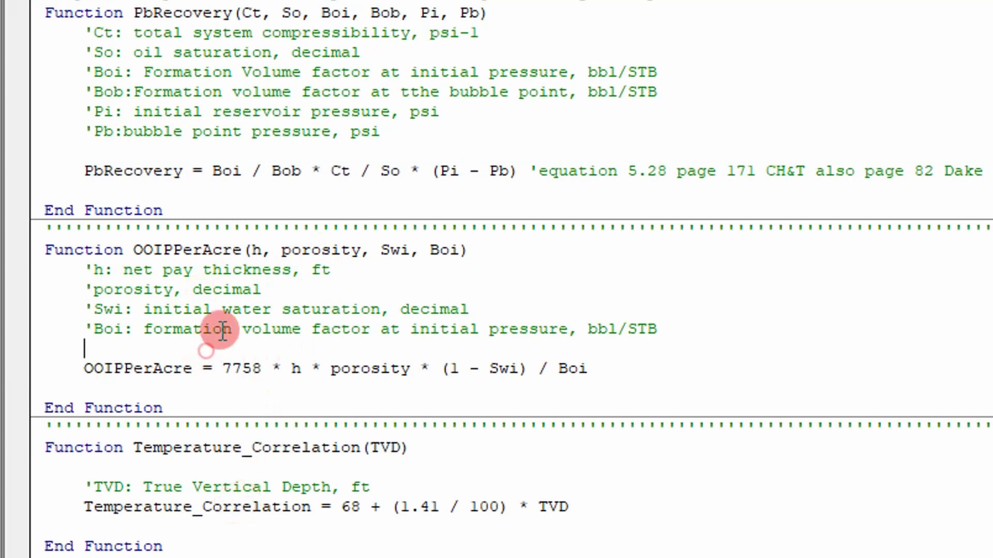
left_click_drag(122, 269, 309, 314)
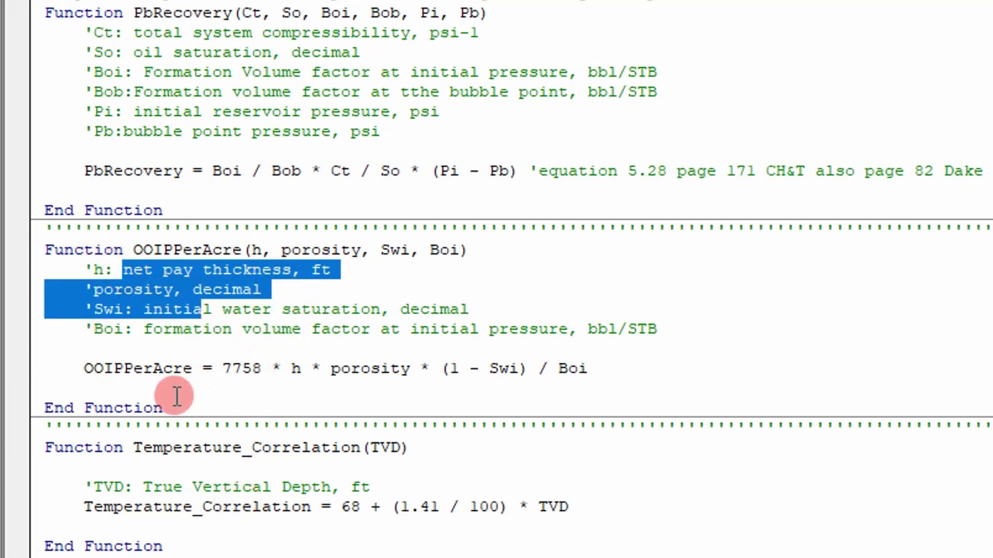
scroll(159, 341, "up", 3)
scroll(209, 474, "down", 3)
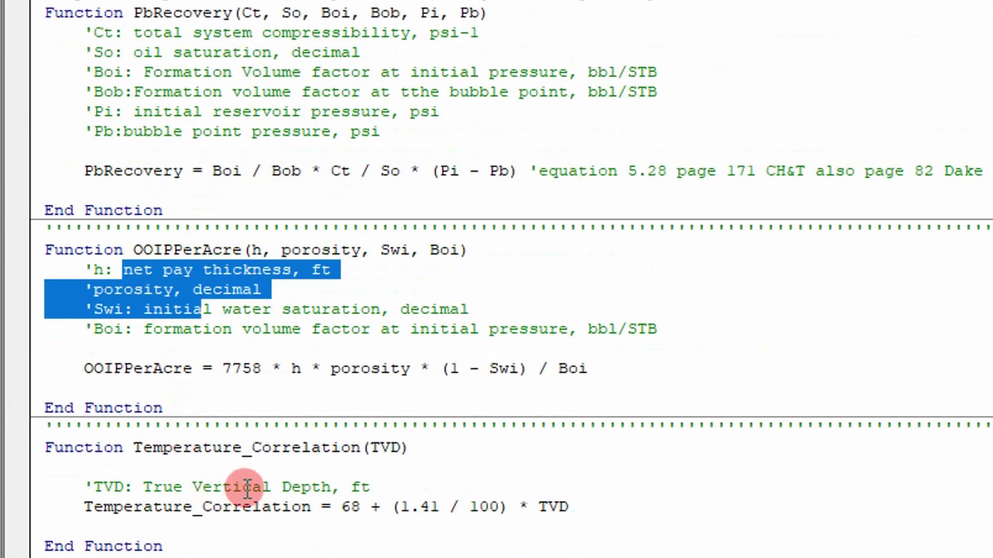
scroll(273, 417, "down", 15)
scroll(195, 328, "up", 3)
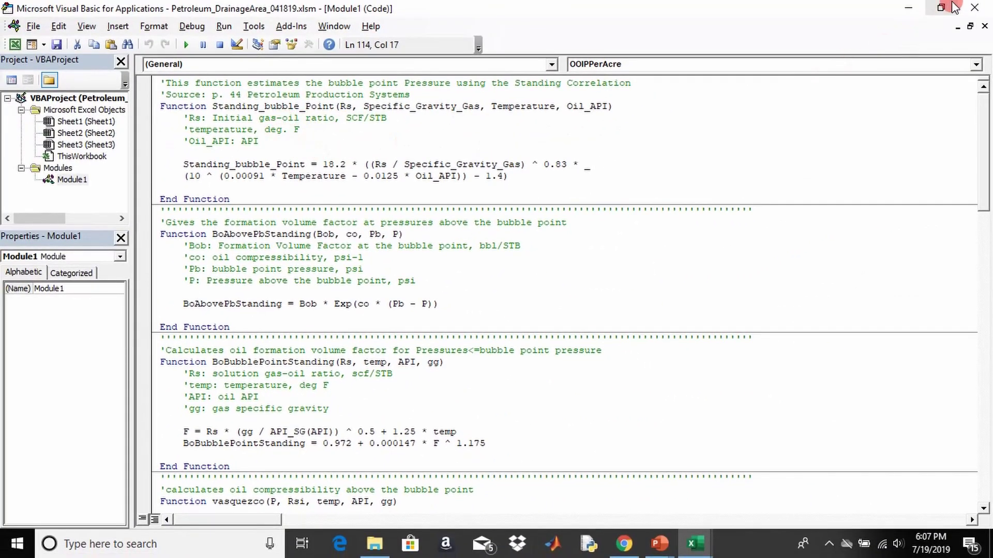
Step: Close the VBA editor and return to the Tres cell F6 below the TVD
left_click(971, 9)
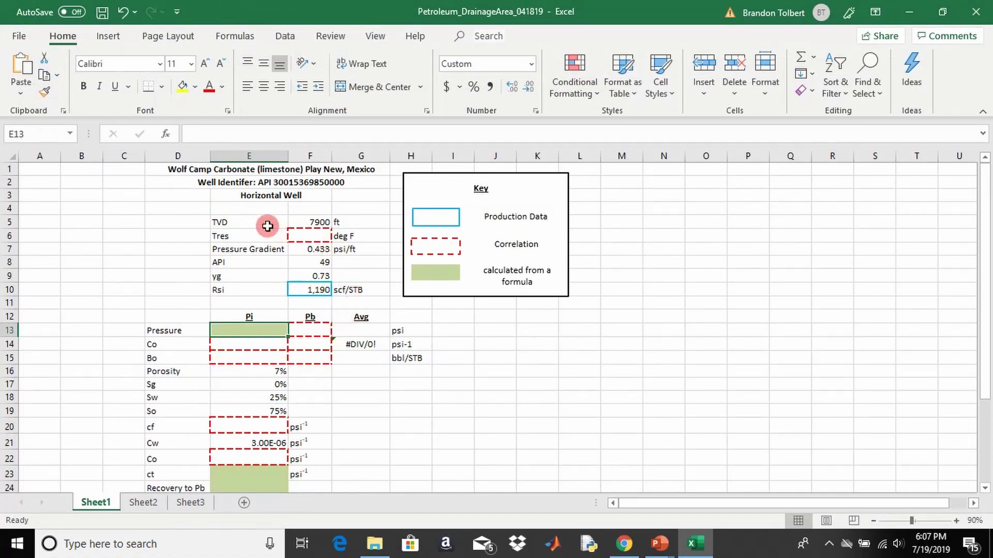
left_click(312, 219)
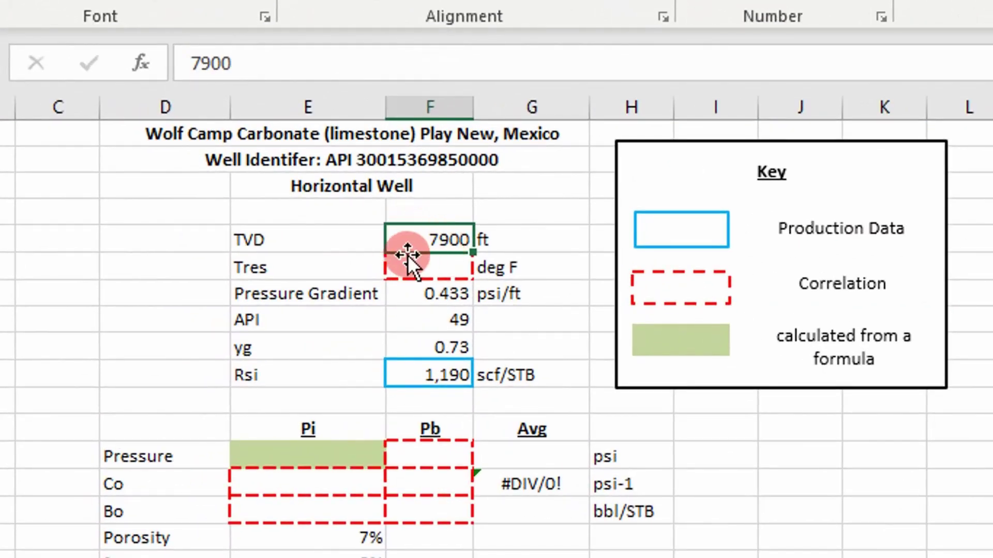
left_click(414, 264)
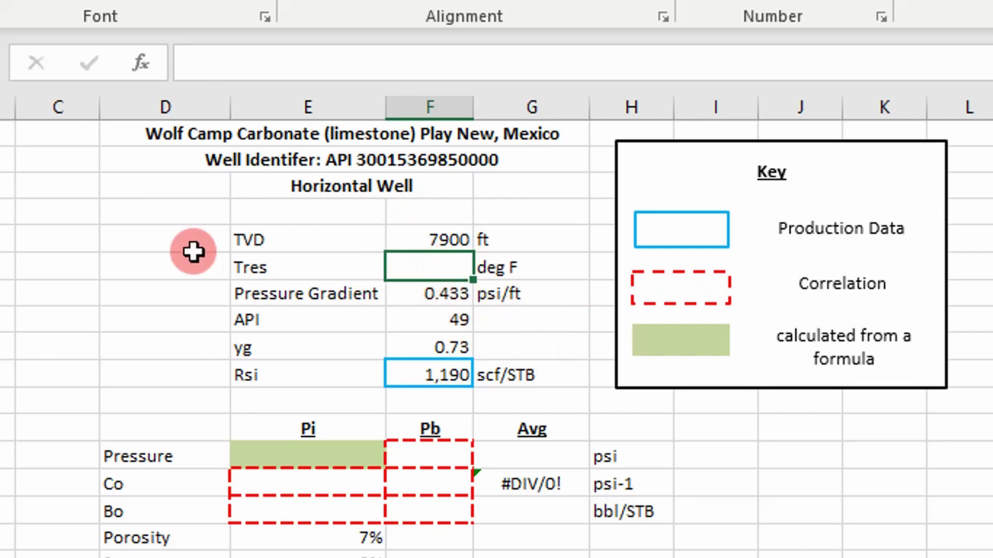
left_click(329, 278)
left_click(436, 268)
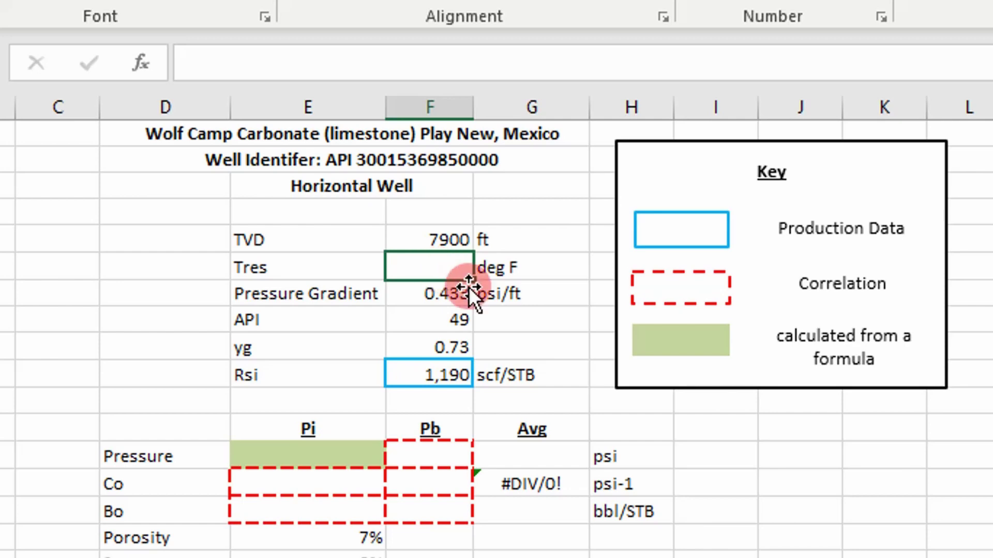
left_click(454, 263)
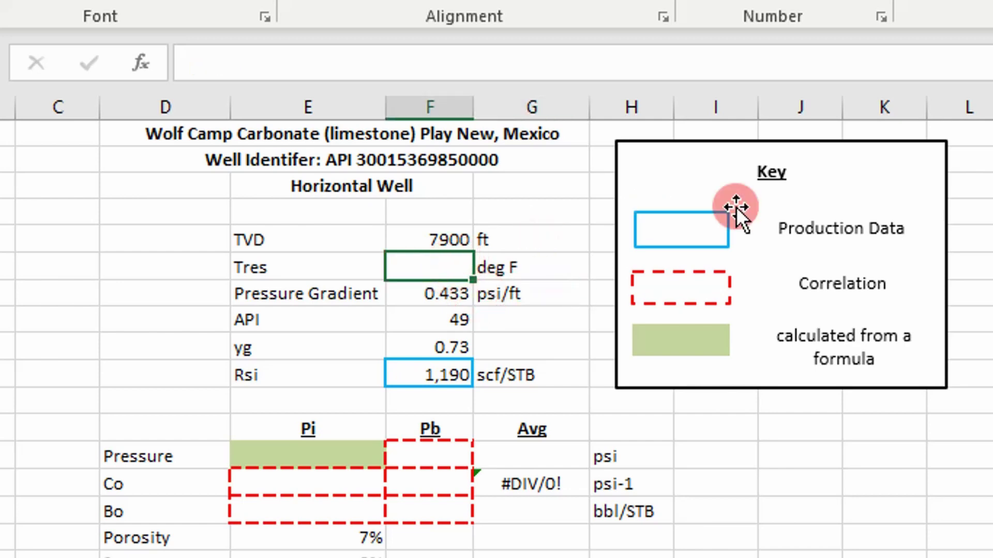
Step: Enter =Temperature_Correlation(F5) in F6 so Tres reads 179 deg F
type("=")
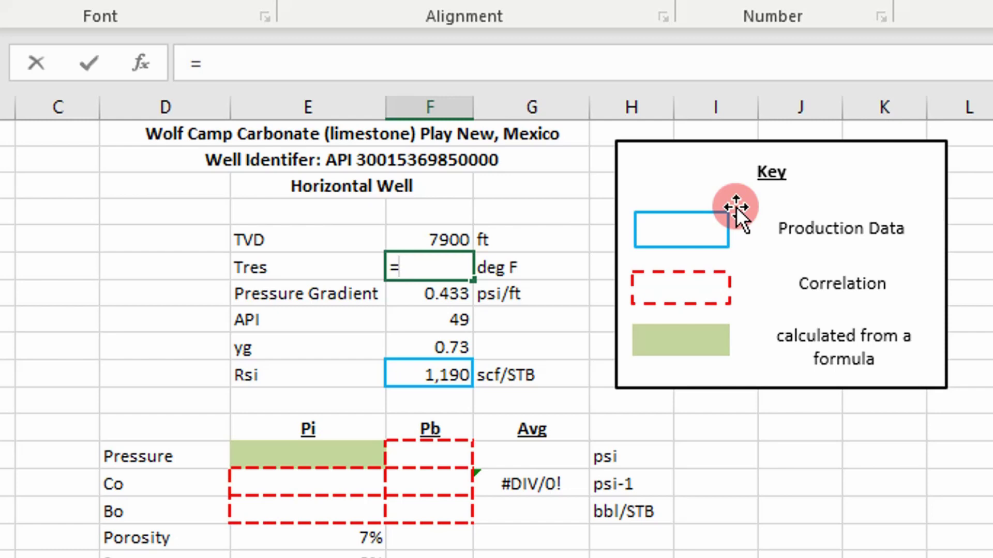
type("te")
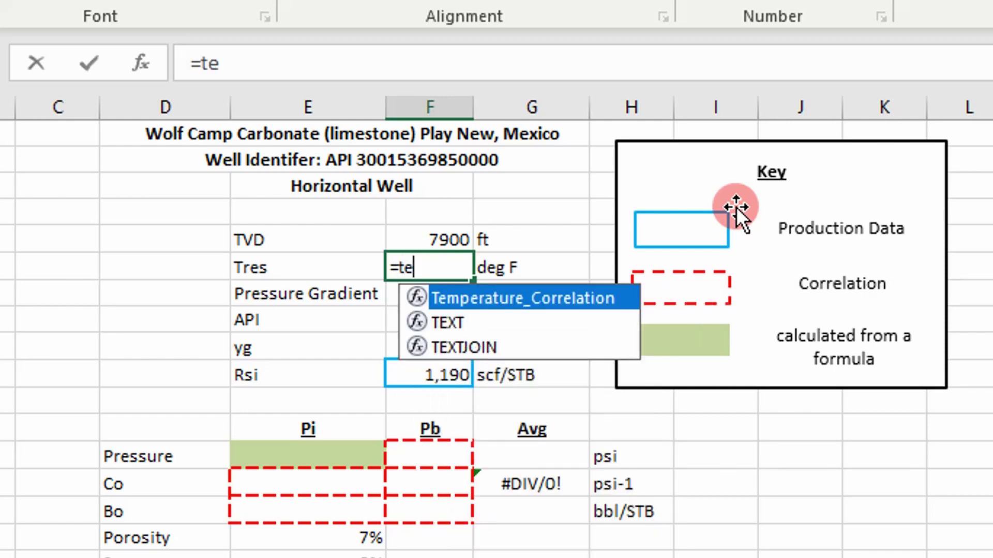
key("Tab")
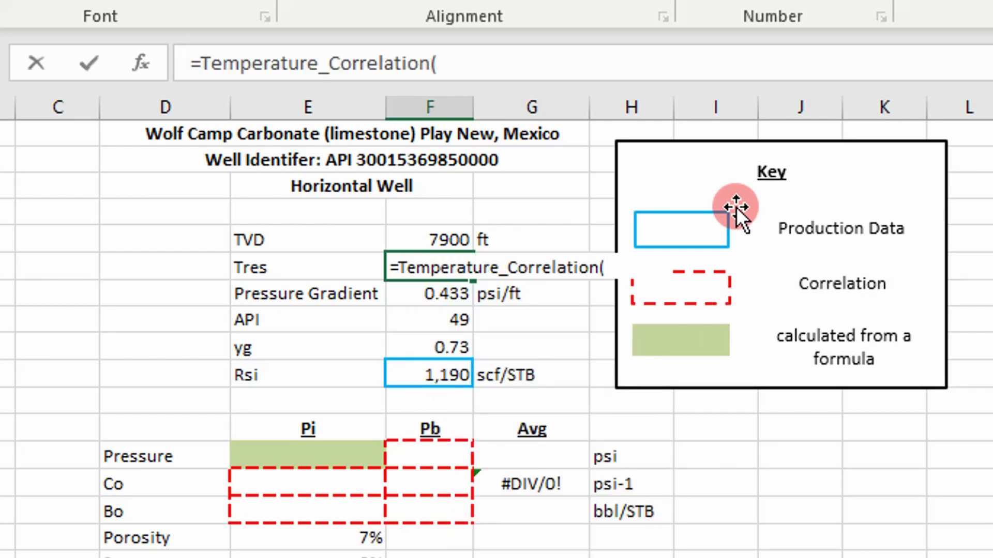
left_click(141, 63)
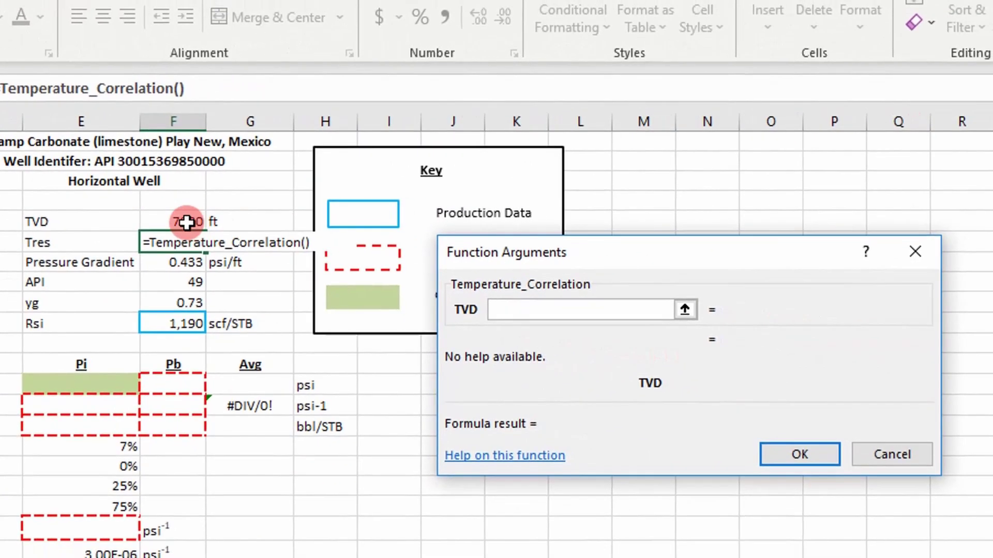
left_click(239, 225)
left_click(867, 471)
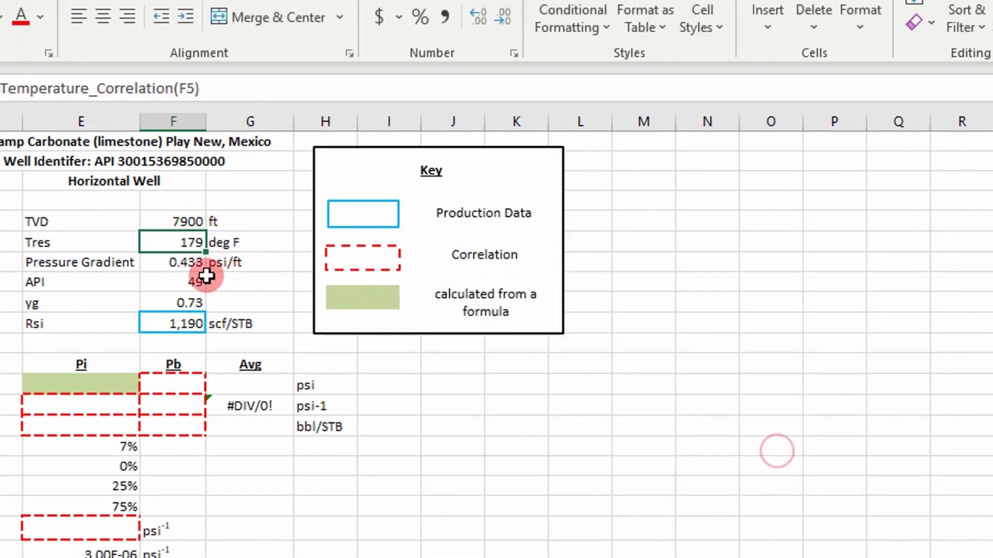
Step: Review the API 49, pressure gradient 0.433 and gas gravity 0.73 inputs
left_click(203, 280)
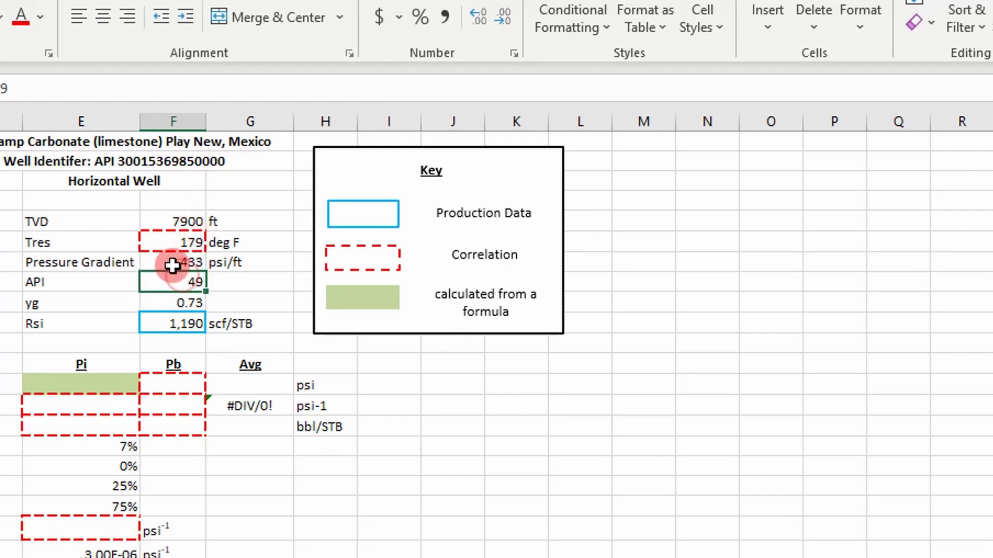
left_click(172, 265)
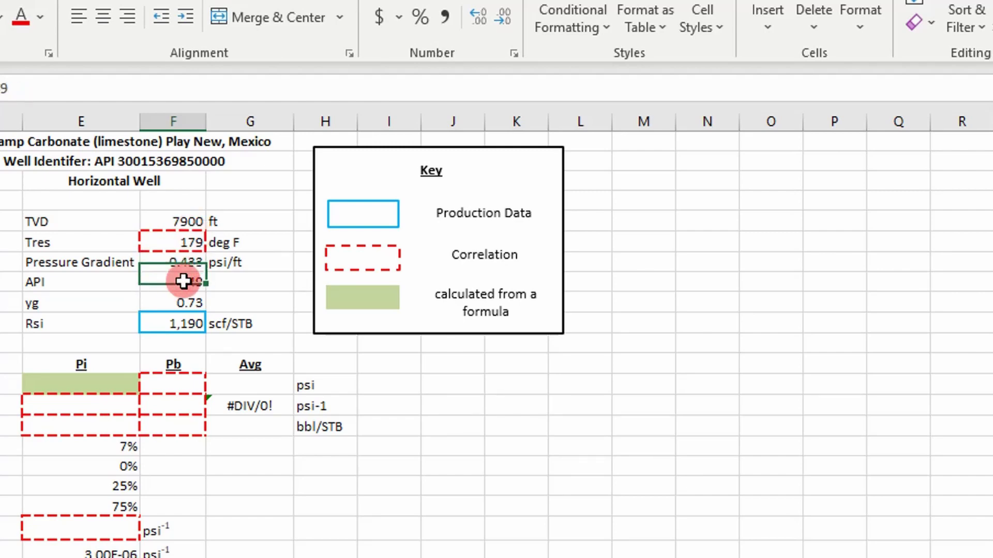
left_click(191, 262)
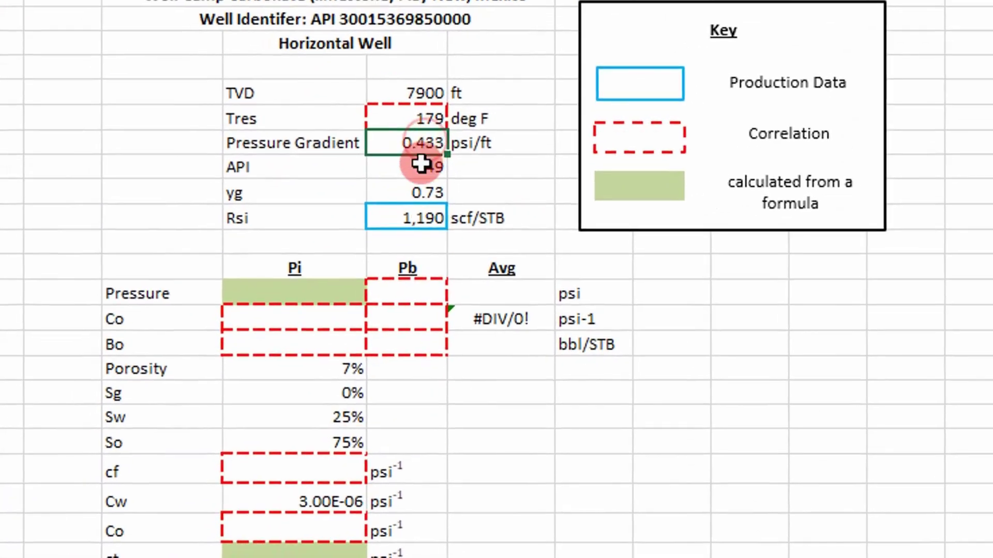
left_click(183, 278)
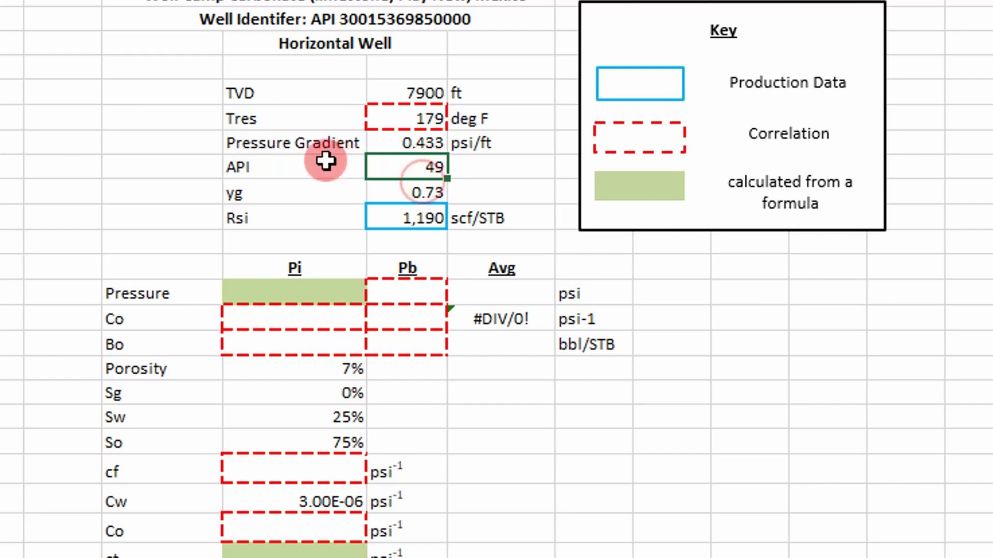
left_click(407, 193)
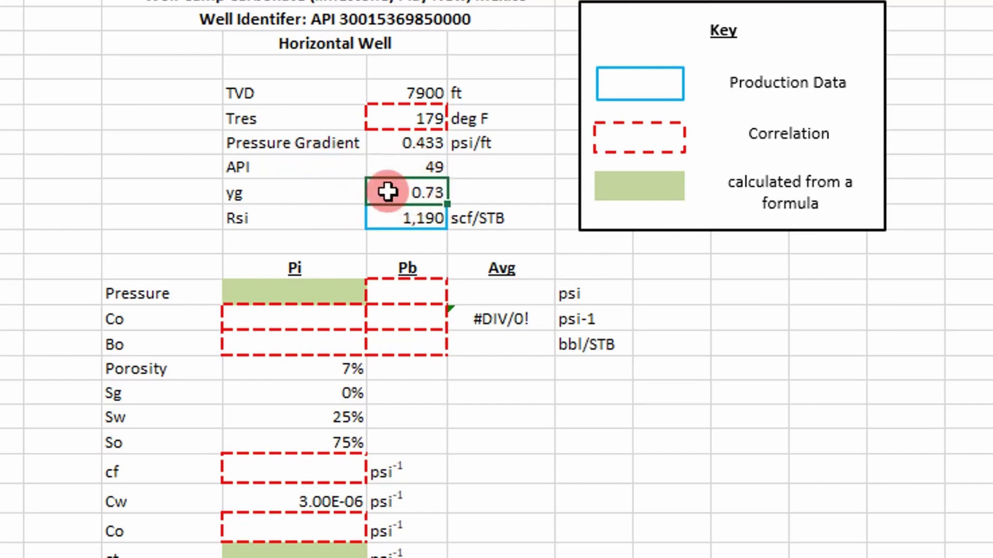
scroll(374, 255, "down", 1)
scroll(373, 255, "down", 2)
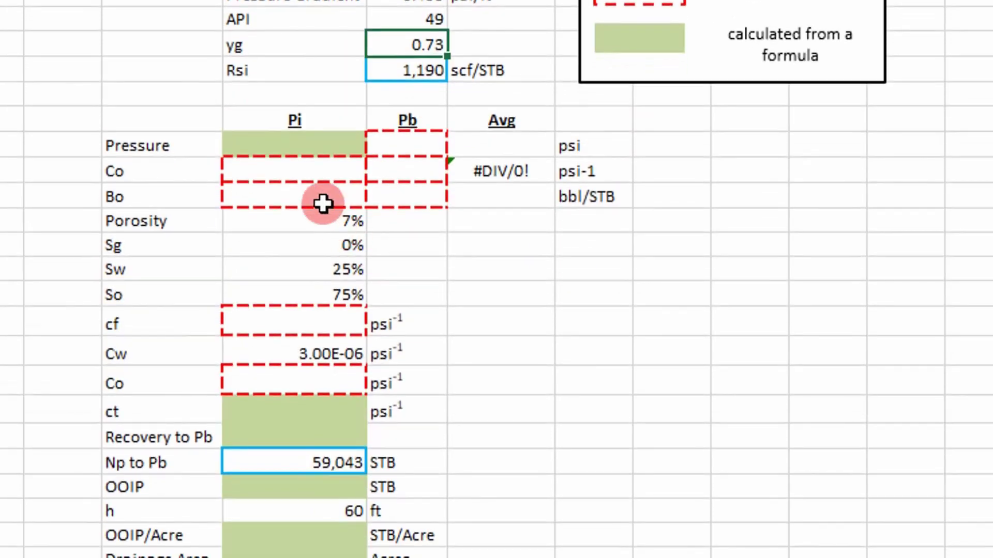
scroll(324, 204, "up", 1)
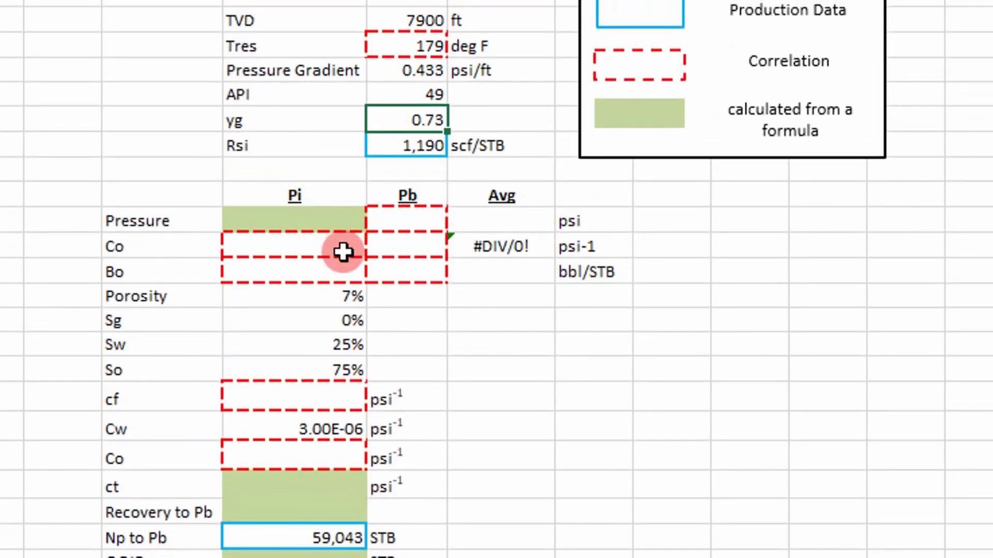
left_click(312, 215)
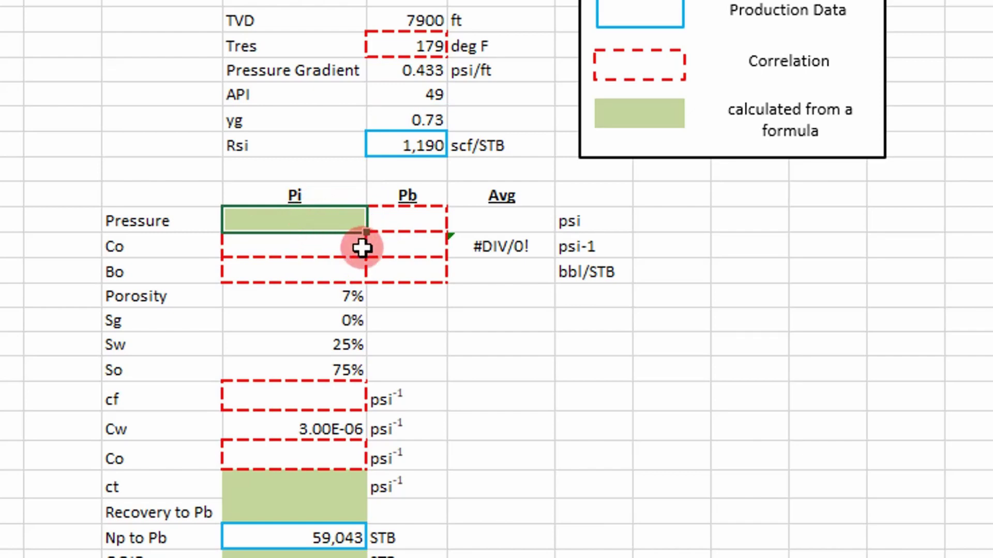
Step: Enter =F7*F5 in E13 so the Pi pressure reads 3,421 psi
type("=")
key("Up")
key("Up")
key("Up")
key("Up")
key("Up")
key("Up")
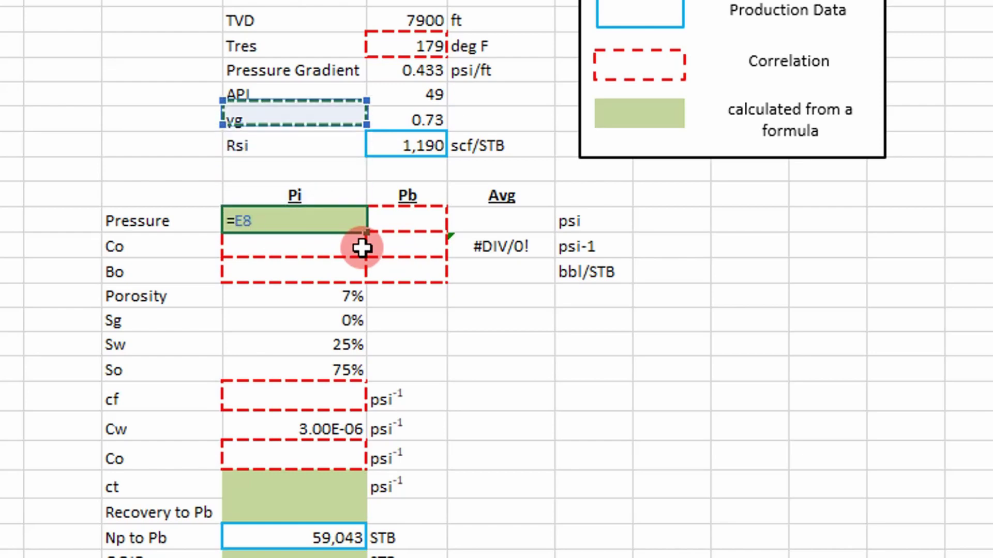
key("Right")
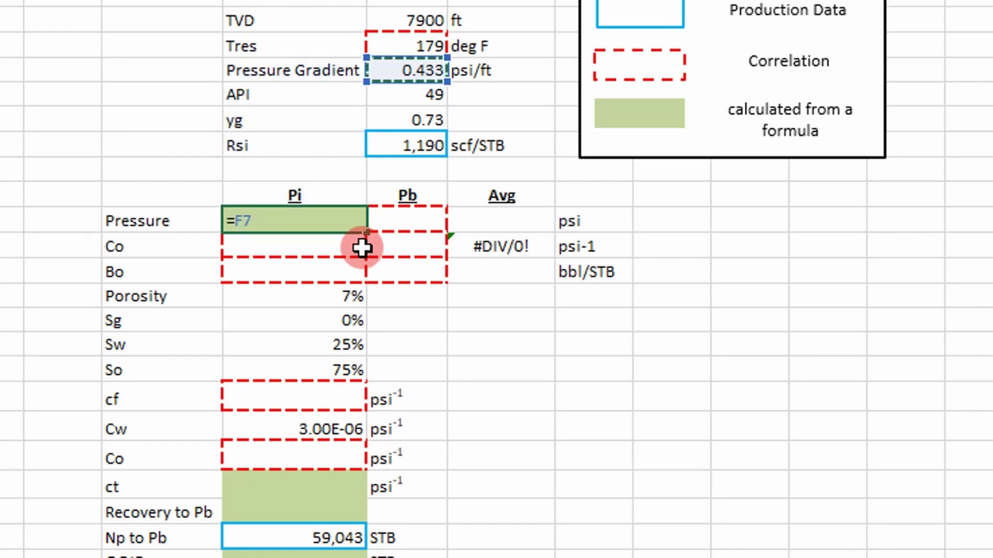
type("*")
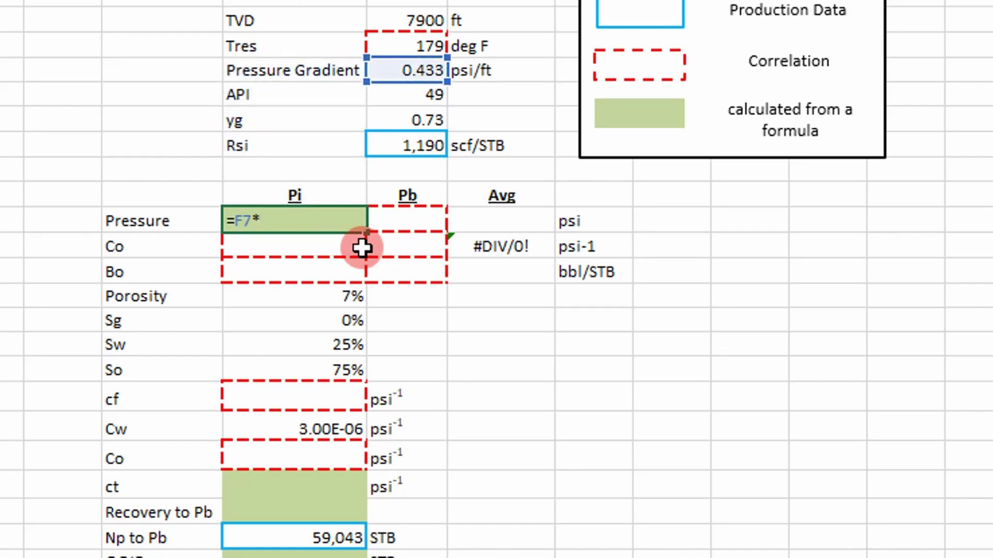
key("Up")
key("Up")
key("Up")
key("Up")
key("Up")
key("Up")
key("Up")
key("Up")
key("Right")
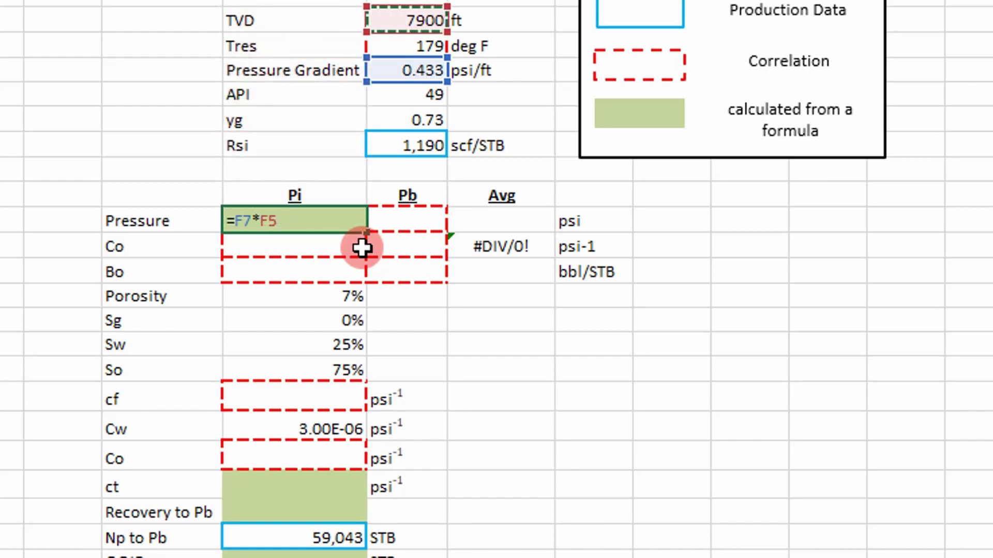
key("Return")
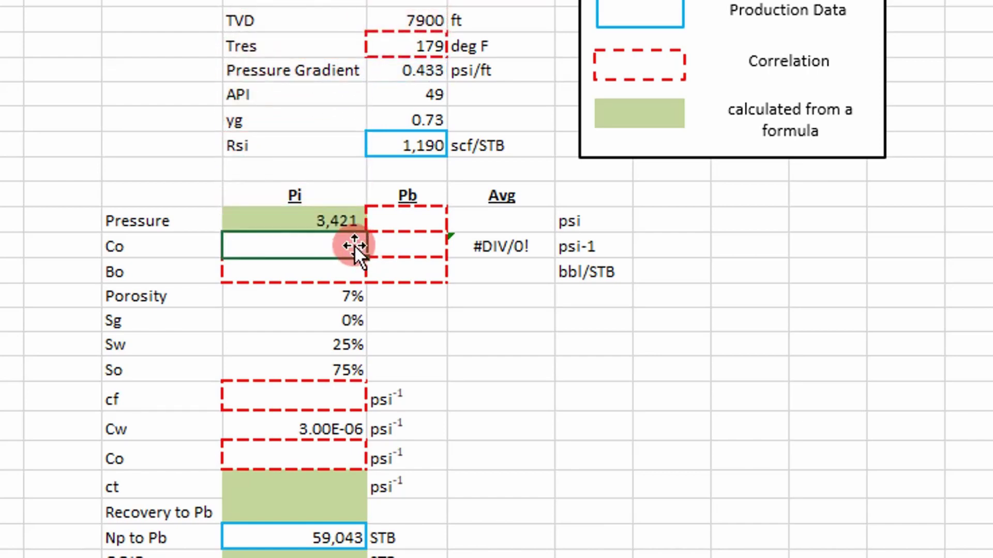
left_click(397, 222)
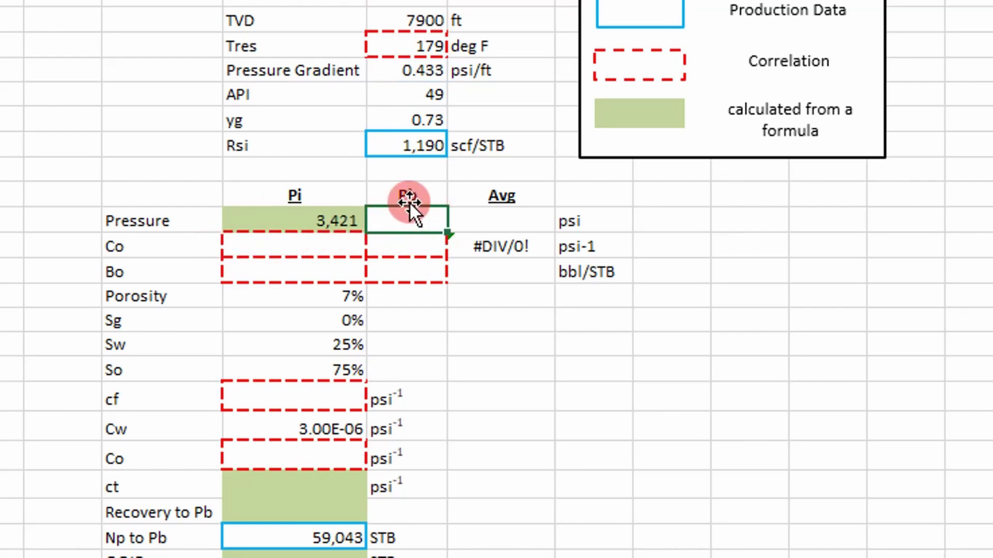
Step: Enter =Standing_bubble_Point(F10,F9,F6,F8) in F13, giving a Pb of 2,973 psi
type("=sta")
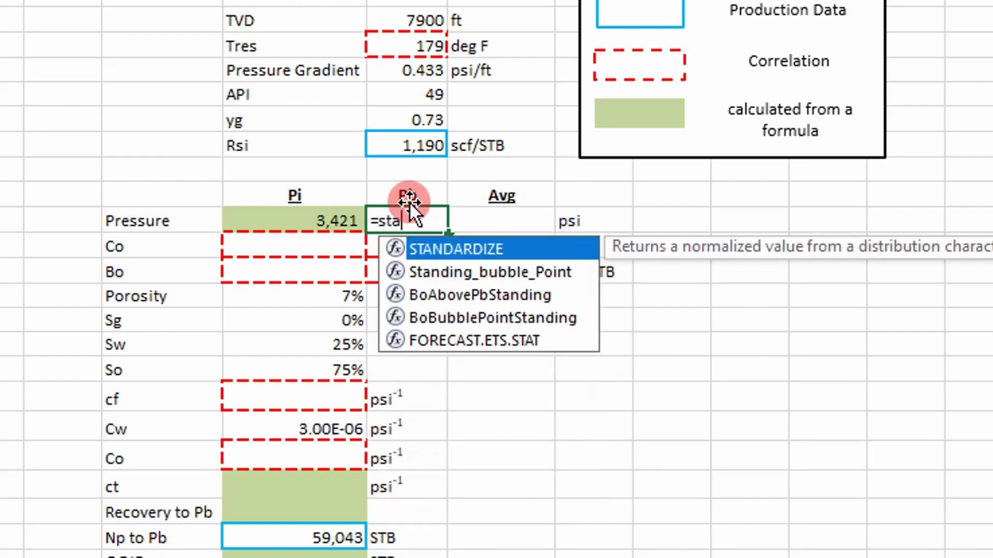
key("Down")
key("Tab")
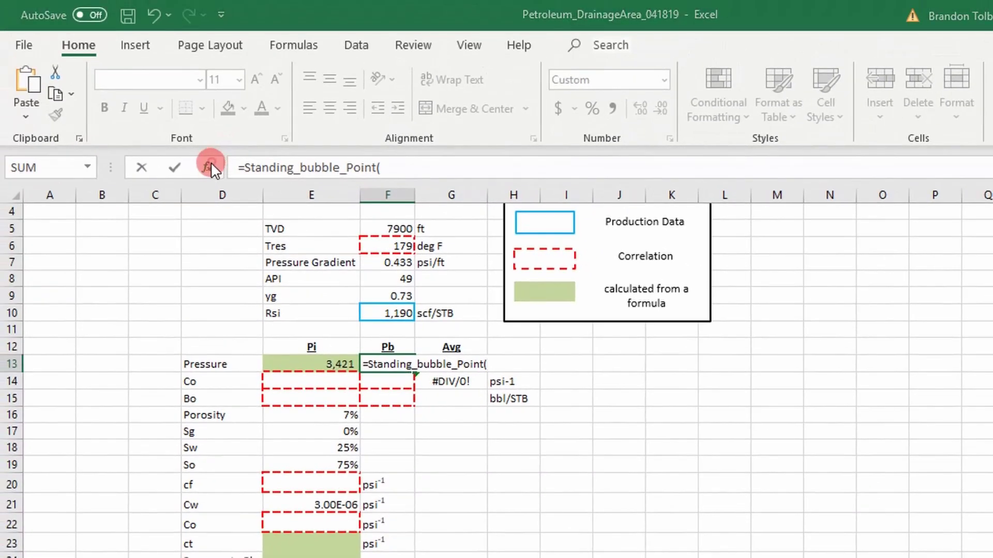
left_click(207, 167)
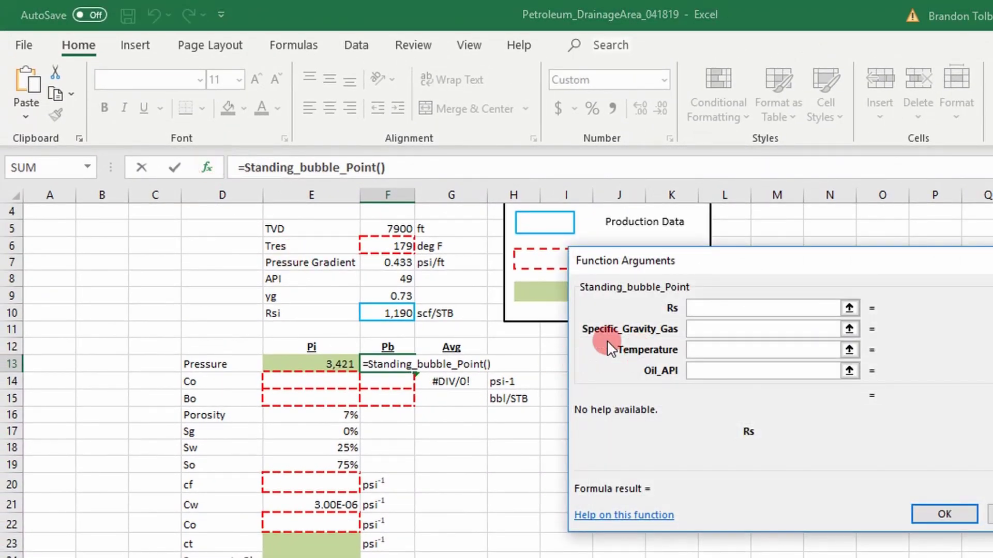
left_click(389, 315)
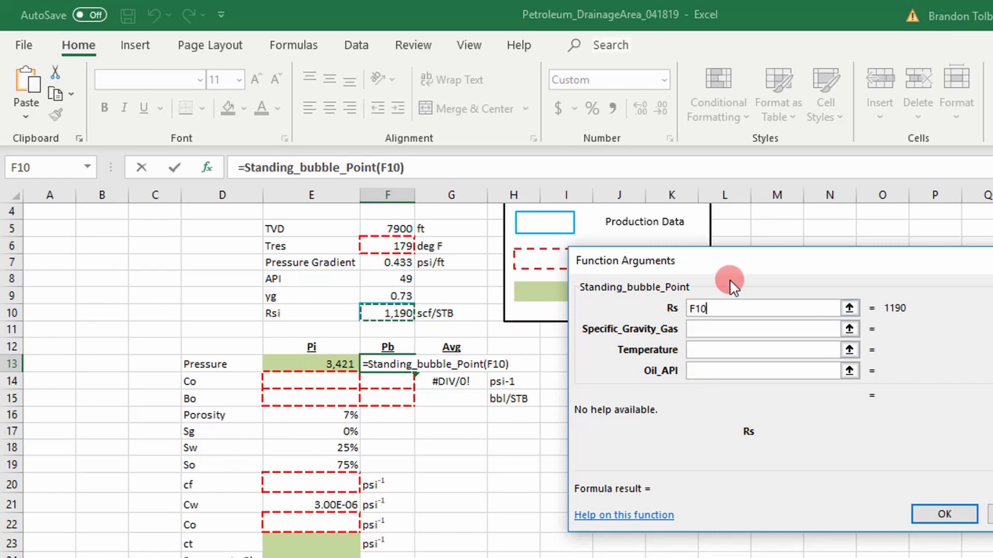
left_click(712, 329)
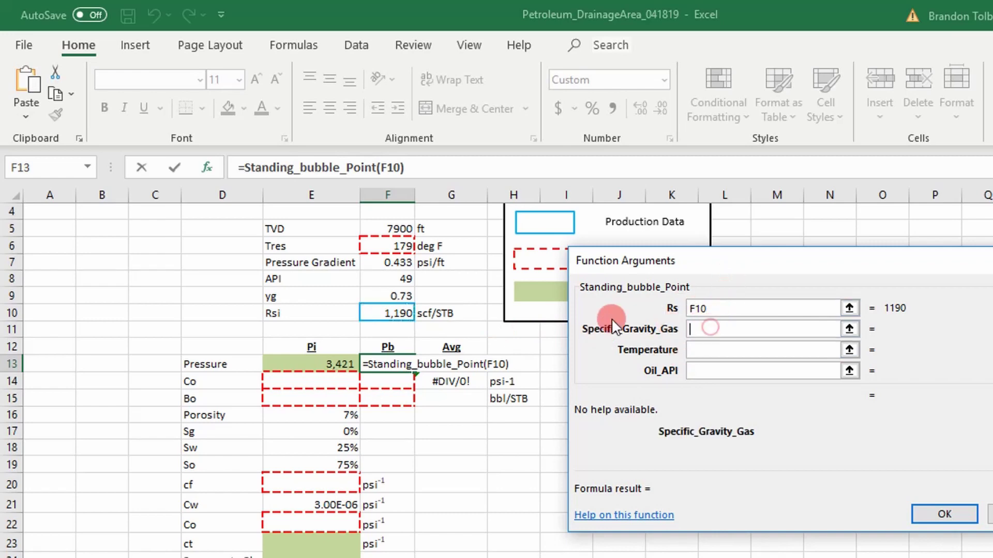
left_click(385, 297)
left_click(702, 351)
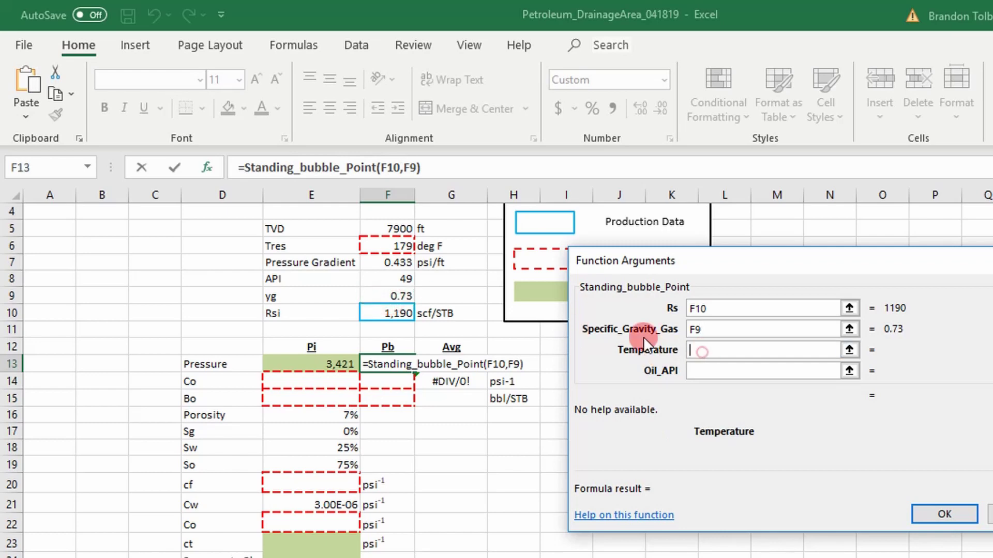
left_click(387, 246)
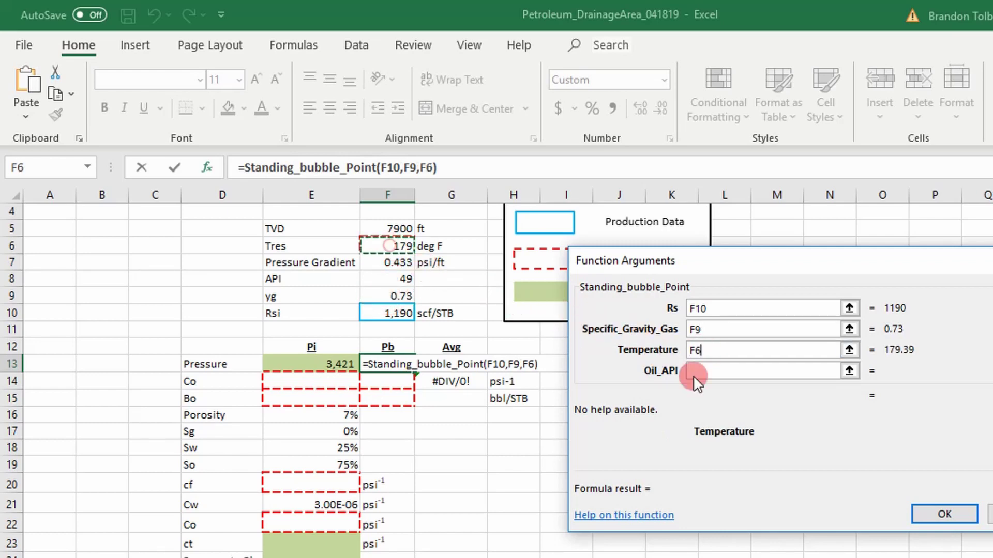
left_click(718, 377)
left_click(390, 278)
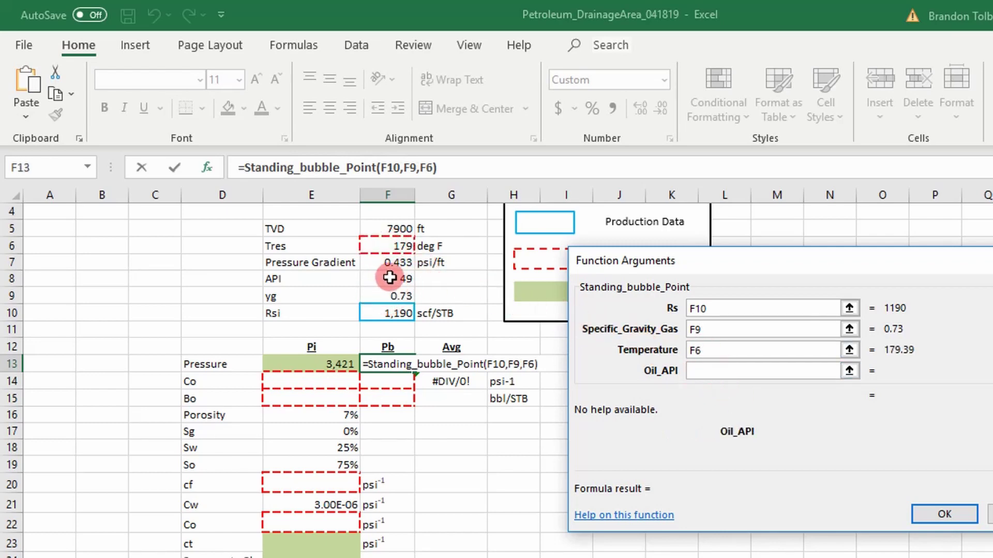
left_click(929, 515)
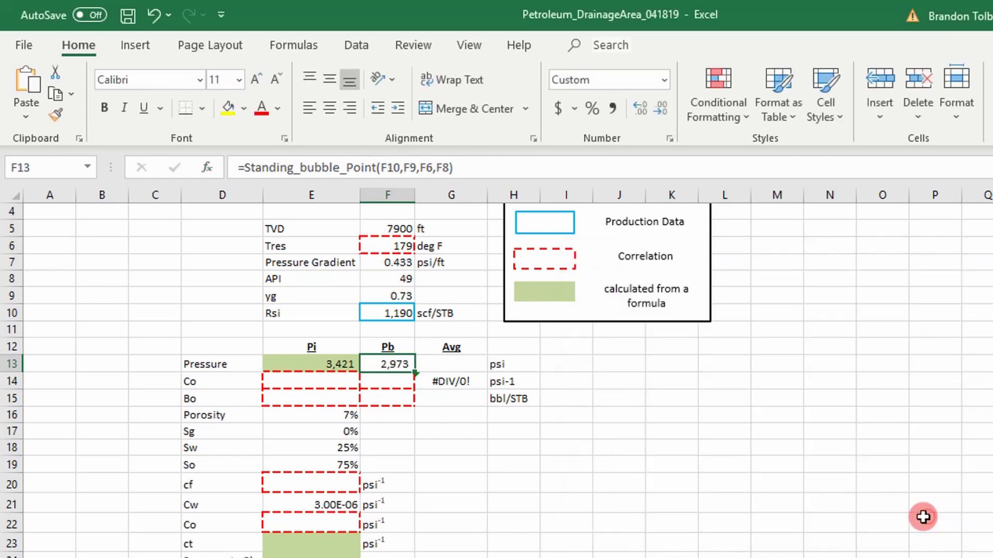
Step: Reopen the Pb formula's arguments to verify them, leaving it unchanged
double_click(386, 361)
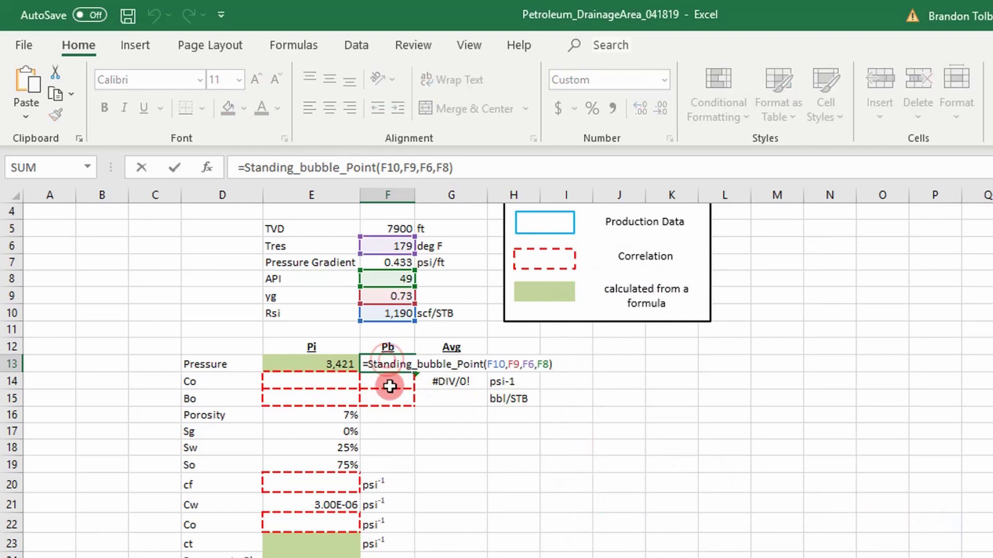
left_click(208, 167)
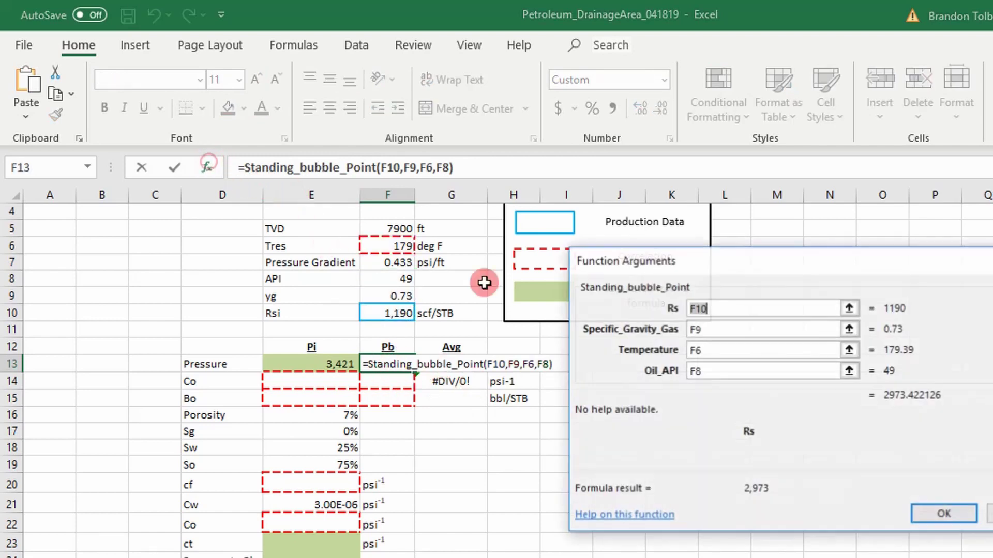
left_click(956, 514)
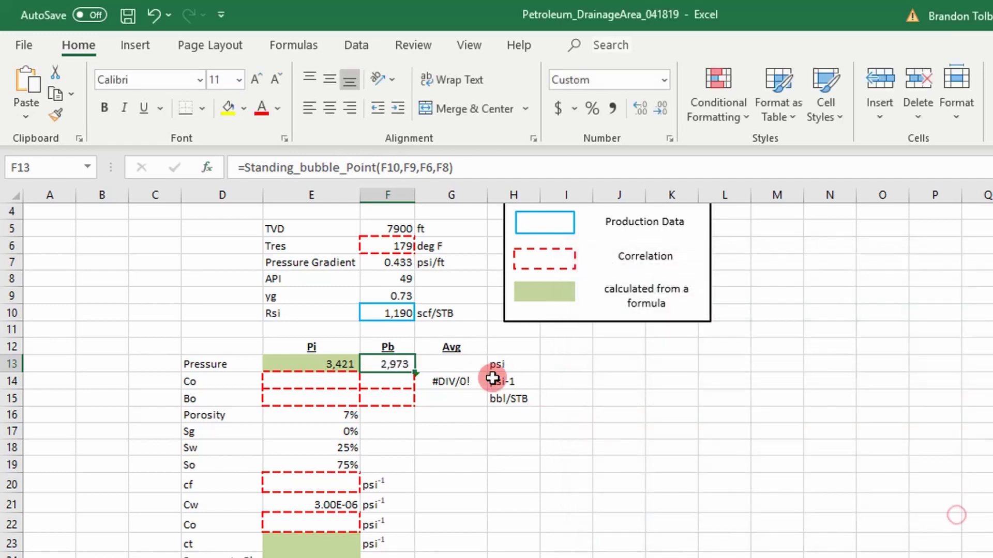
left_click(294, 386)
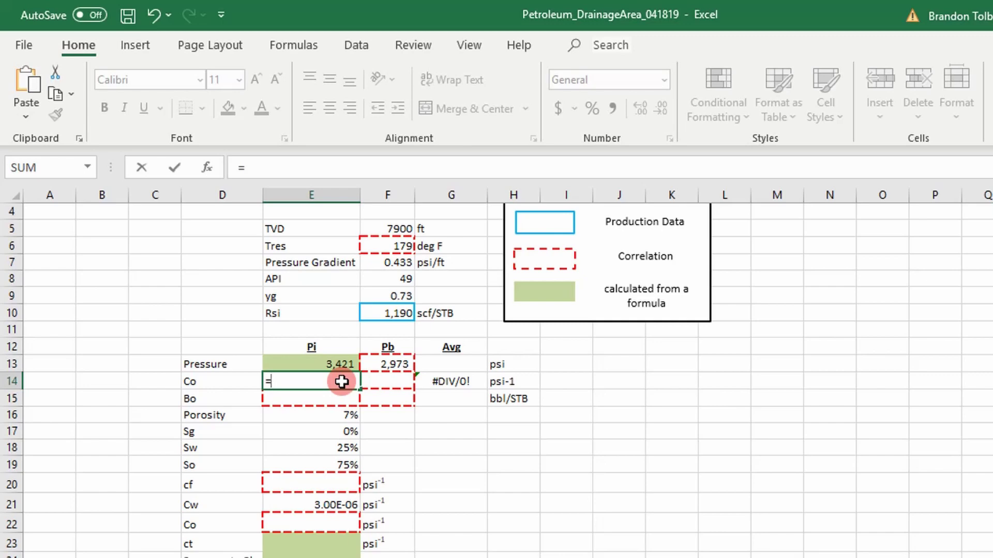
Step: Enter =Co_VasquezBeggs(E13,F10,F6,F8,F9) in E14, giving a Pi Co of 2.15131E-05
type("=co")
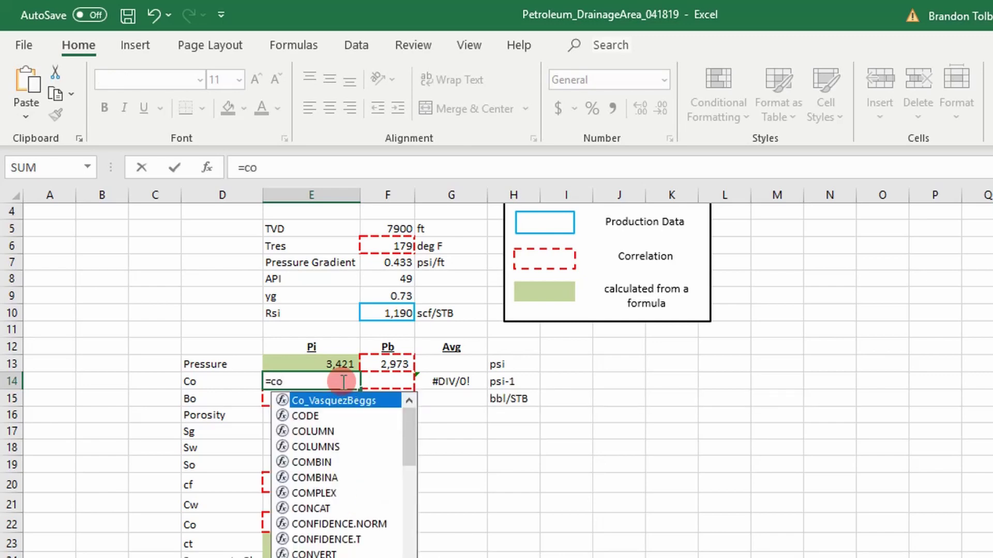
key("Tab")
left_click(208, 168)
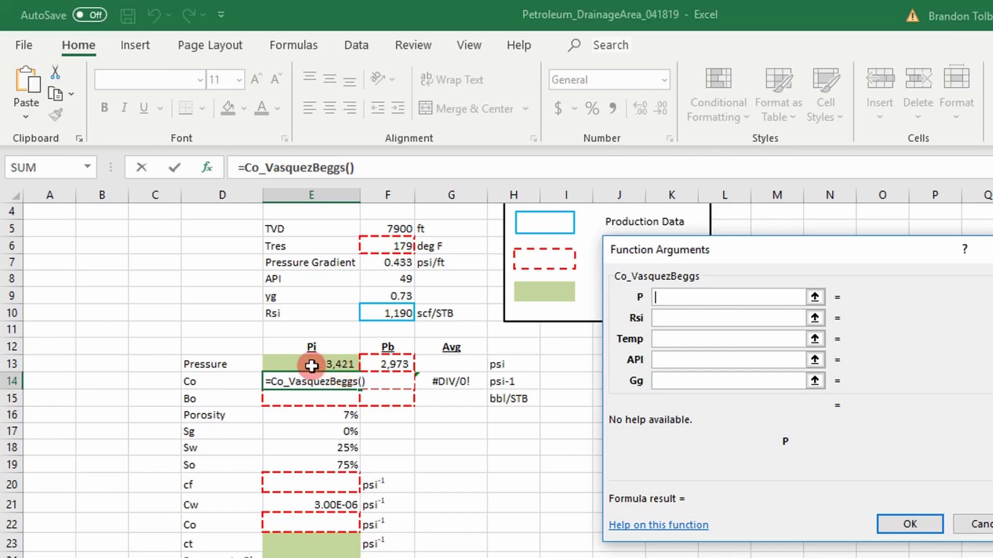
left_click(309, 366)
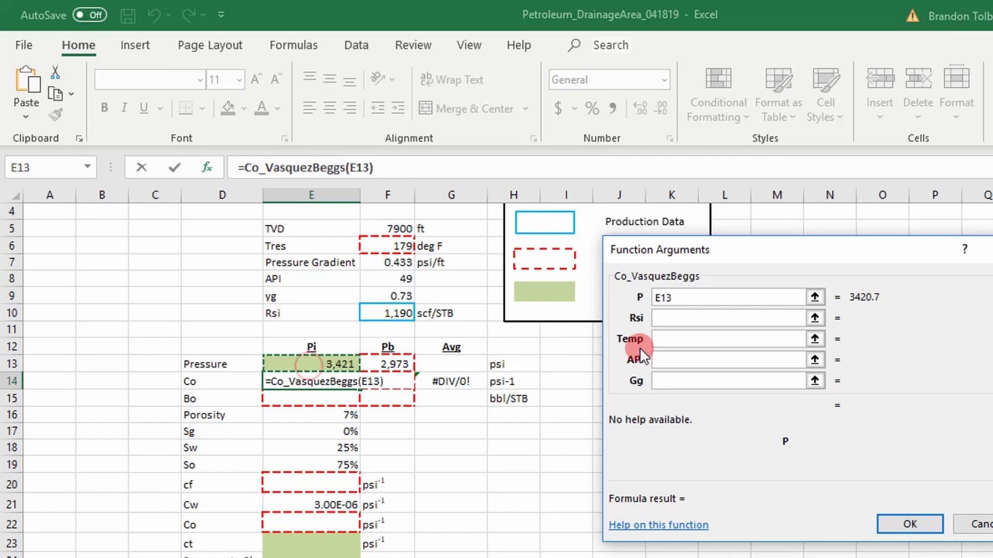
left_click(674, 316)
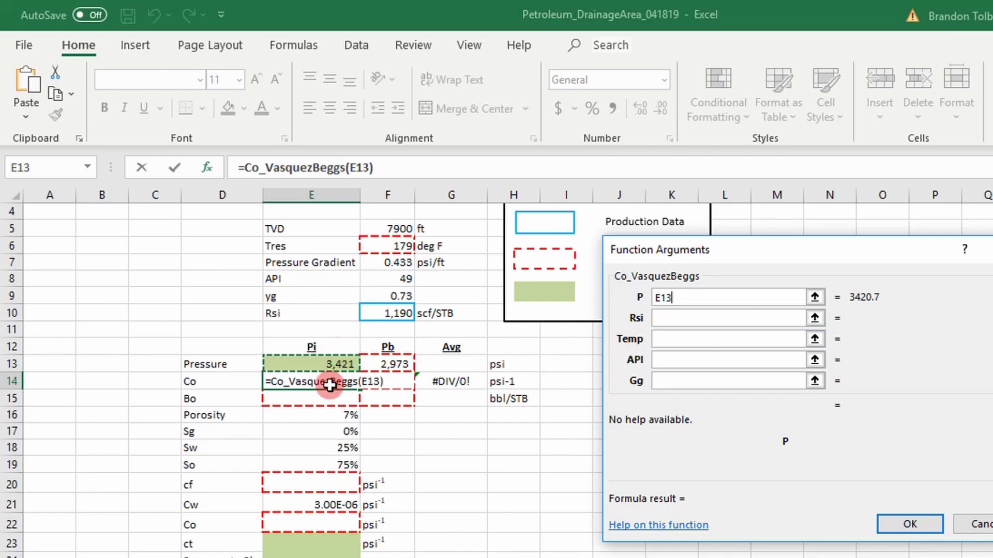
left_click(663, 319)
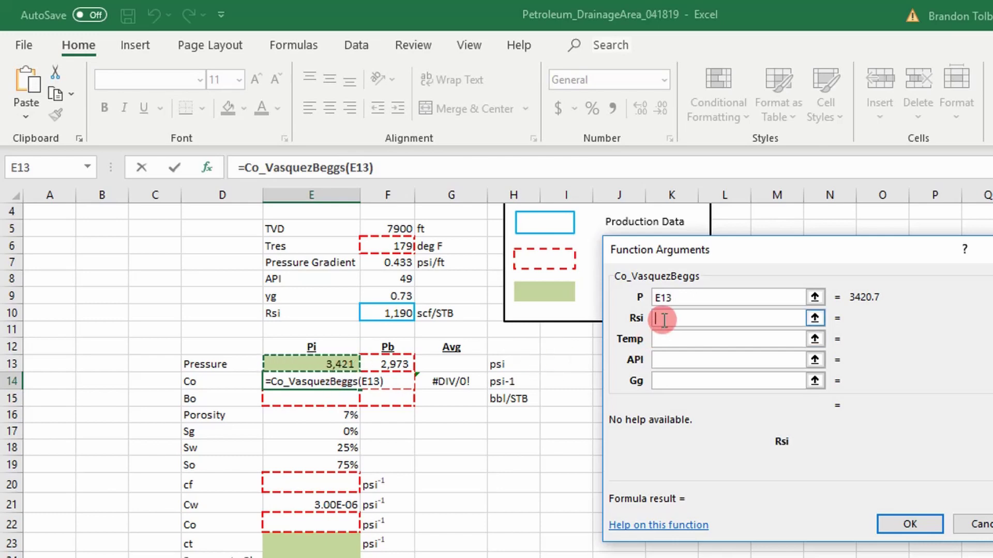
left_click(377, 315)
left_click(658, 343)
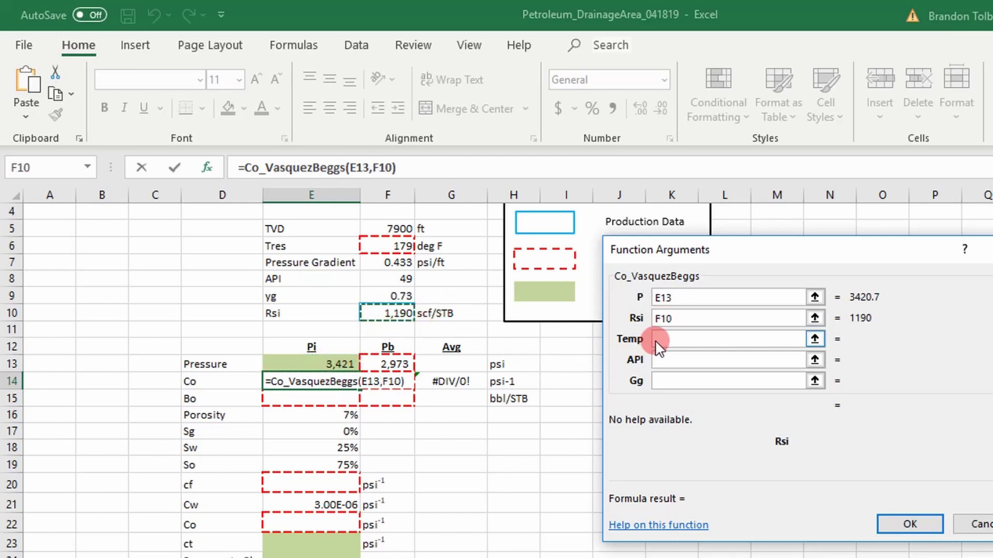
left_click(397, 246)
left_click(675, 362)
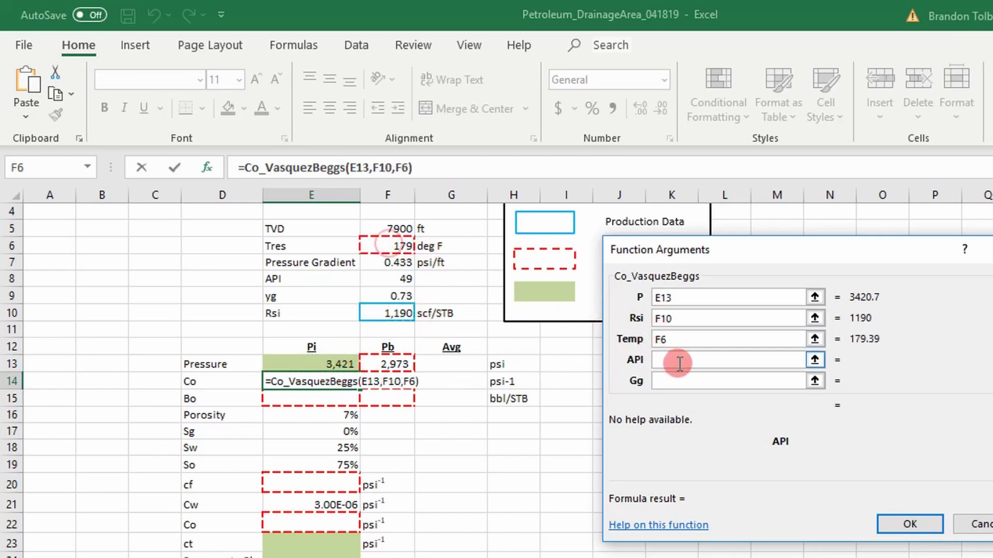
left_click(401, 279)
left_click(701, 381)
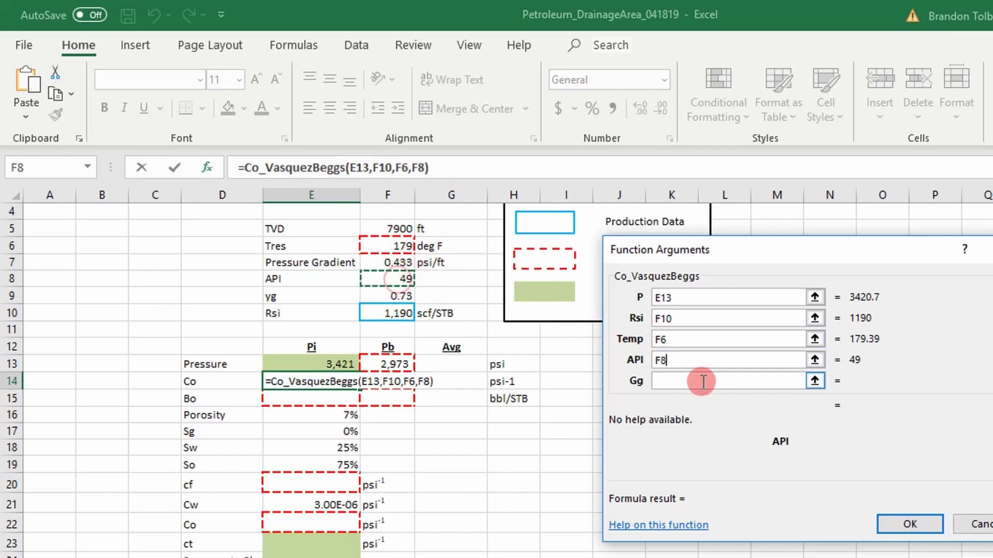
left_click(394, 297)
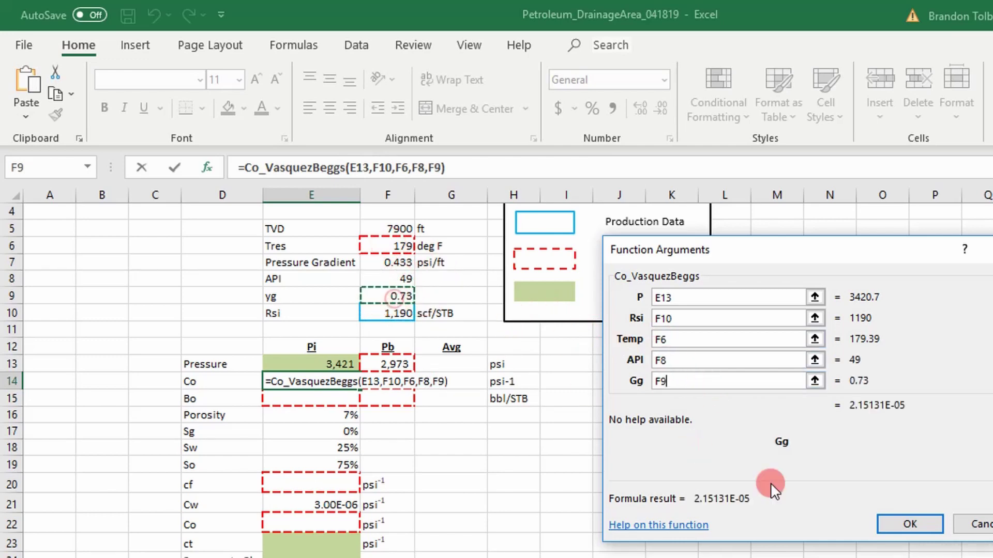
left_click(909, 524)
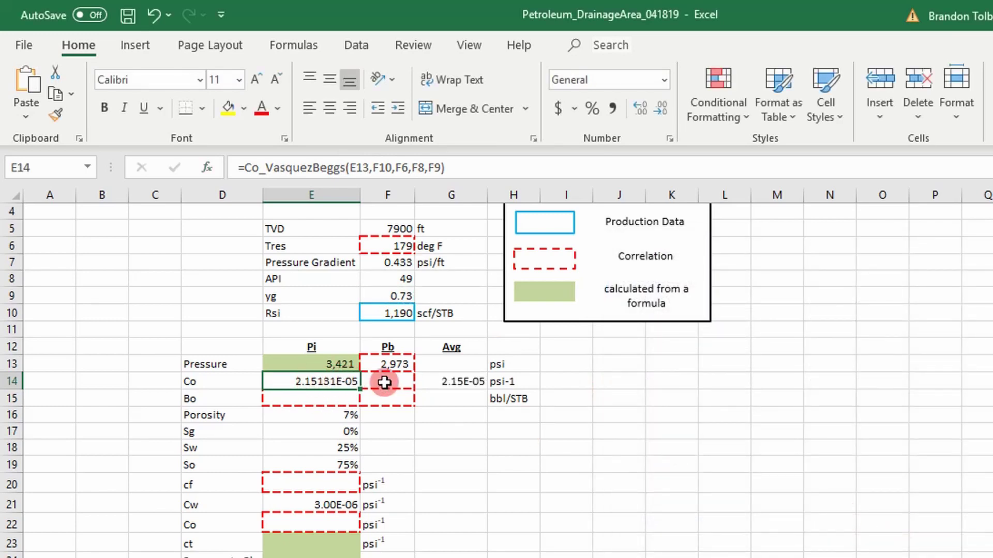
left_click(384, 380)
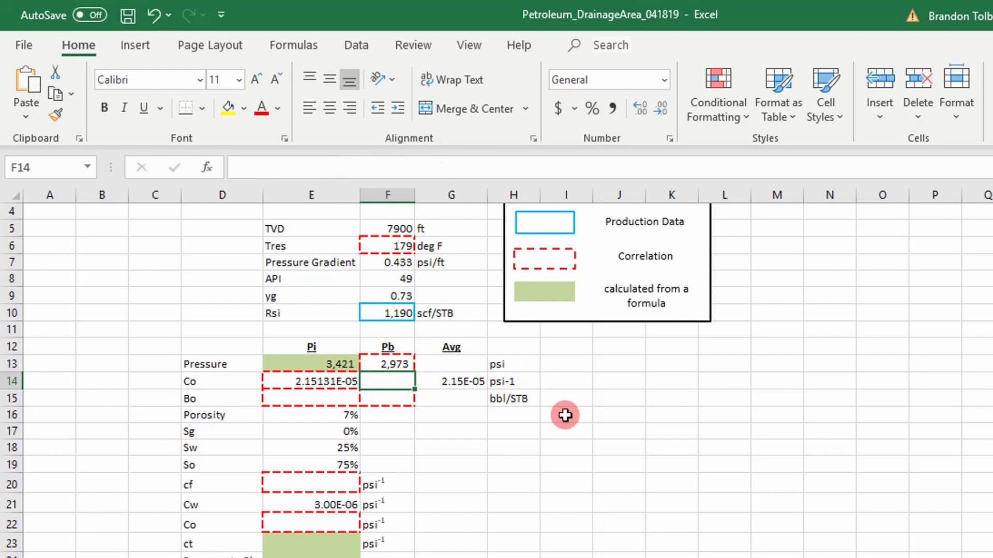
Step: Make the F10, F6, F8 and F9 references in E14's Co formula absolute
type("=")
key("BackSpace")
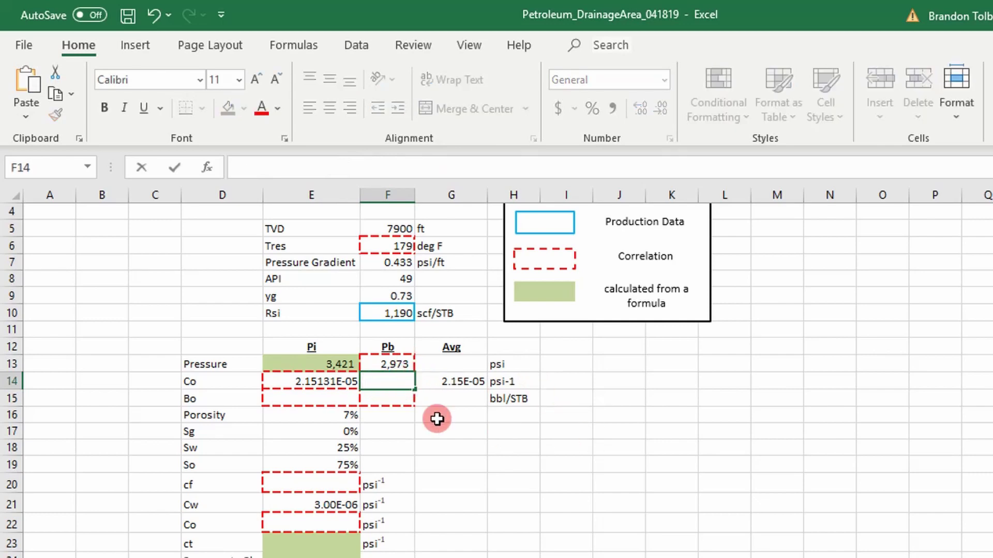
left_click(321, 381)
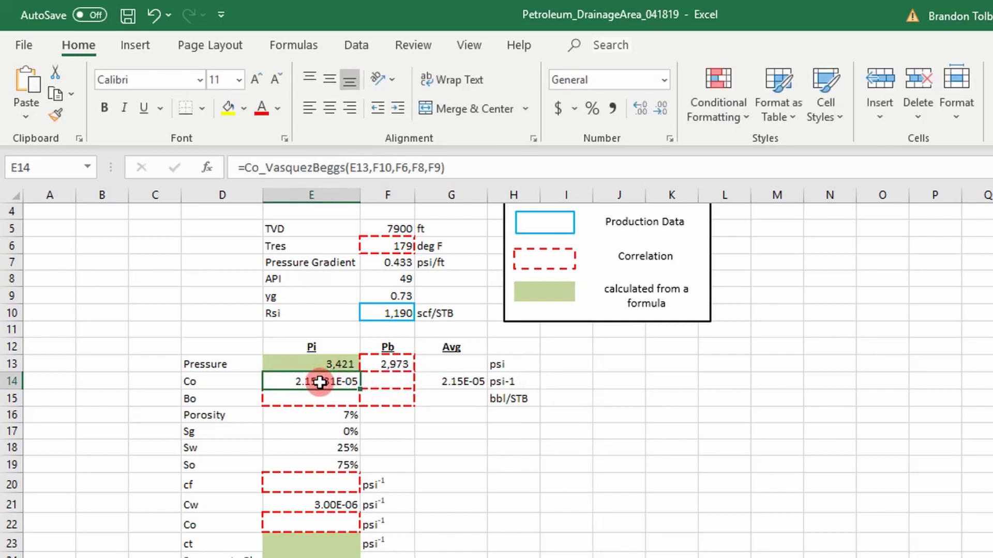
double_click(320, 381)
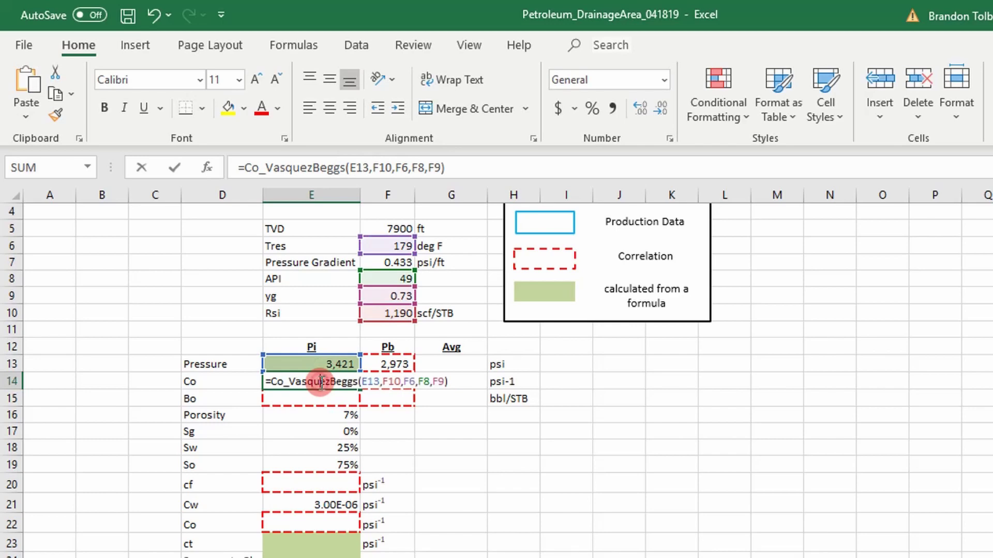
left_click(379, 167)
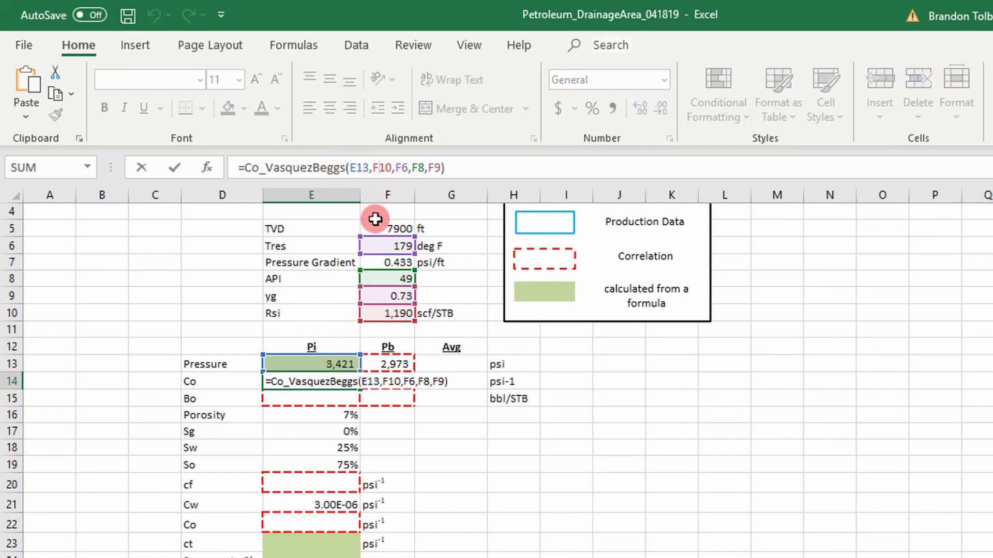
key("F4")
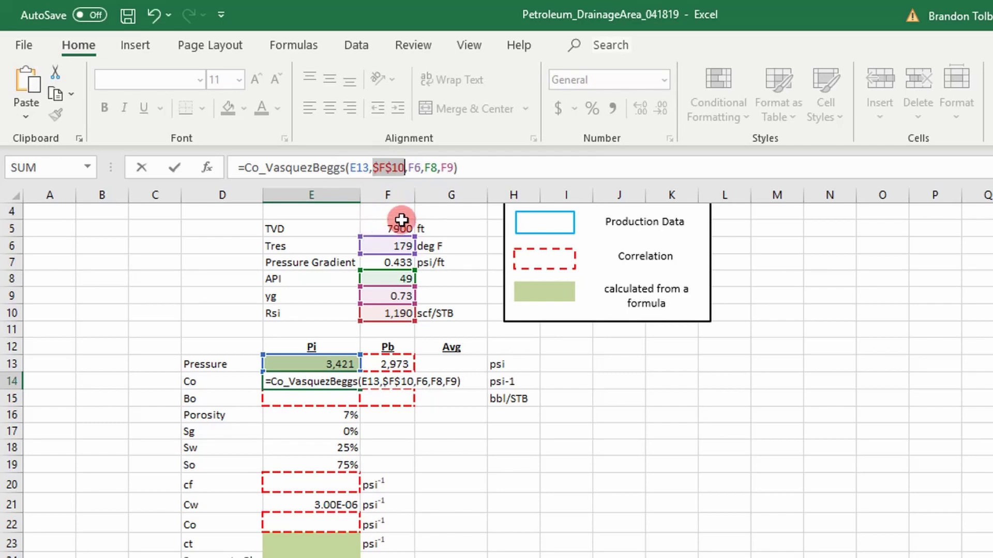
key("F4")
left_click_drag(409, 168, 479, 166)
key("F4")
key("F4")
key("Return")
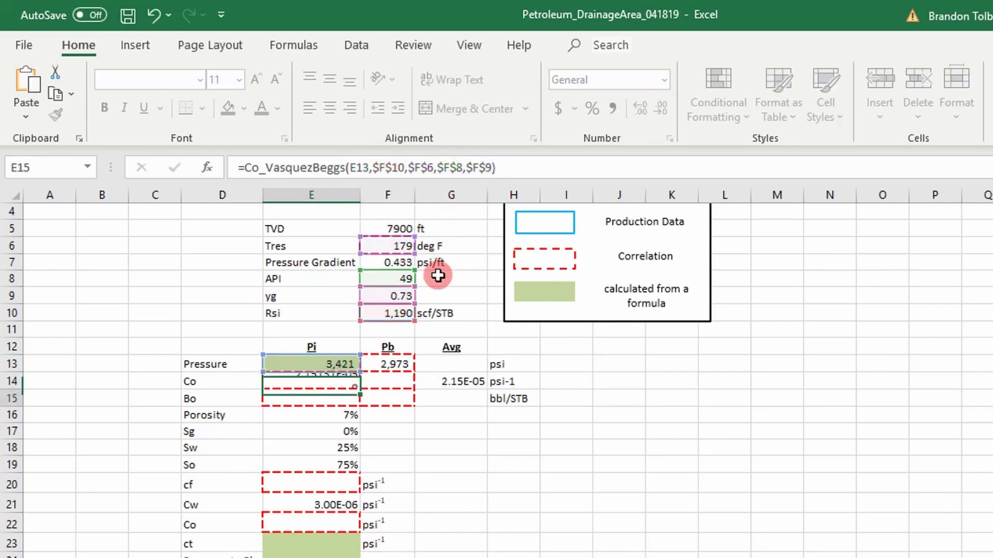
Step: Copy the Co formula from E14 into F14, giving 2.5E-05 for Pb
left_click(337, 381)
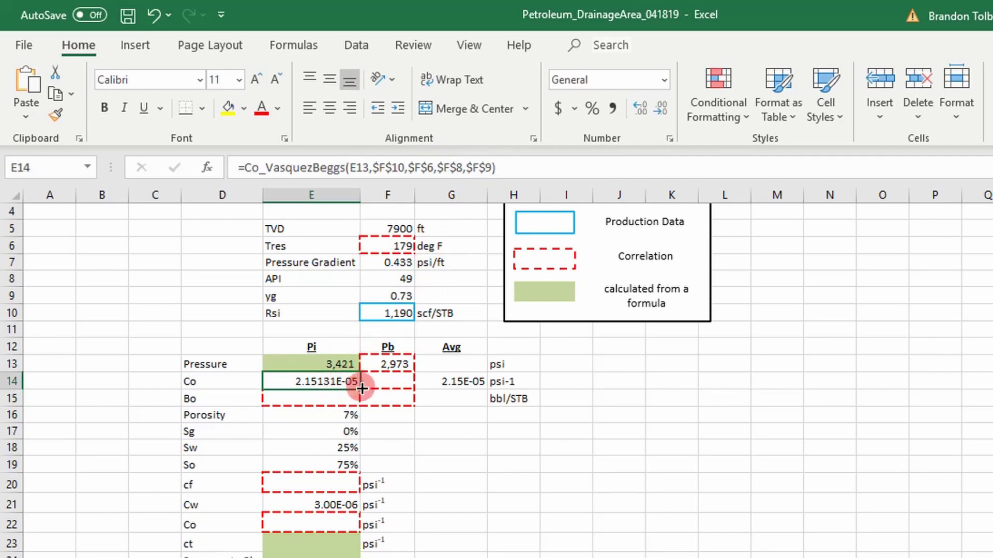
left_click_drag(362, 387, 393, 387)
double_click(395, 384)
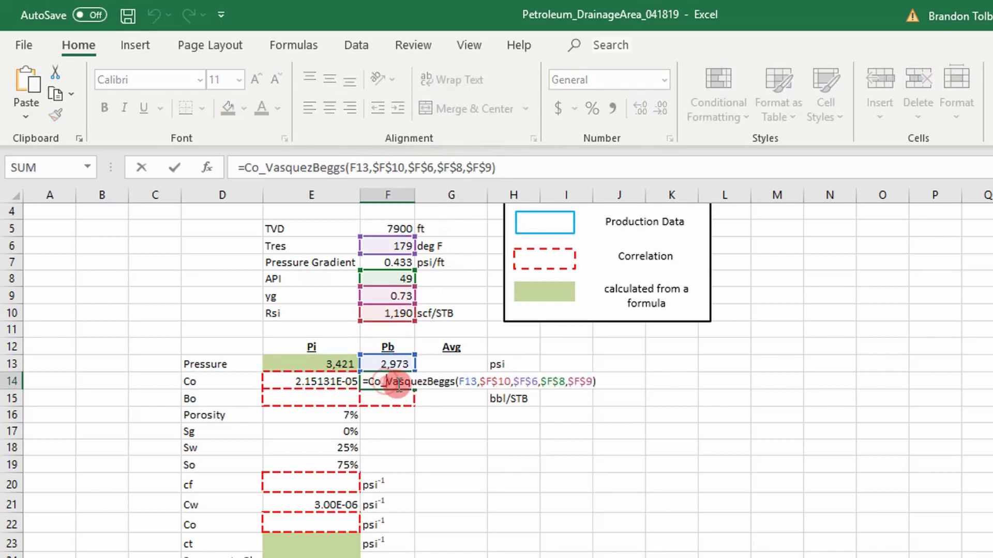
key("Escape")
left_click(335, 383)
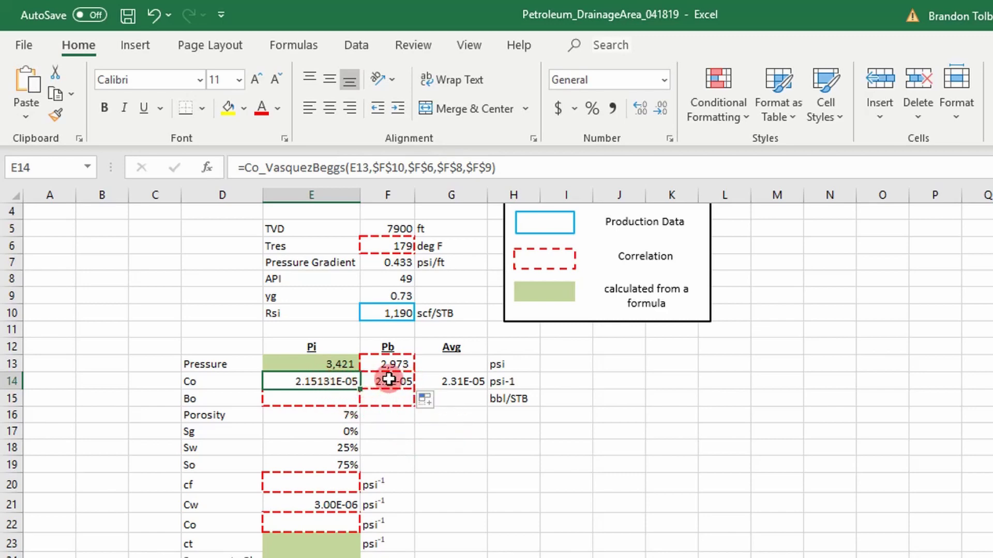
Step: Check the G14 average Co of 2.31E-05 against the E14:F14 values
left_click(433, 380)
left_click(309, 380)
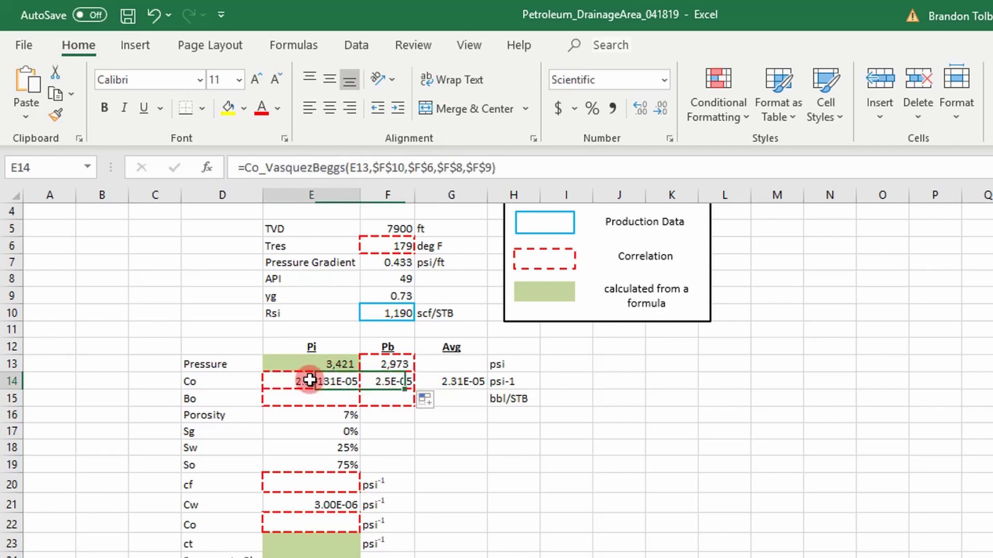
left_click(386, 387)
left_click(458, 383)
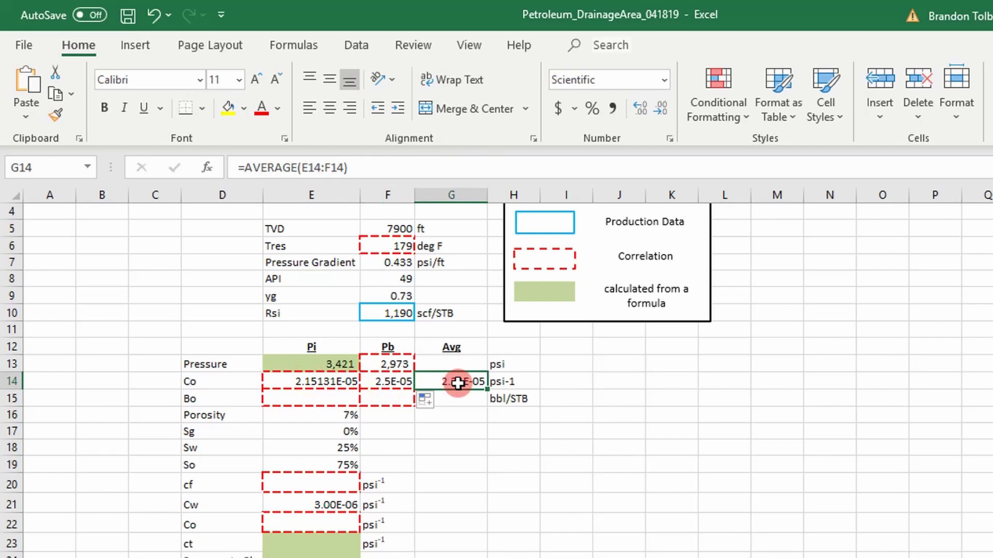
left_click_drag(331, 383, 377, 385)
left_click(435, 380)
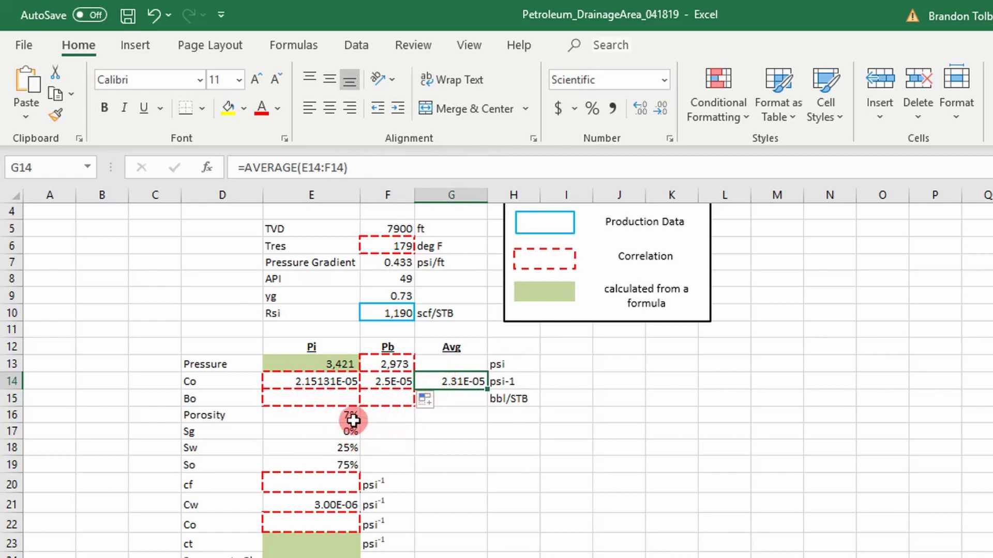
Step: Start a BoAbovePbStanding formula in E15, then abandon it
left_click(295, 399)
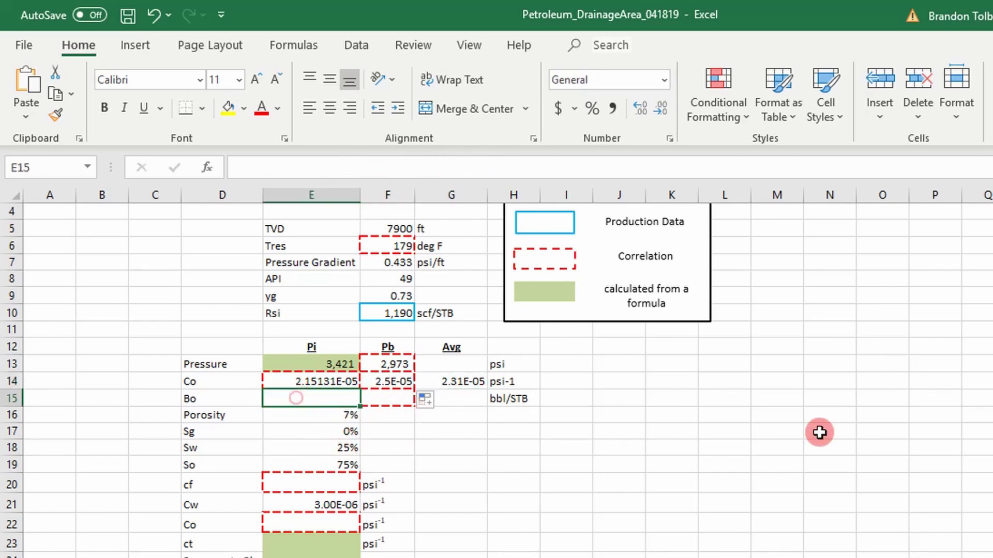
type("=")
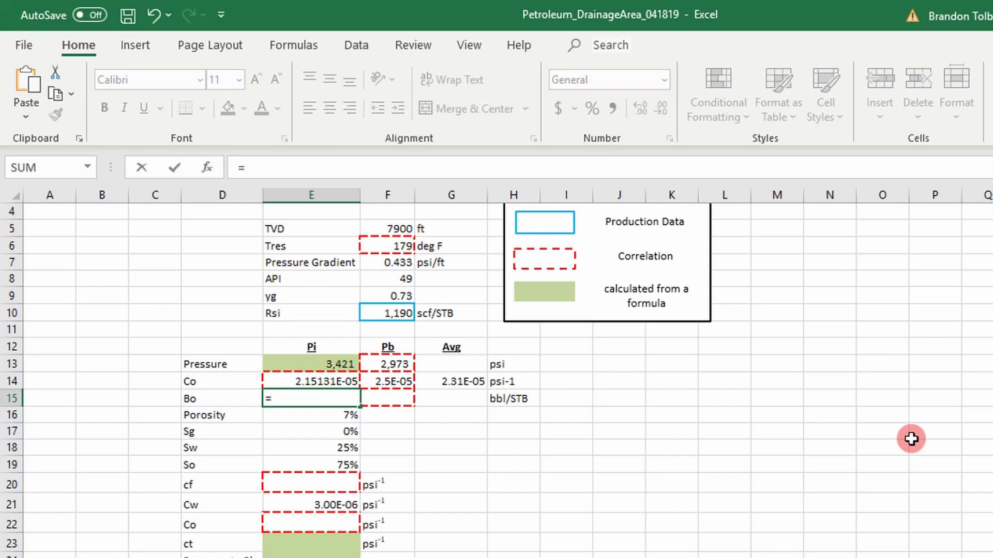
type("stan")
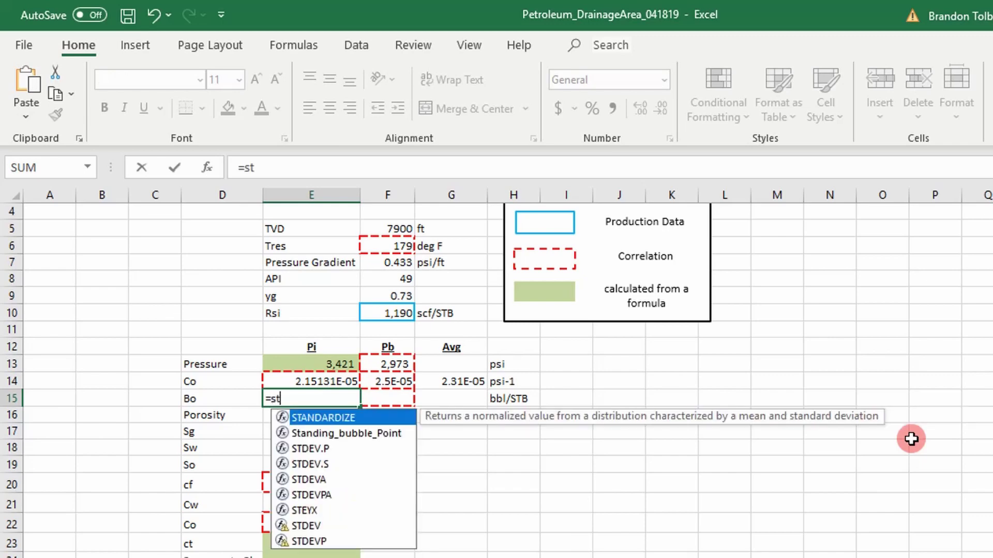
key("Down")
key("Down")
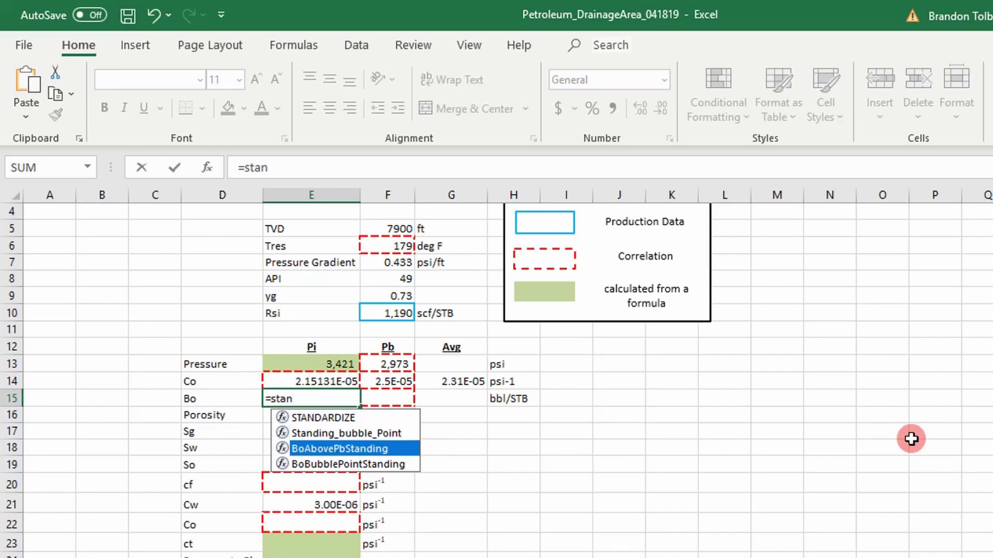
key("Tab")
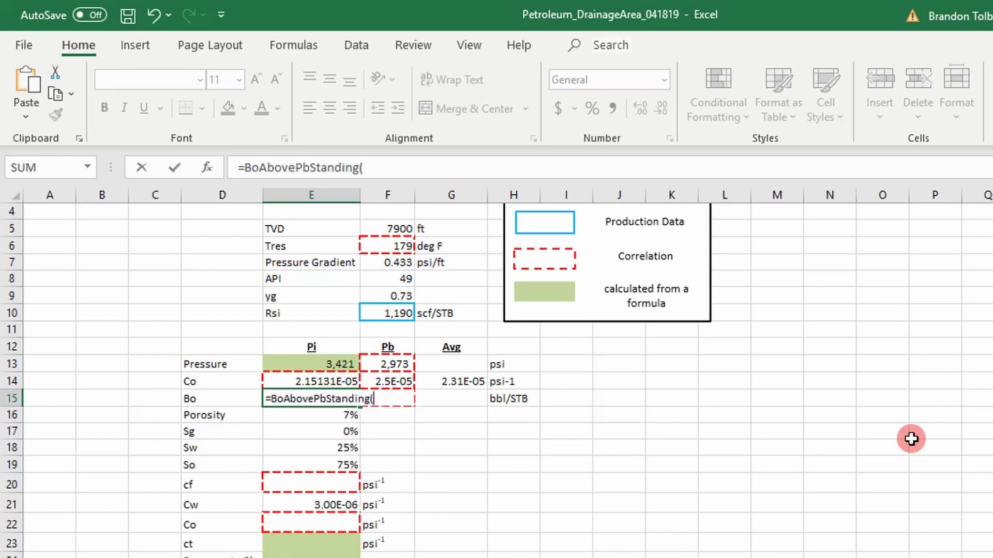
left_click(208, 165)
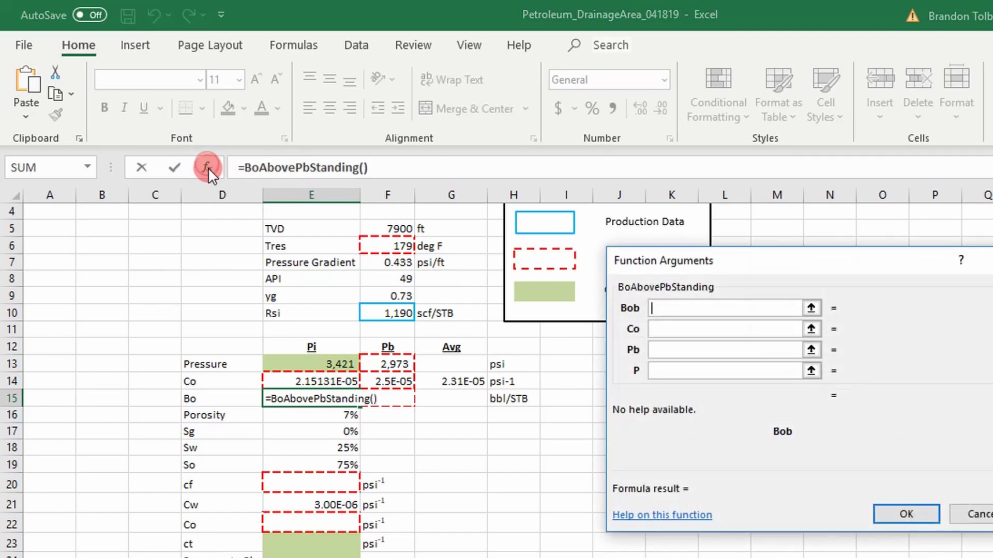
left_click(661, 308)
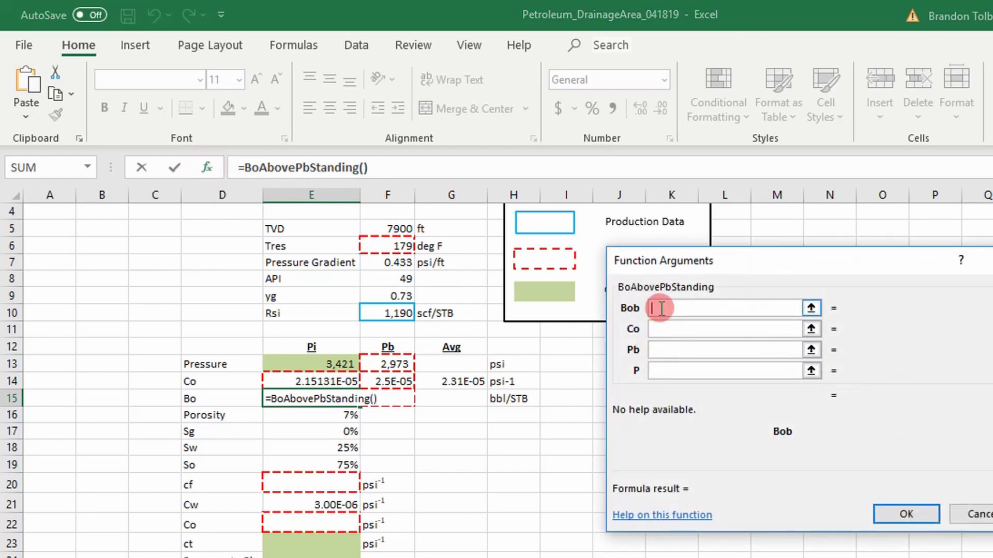
key("Escape")
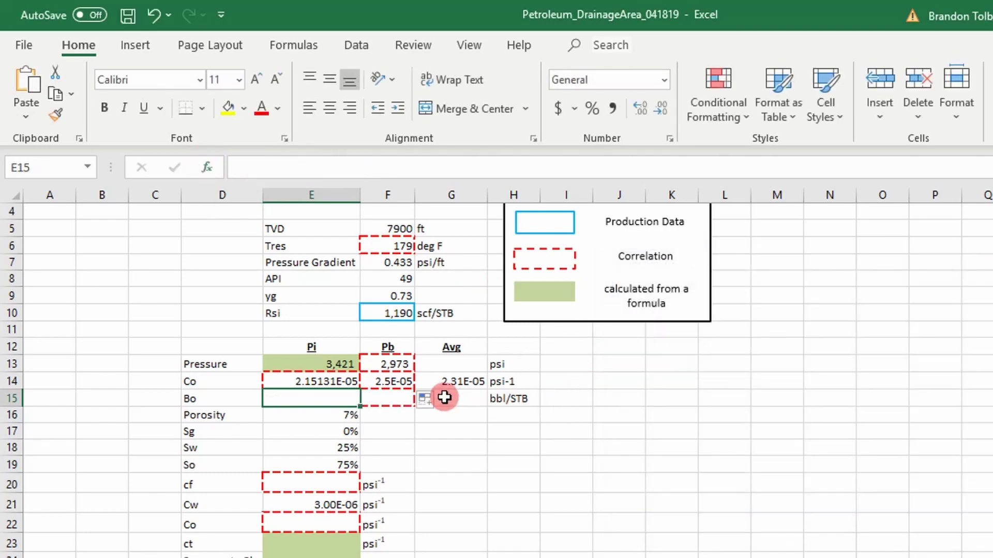
Step: Enter =BoBubblePointStanding(F10,F6,F8,F9) in F15, giving a Pb Bo of 1.68637
left_click(401, 392)
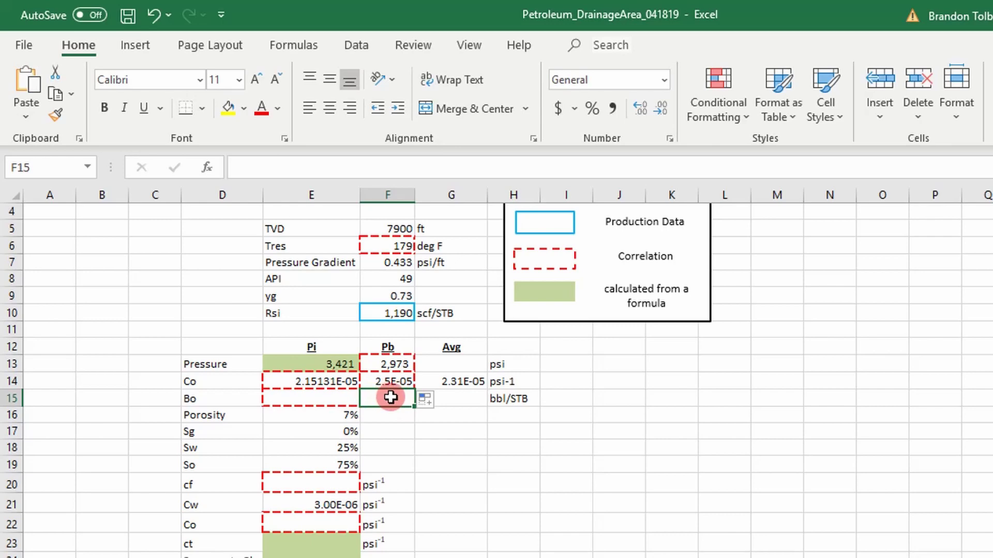
type("=")
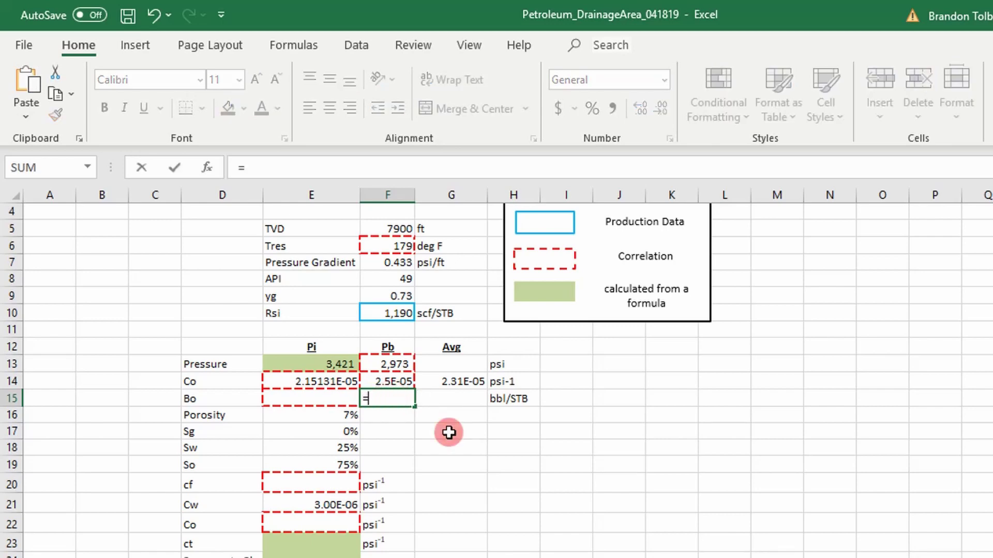
type("bo")
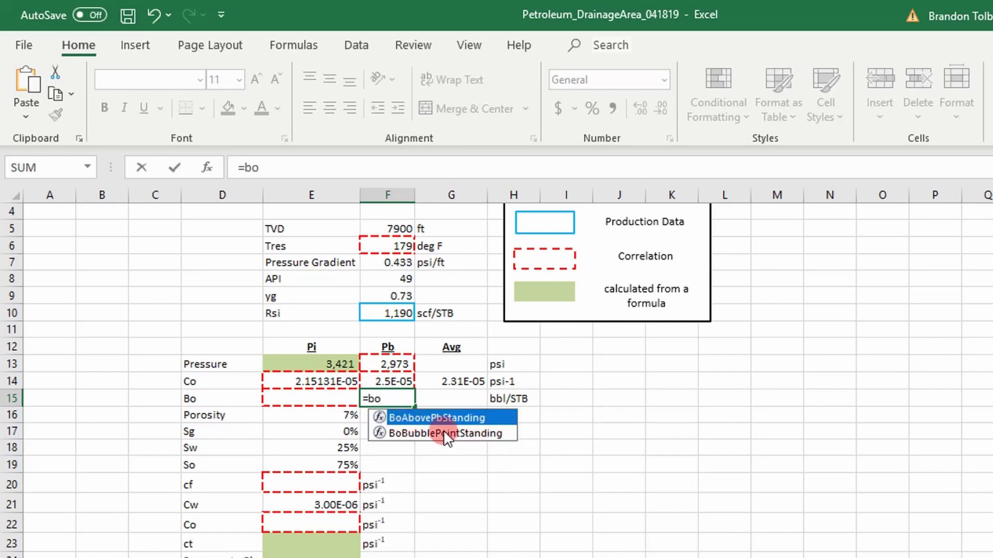
left_click(443, 436)
double_click(448, 434)
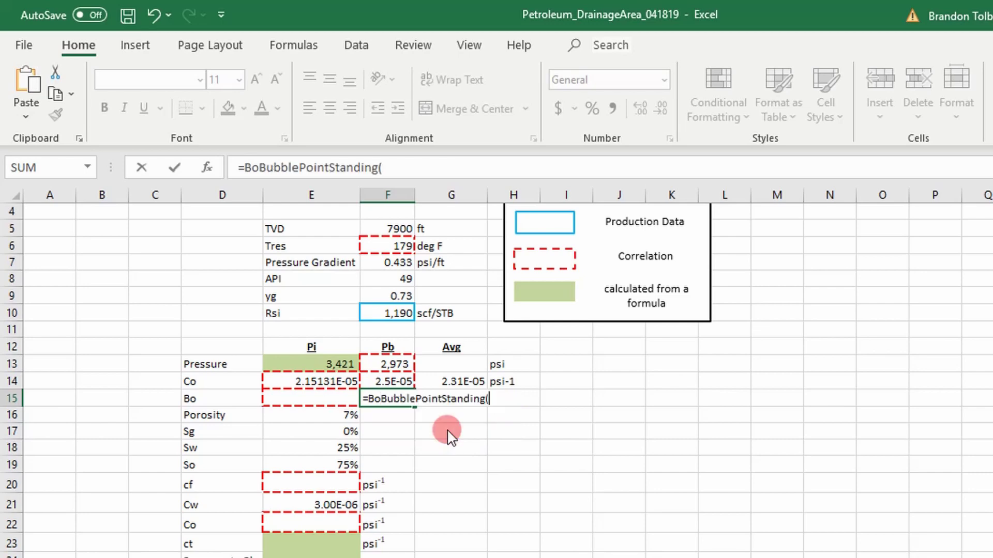
left_click(209, 167)
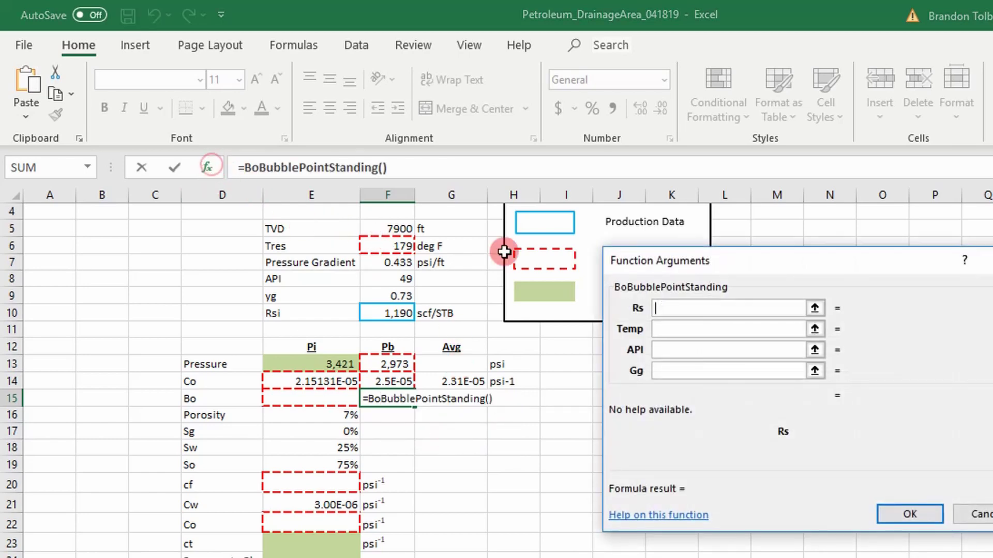
left_click(392, 315)
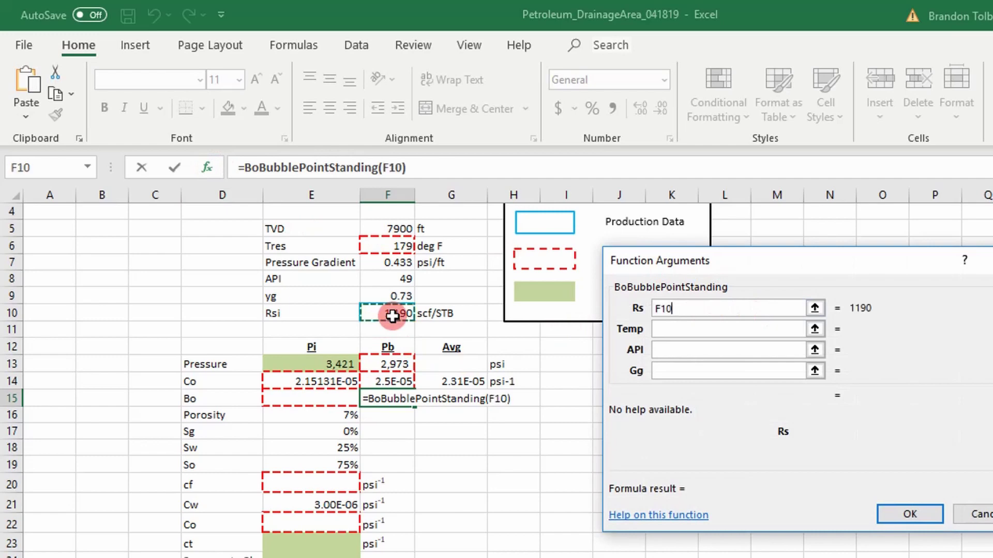
left_click(700, 329)
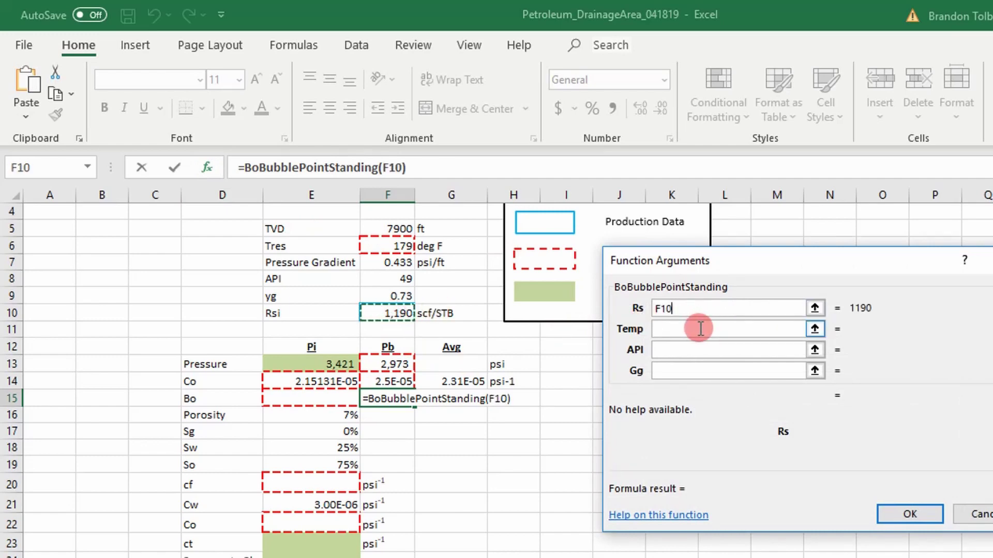
left_click(389, 247)
left_click(664, 330)
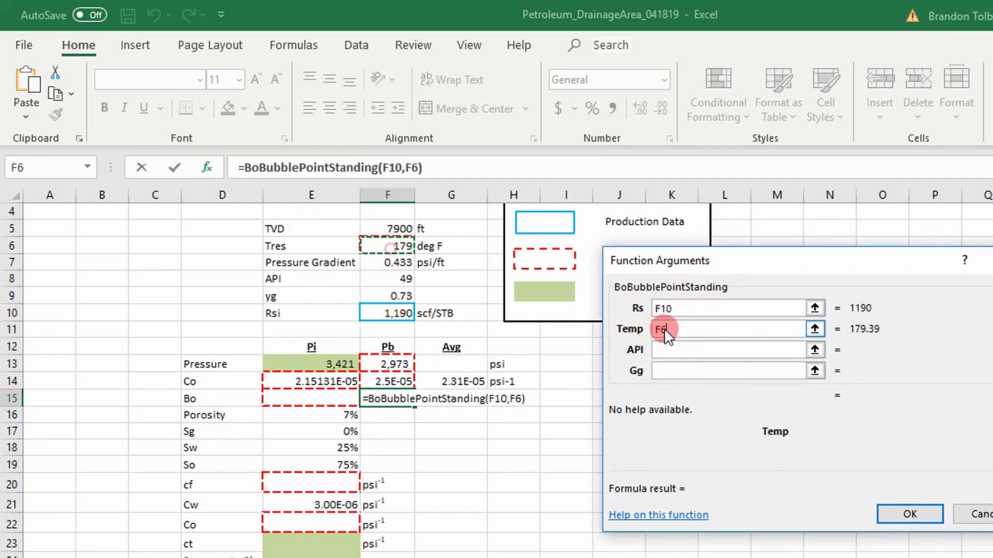
left_click(705, 348)
left_click(400, 279)
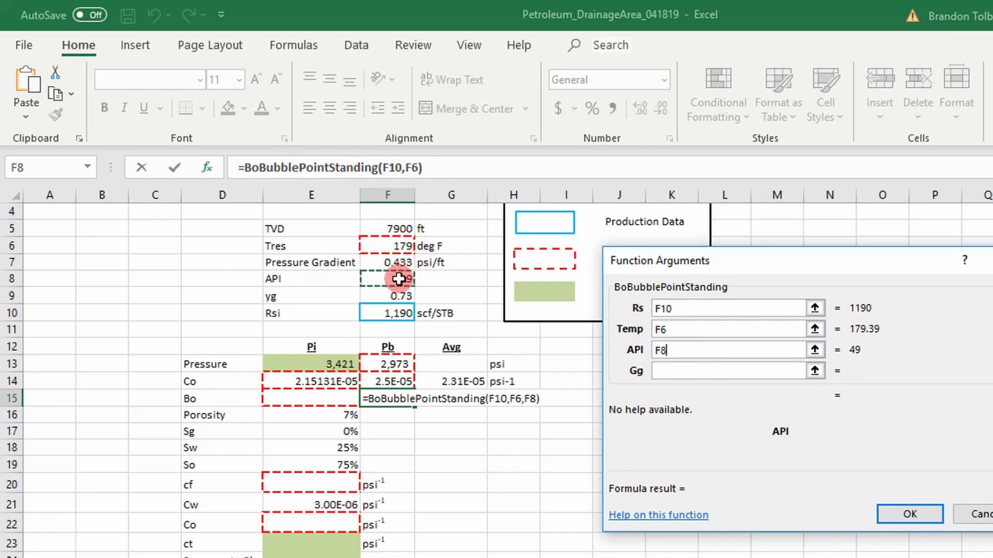
left_click(686, 366)
left_click(395, 295)
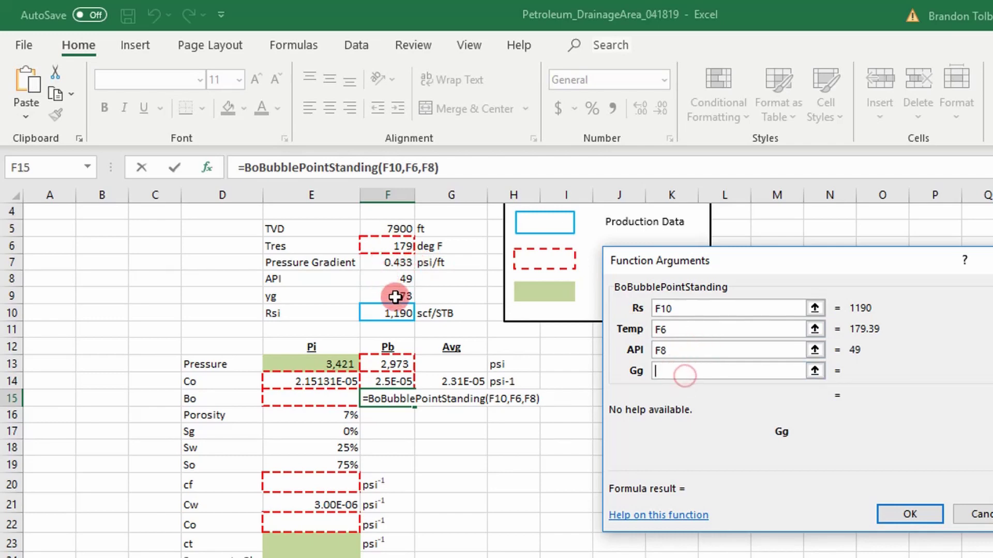
left_click(904, 512)
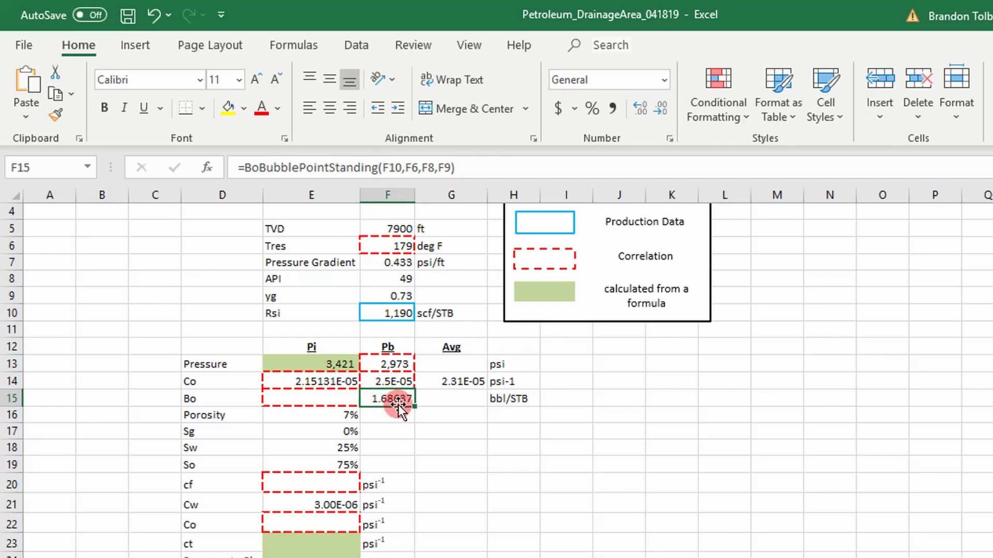
Step: Enter =BoAbovePbStanding(F15,E14,F13,E13) in E15, giving a Pi Bo of 1.670218155
left_click(326, 399)
type("=")
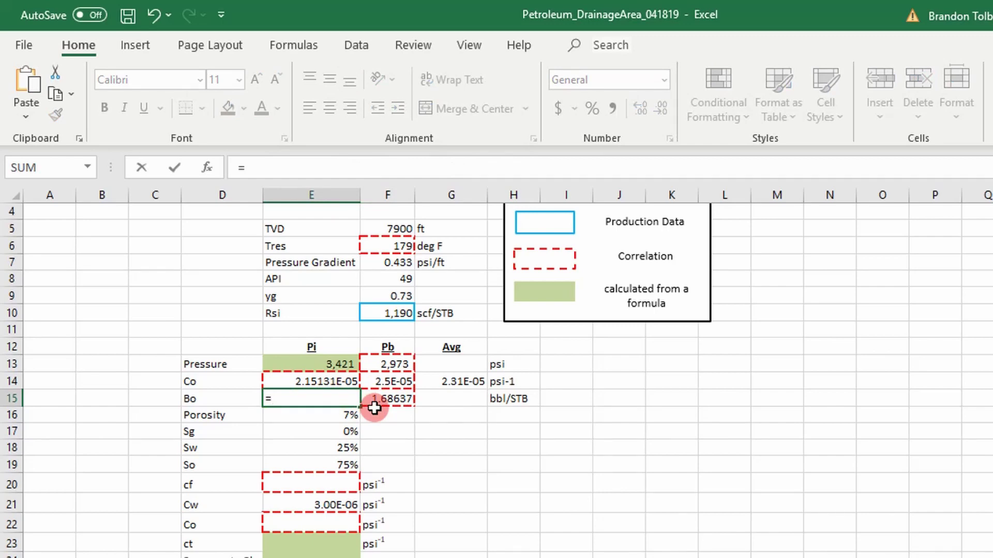
type("bo")
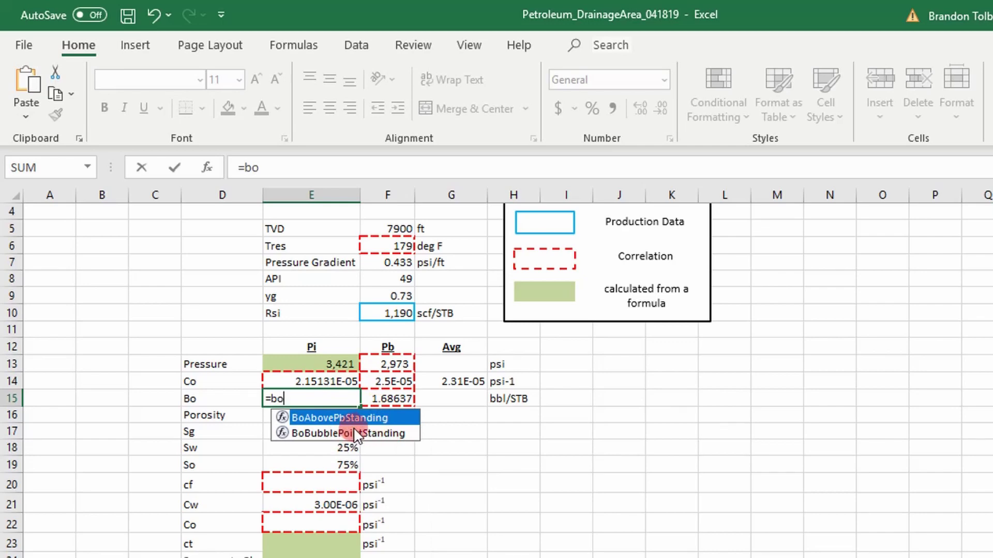
double_click(348, 418)
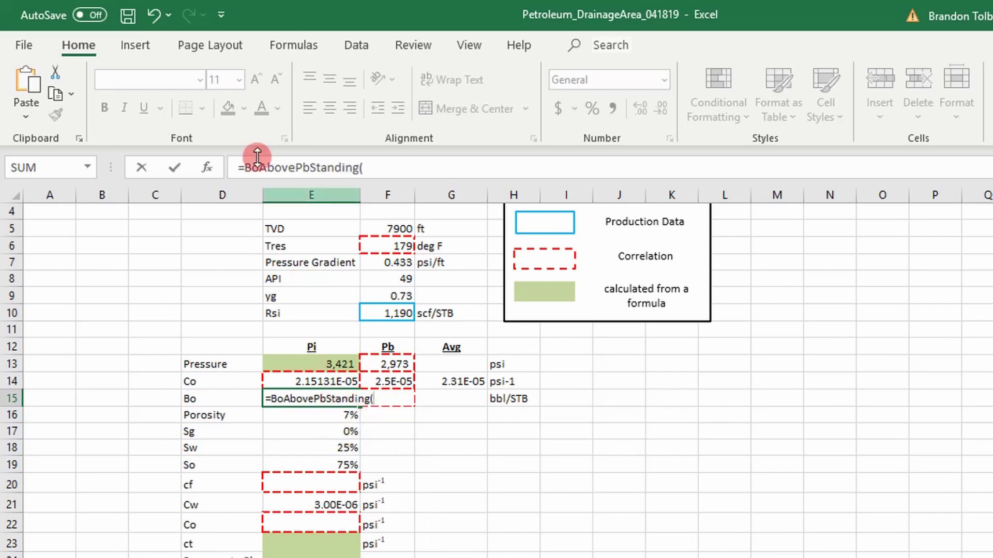
left_click(213, 163)
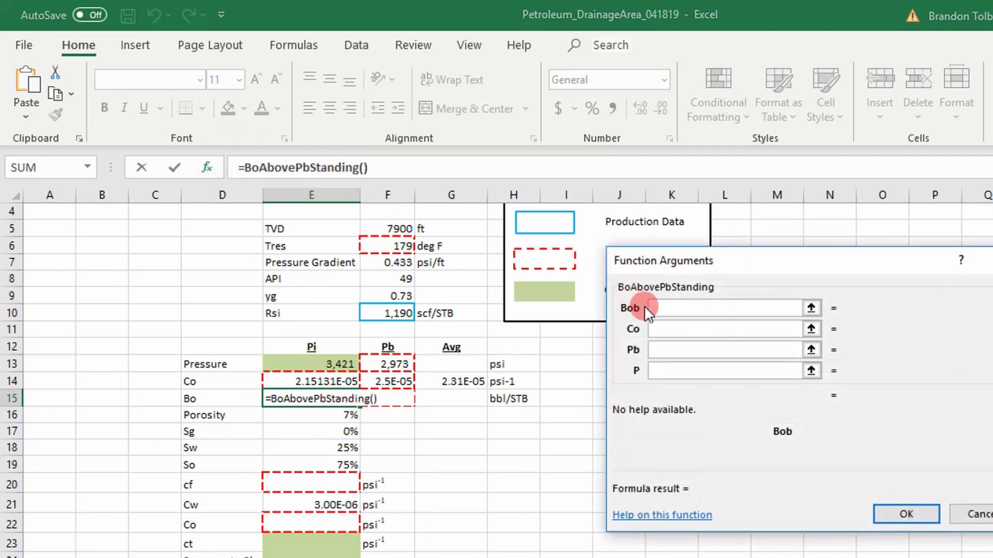
left_click(391, 396)
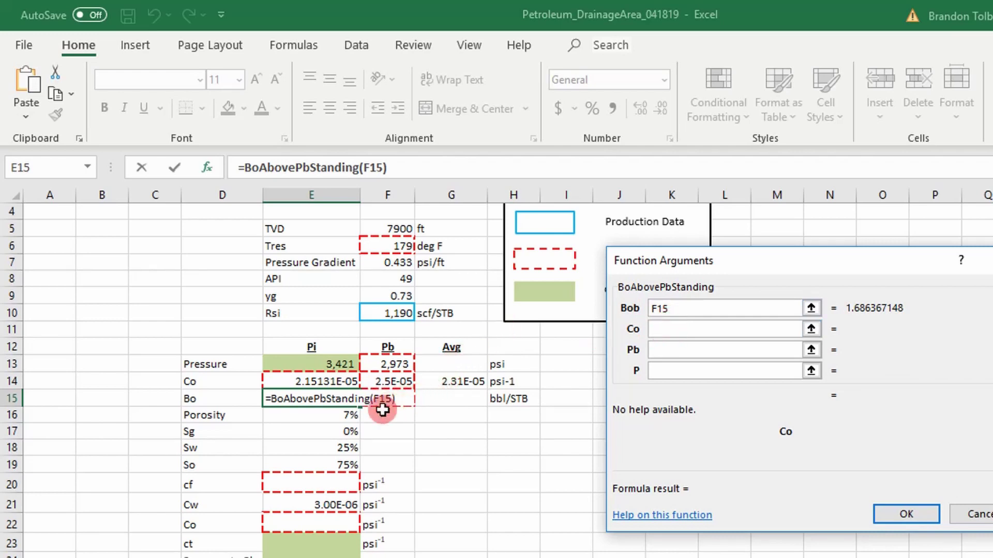
key("Tab")
left_click(315, 380)
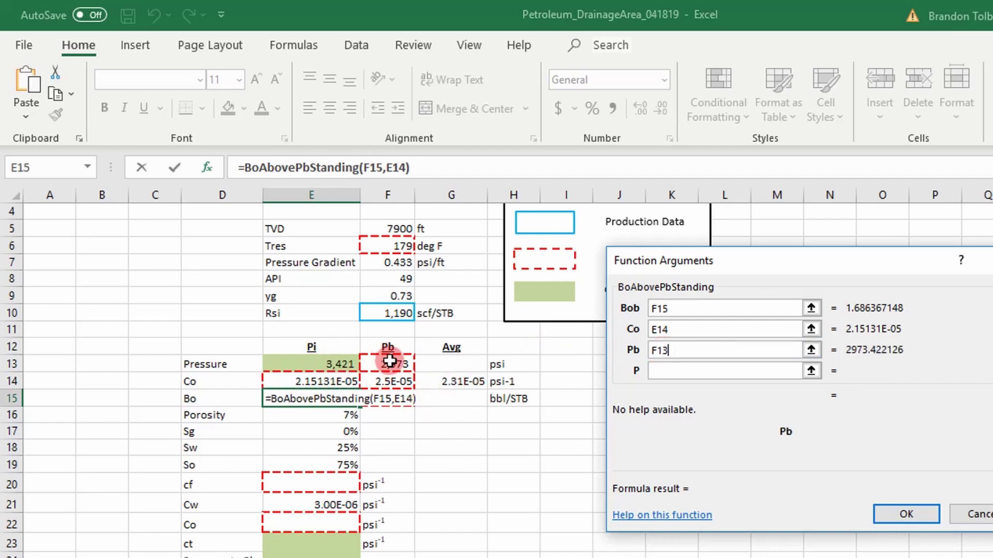
left_click(669, 370)
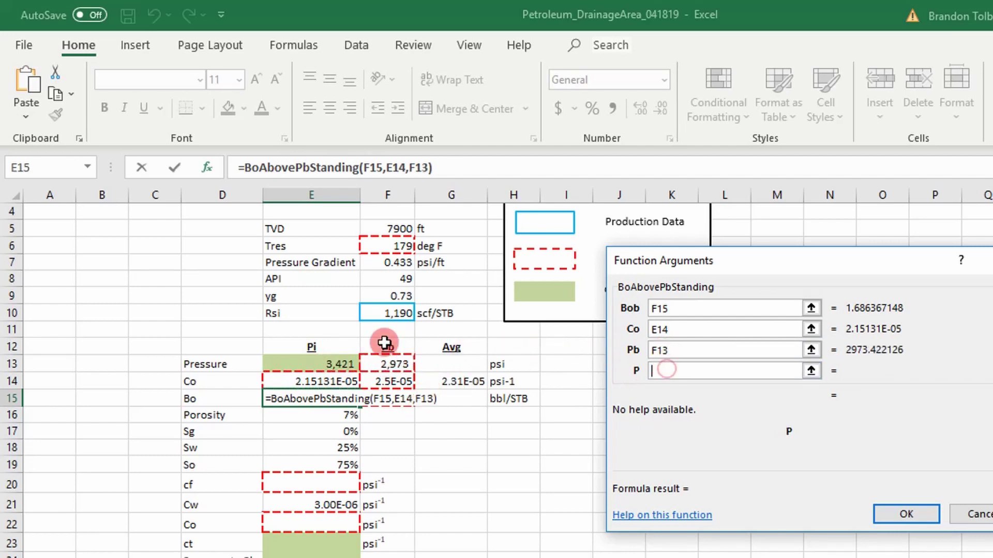
left_click(333, 363)
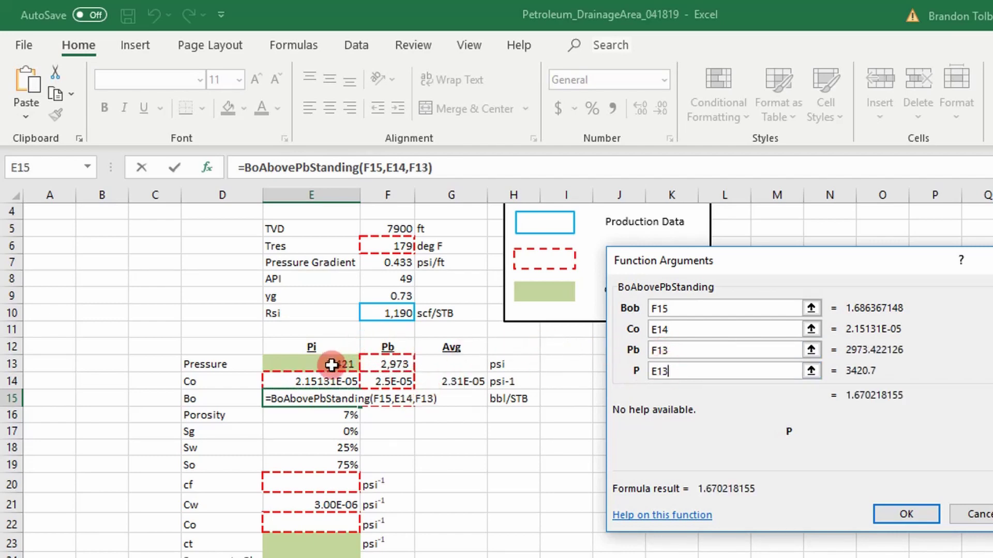
left_click(906, 513)
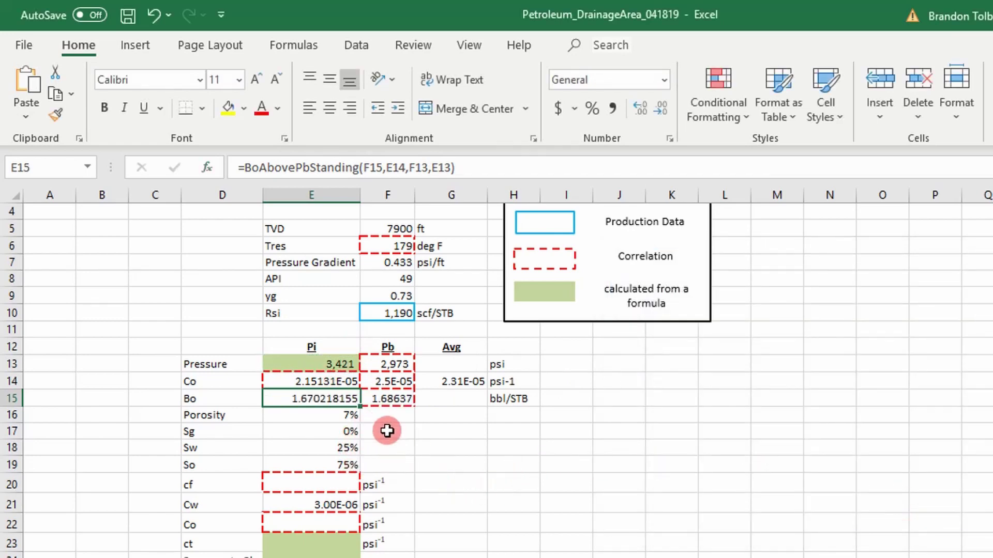
left_click(344, 417)
scroll(343, 417, "down", 2)
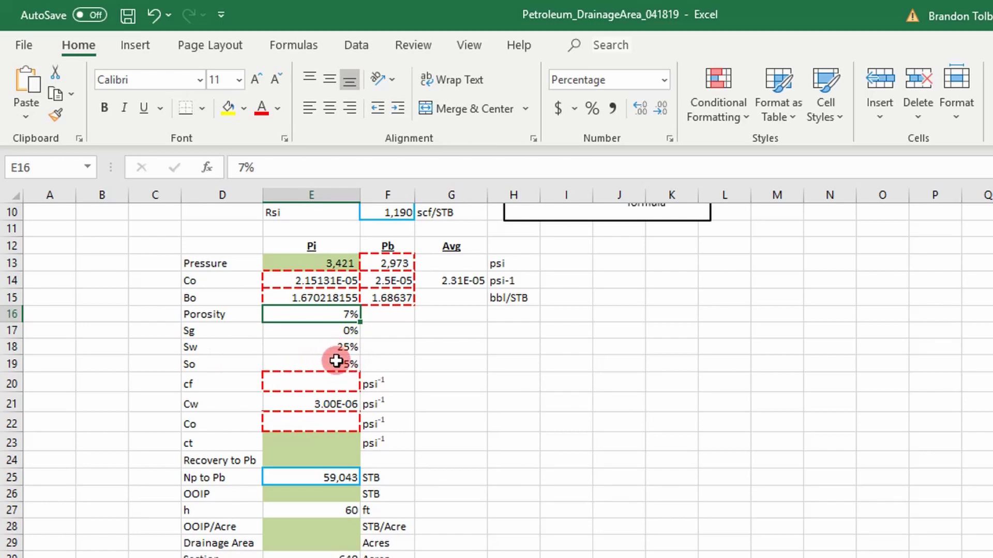
left_click(286, 384)
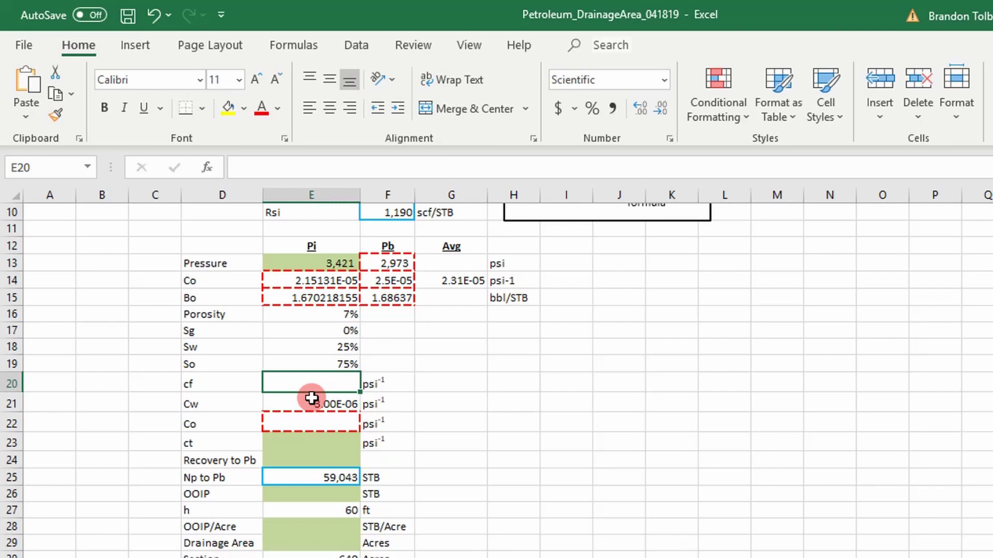
Step: Enter =FormationComressibilityNewmanLS(E16) in E20 so cf returns 1.147E-05 psi-1
type("=fom")
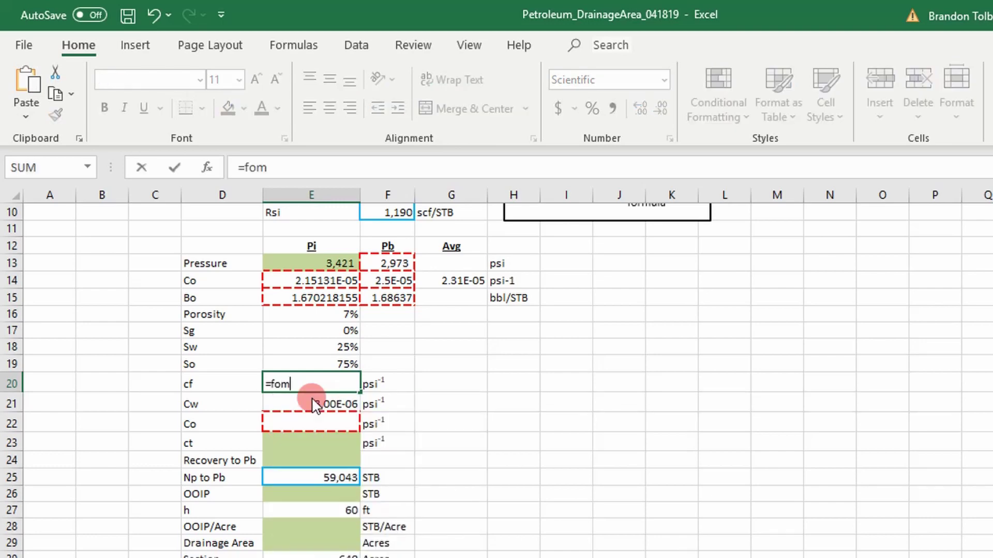
key("BackSpace")
type("t")
key("BackSpace")
type("rm")
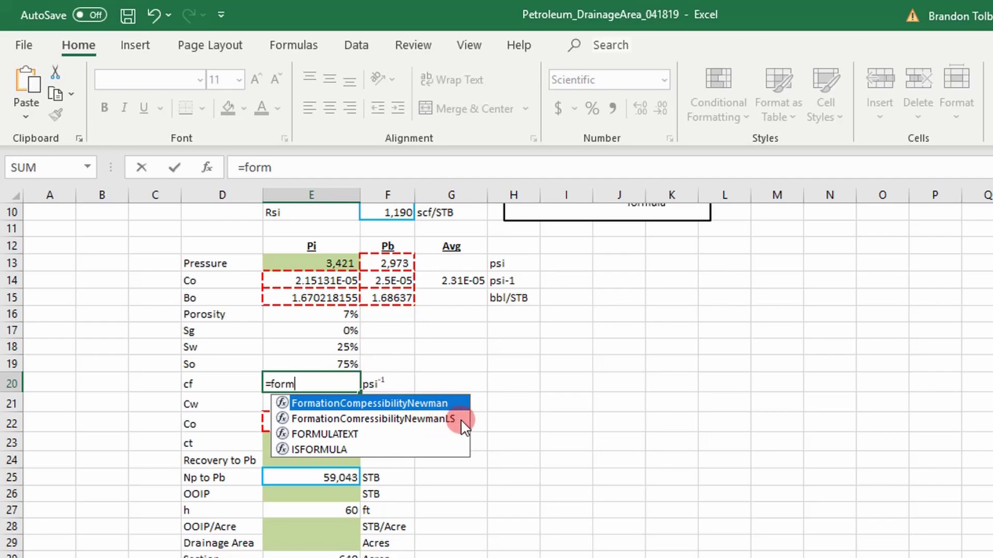
left_click(432, 422)
double_click(436, 417)
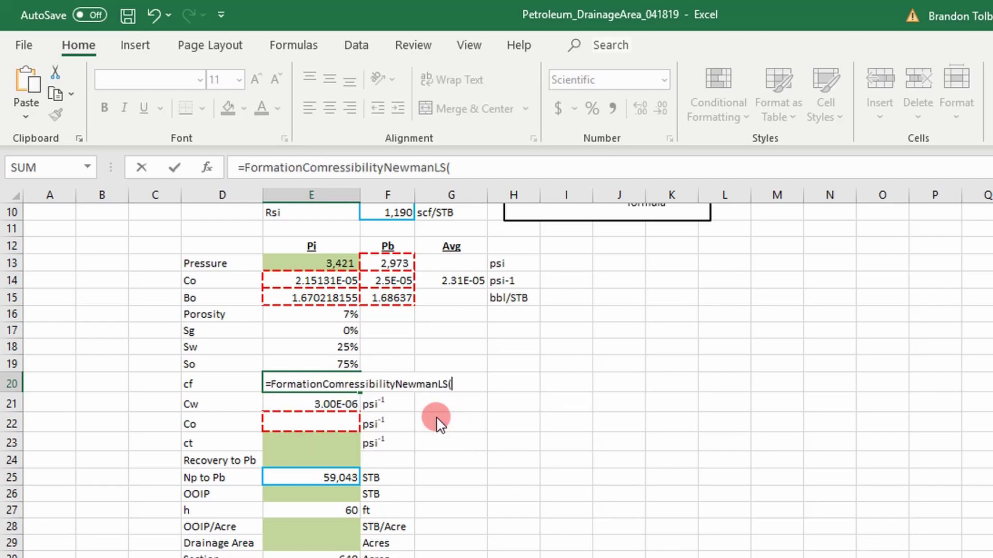
left_click(208, 167)
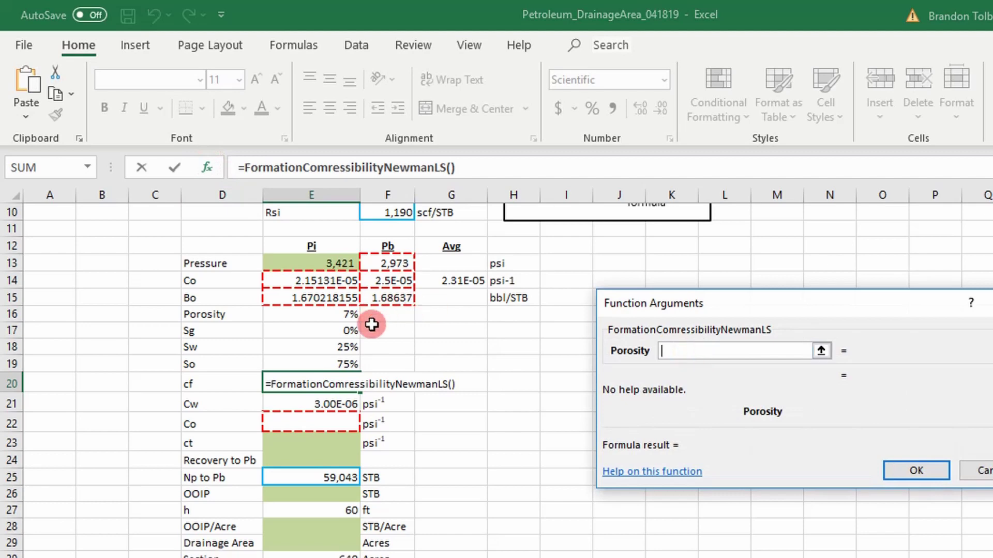
left_click(335, 315)
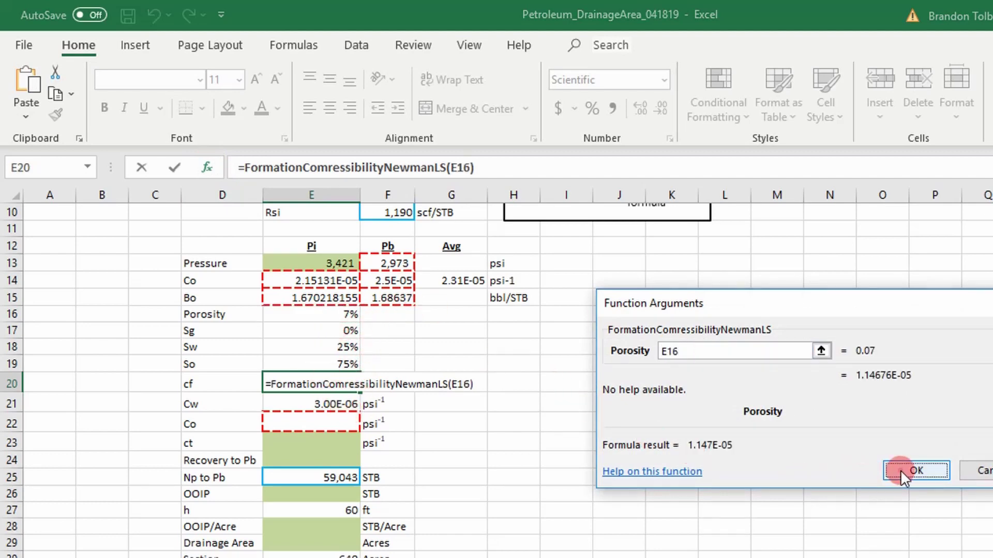
left_click(916, 471)
left_click(418, 431)
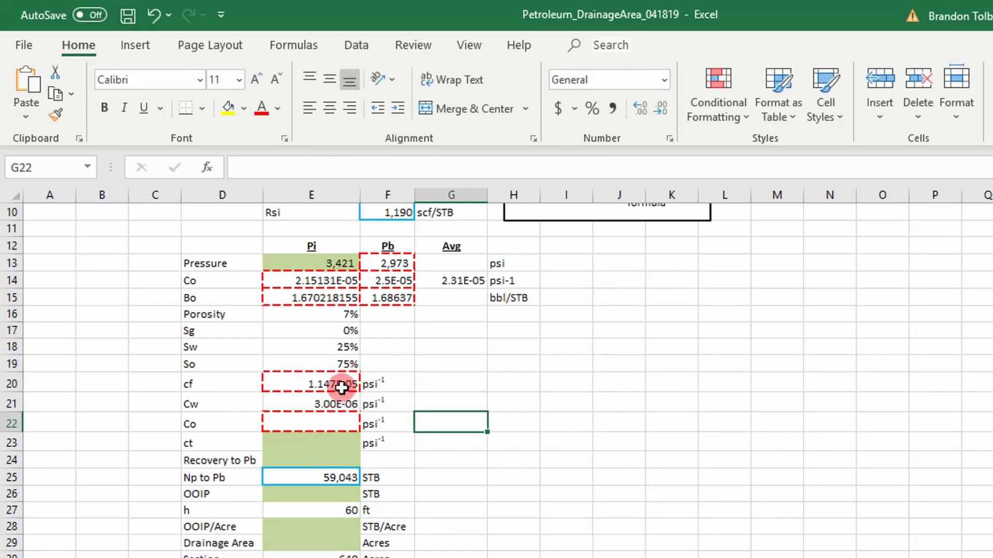
left_click(336, 404)
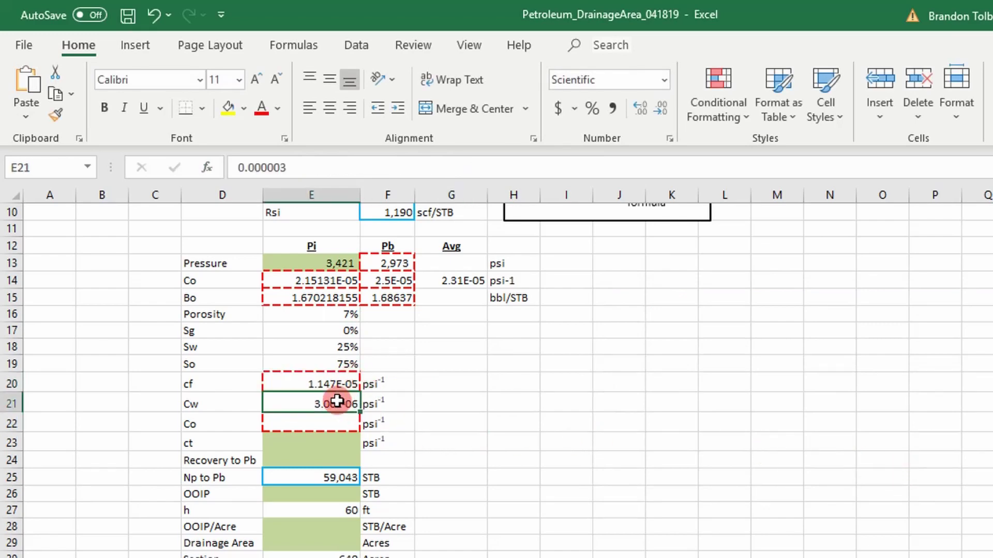
Step: Link the Co cell E22 to the average Co with =G14, showing 2.313E-05
left_click(210, 402)
left_click(332, 409)
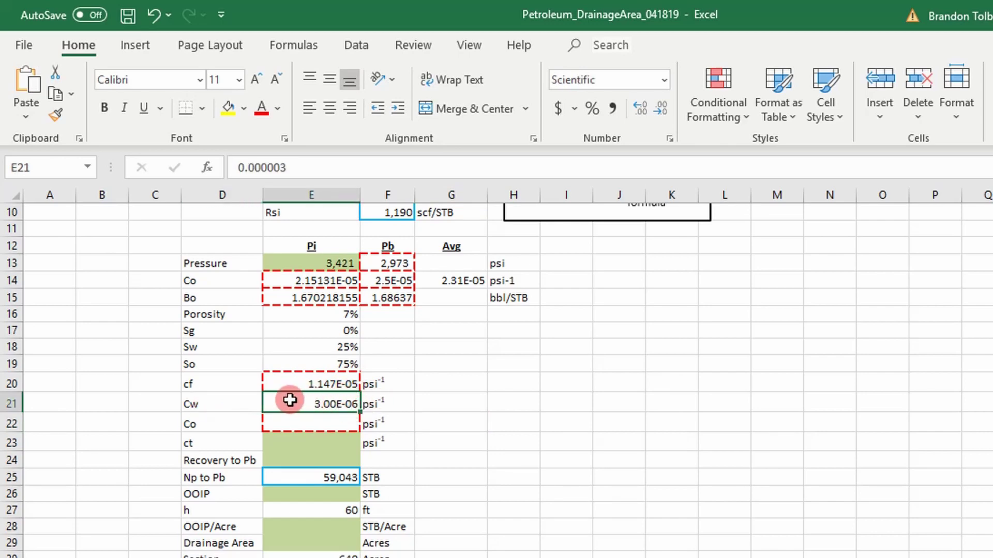
left_click_drag(389, 410, 321, 404)
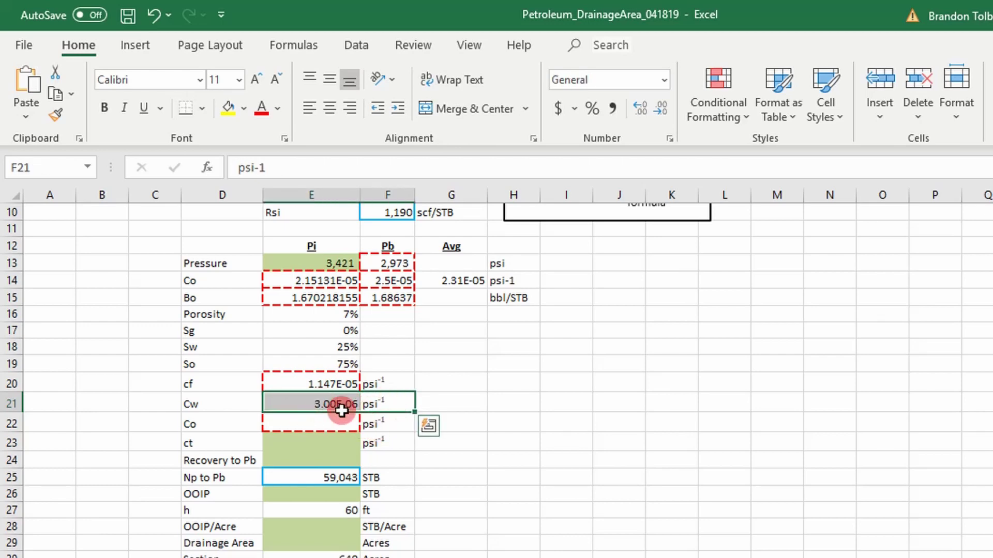
left_click(317, 418)
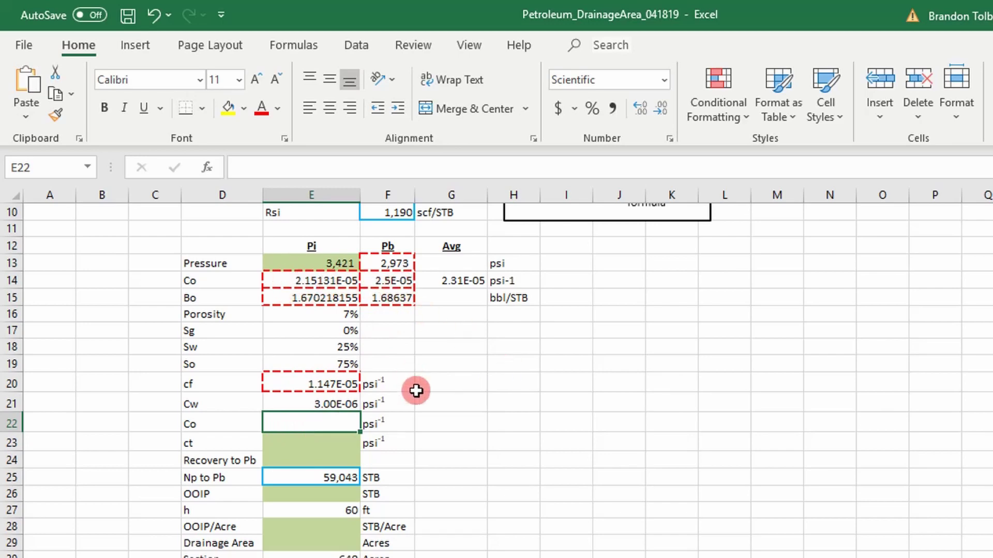
type("=")
left_click(450, 281)
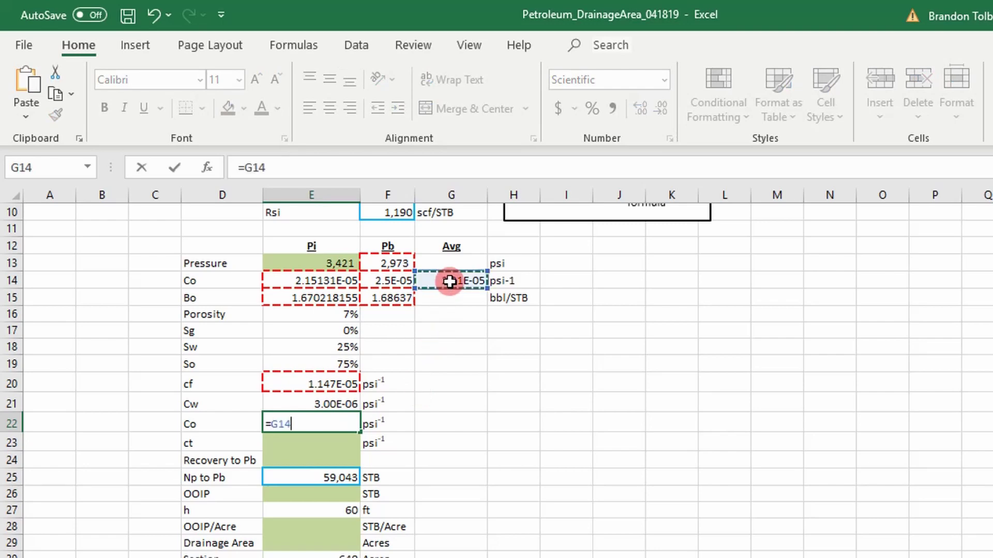
key("Return")
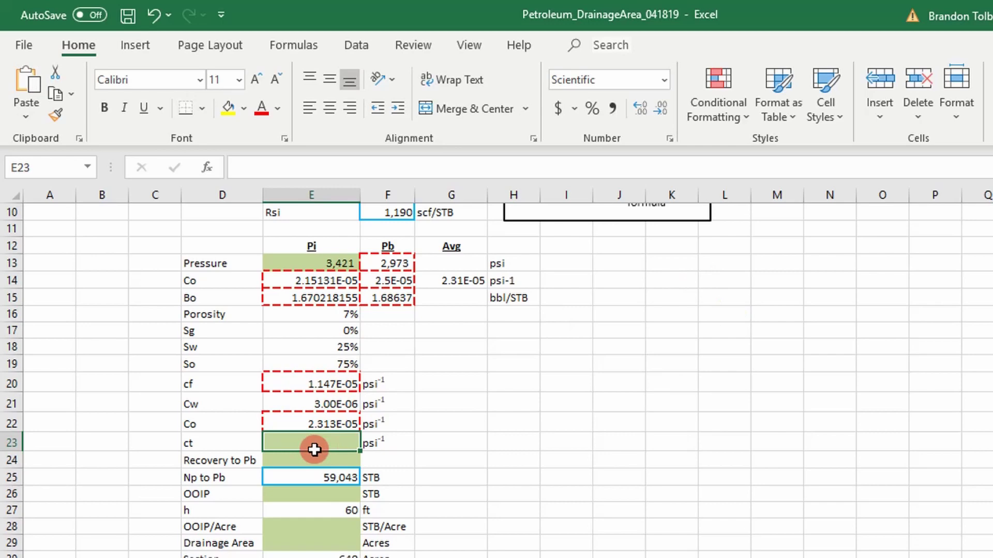
Step: Start =Total_Compressibility in E23 with So from E19 and Co from E22
type("=tota")
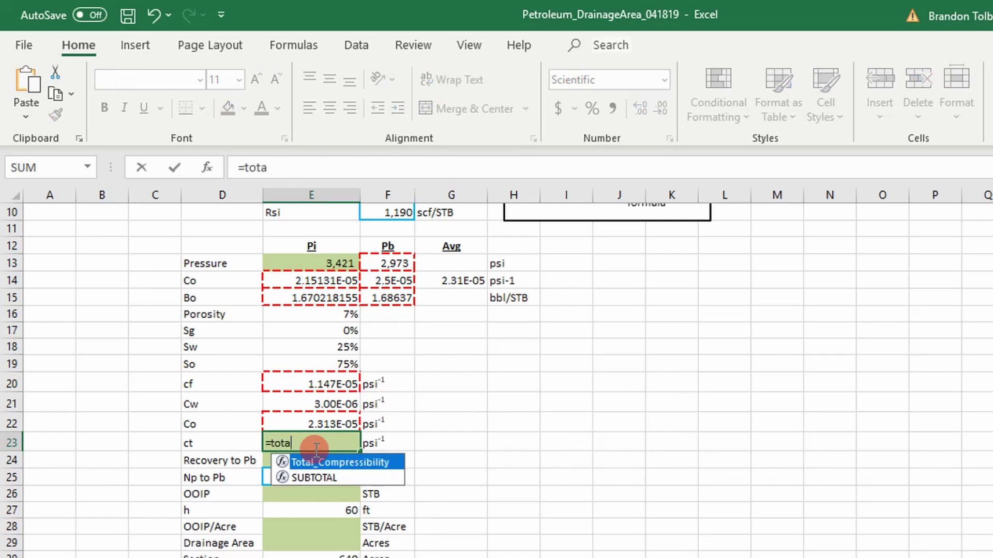
type("l")
key("Tab")
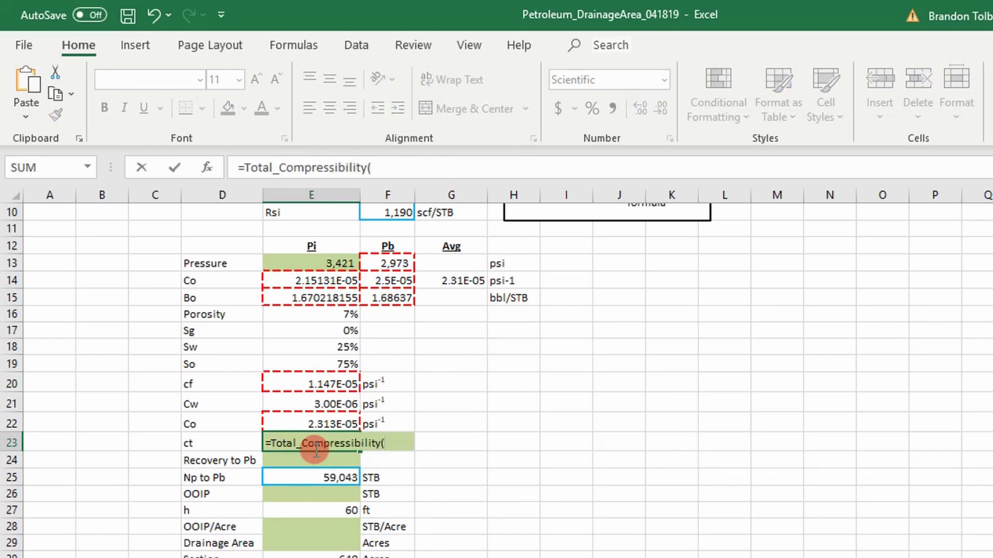
left_click(214, 162)
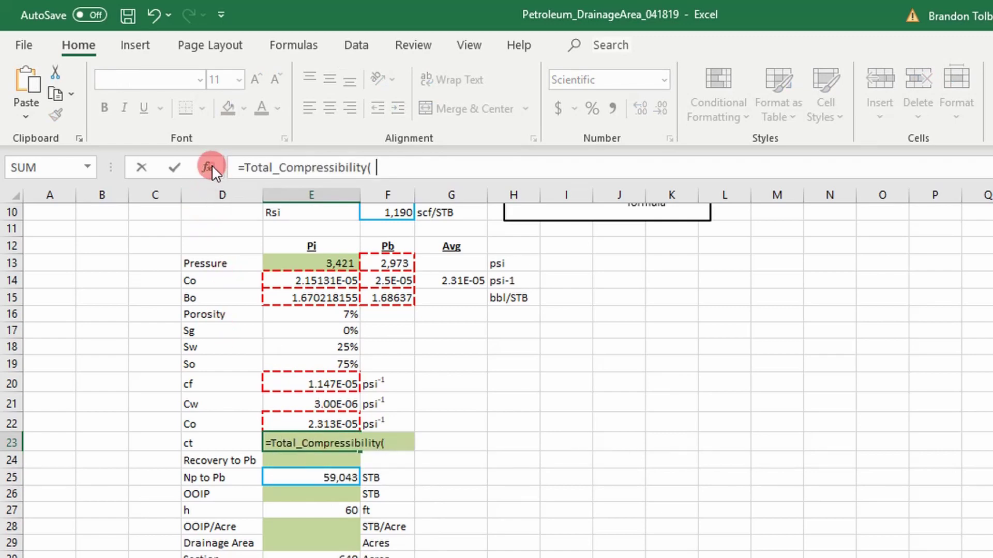
left_click(641, 306)
left_click(639, 298)
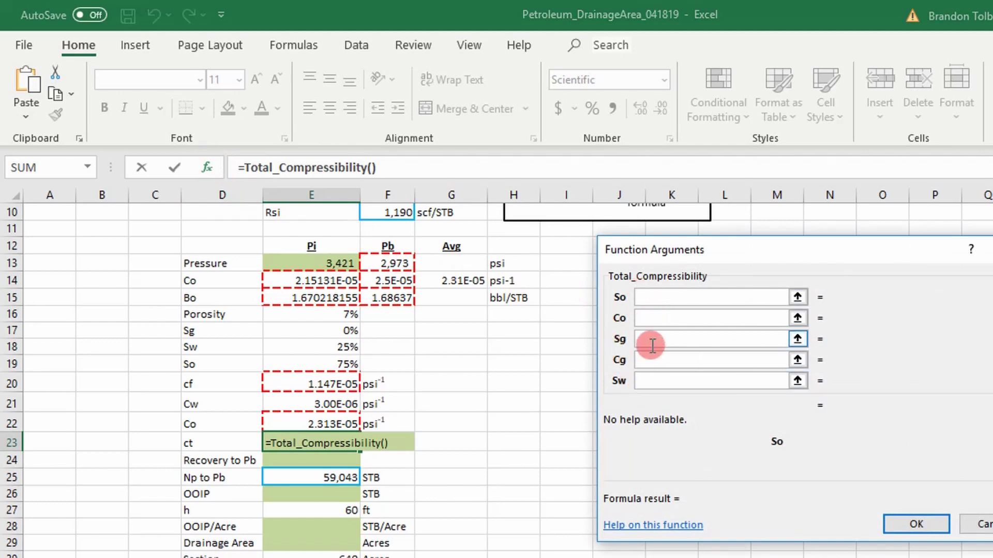
scroll(672, 341, "down", 2)
scroll(678, 337, "up", 2)
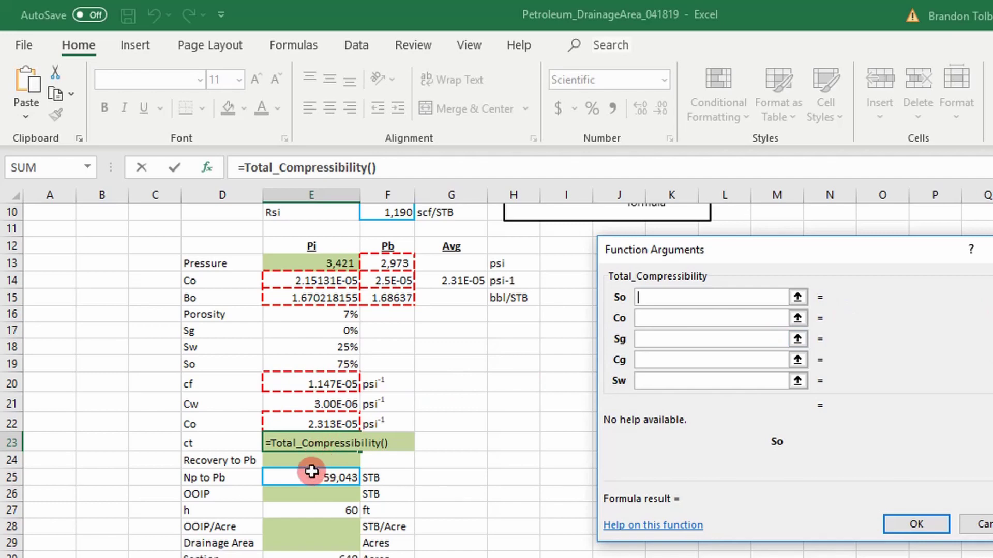
left_click(314, 362)
left_click(667, 319)
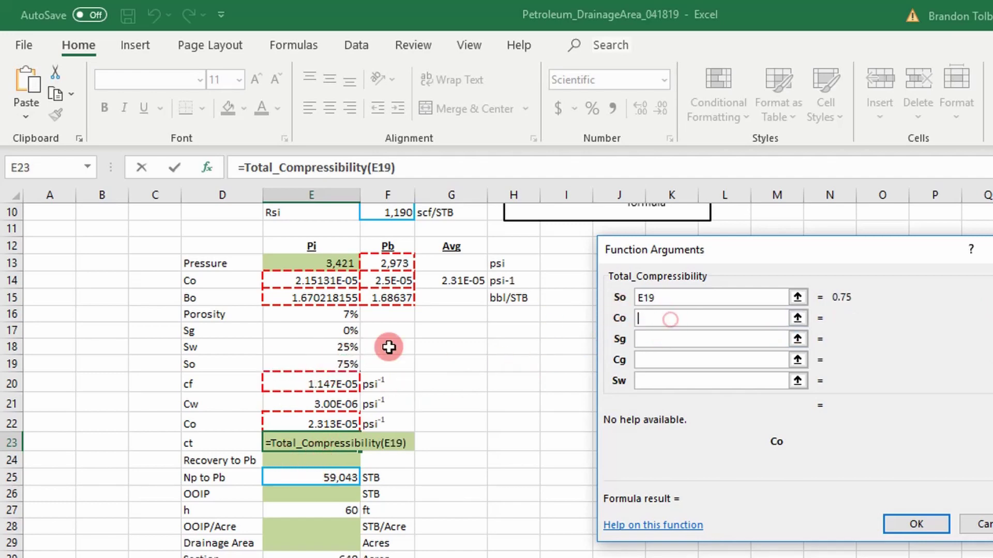
left_click(293, 426)
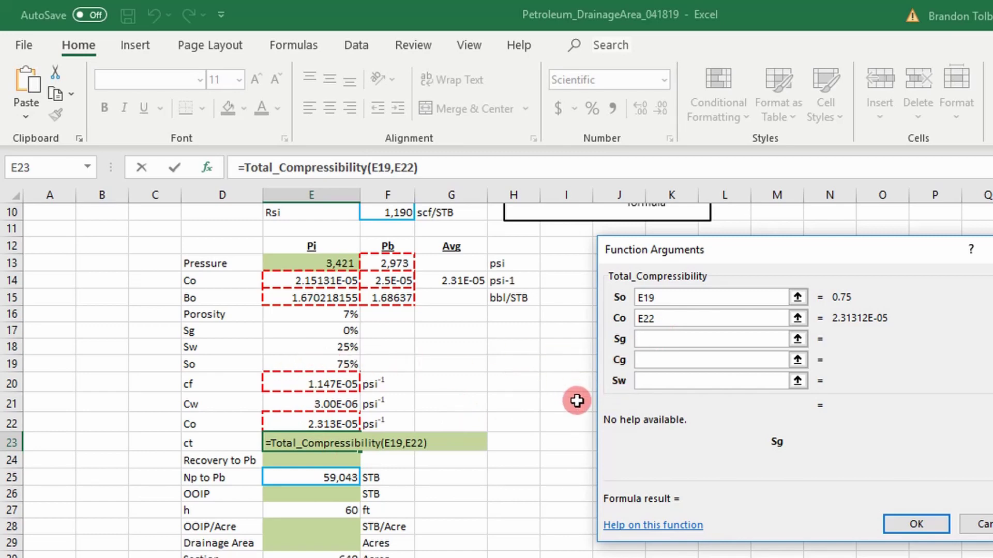
Step: Set Sg and Cg to 0, Sw to E18, Cw to E21, Cf to E20, giving 2.957E-05
type("0")
left_click(657, 363)
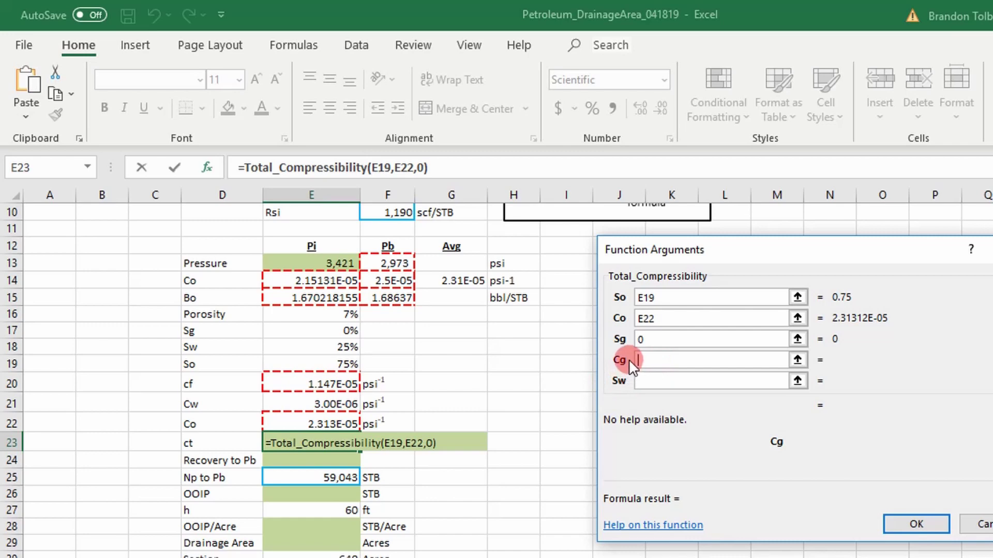
left_click(675, 362)
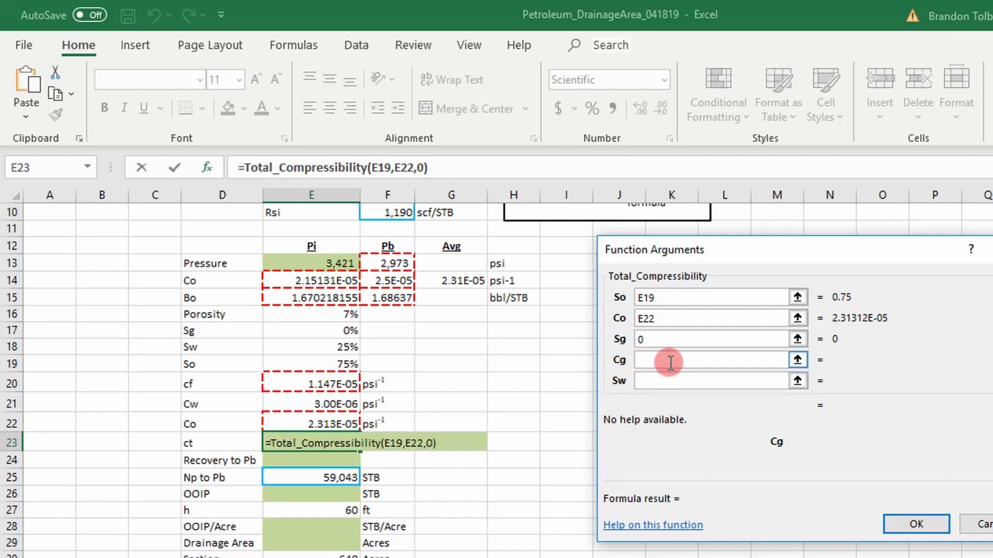
type("0")
left_click(650, 380)
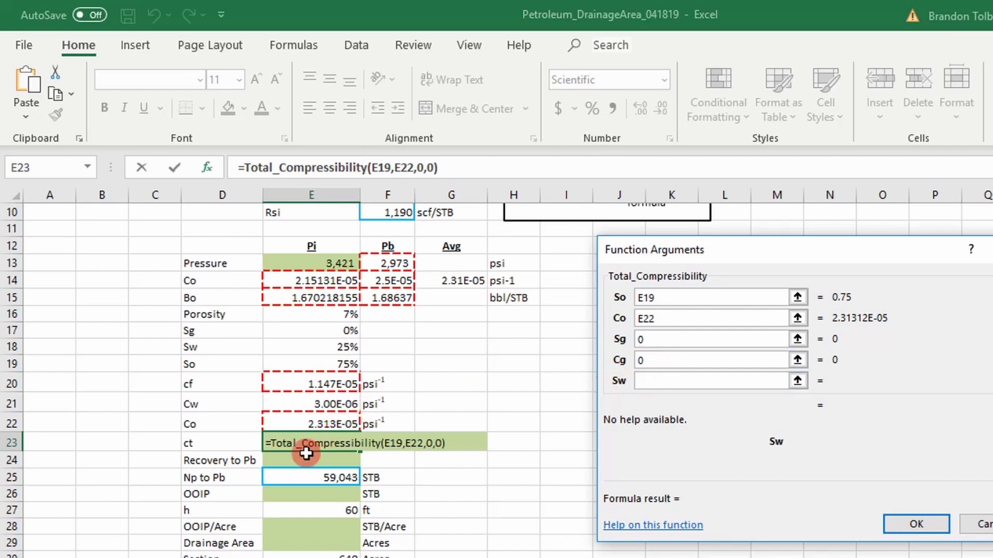
left_click(339, 348)
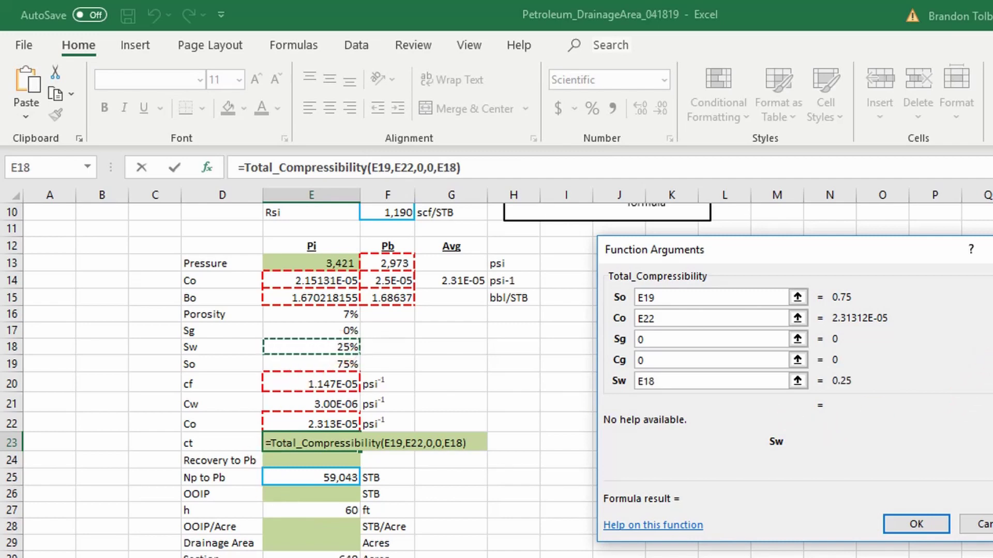
scroll(793, 394, "down", 2)
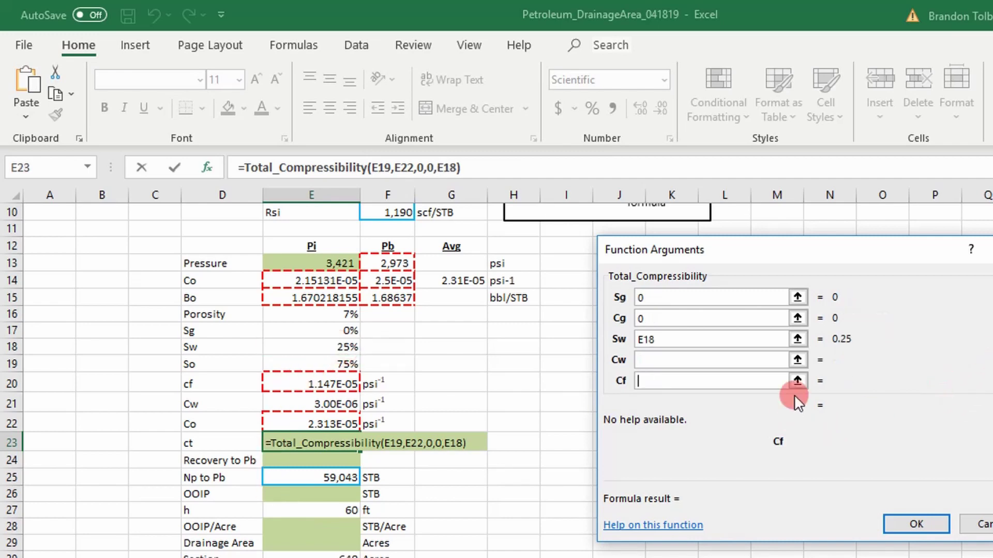
left_click(649, 358)
left_click(324, 402)
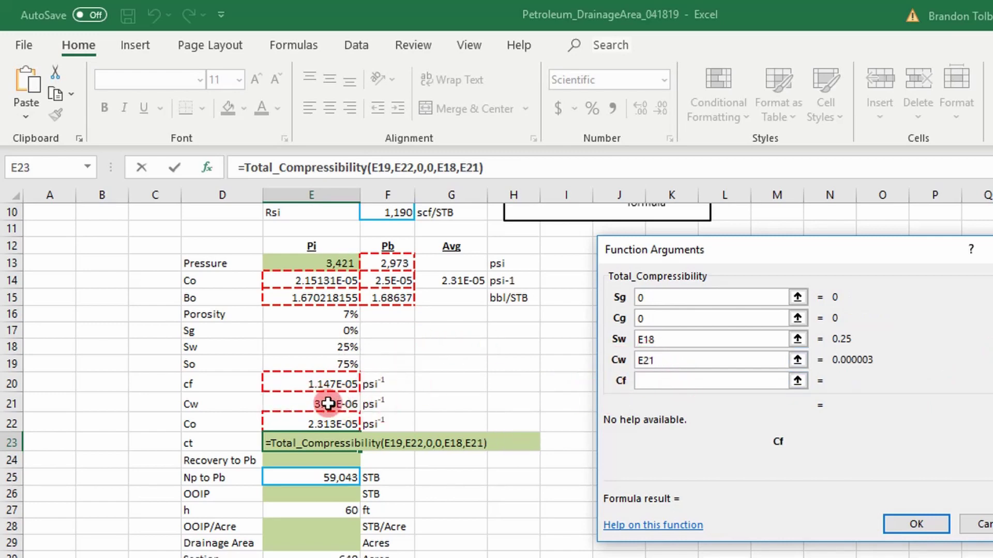
left_click(326, 383)
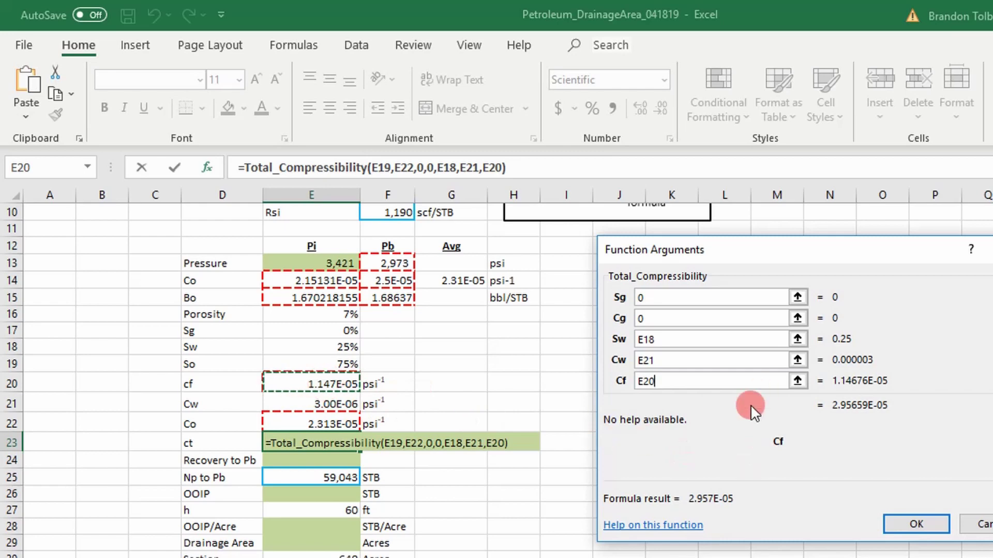
left_click(905, 520)
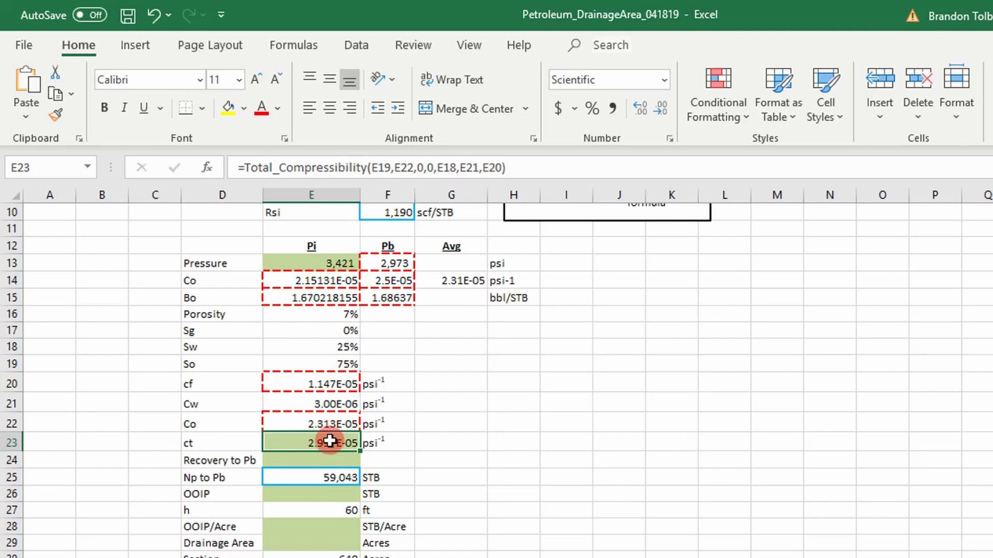
Step: Start =PbRecovery in E24 with Ct from E23, So from E19 and Boi from E15
left_click(308, 457)
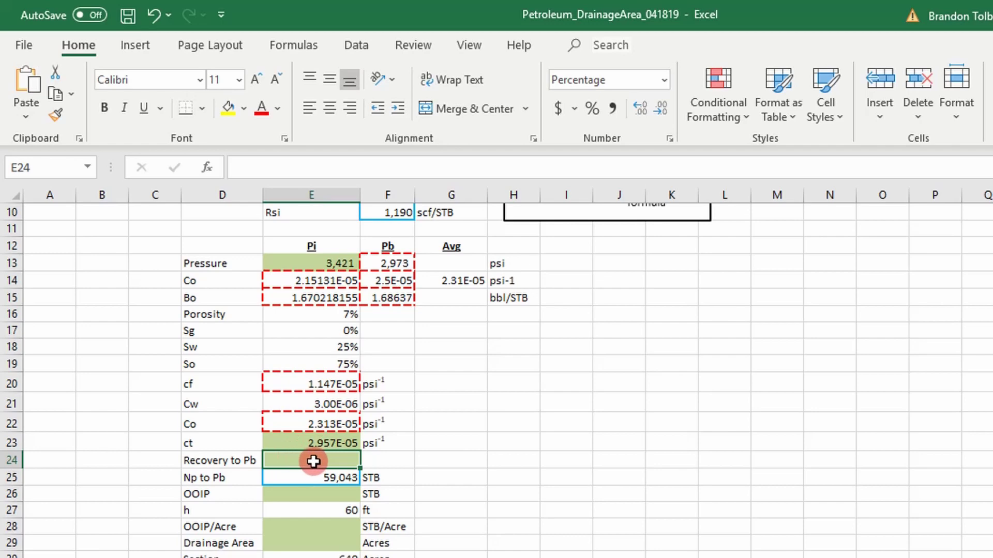
type("=pb")
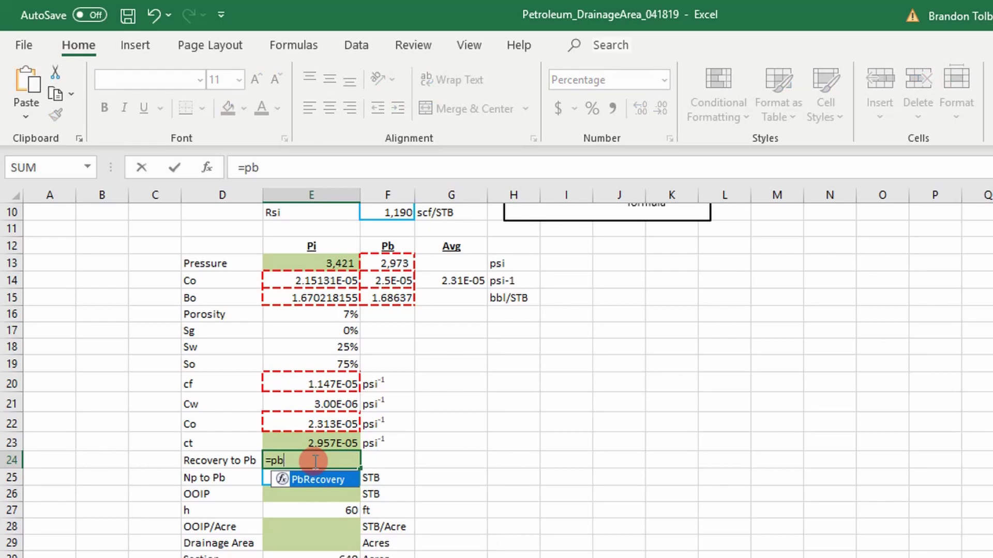
key("Tab")
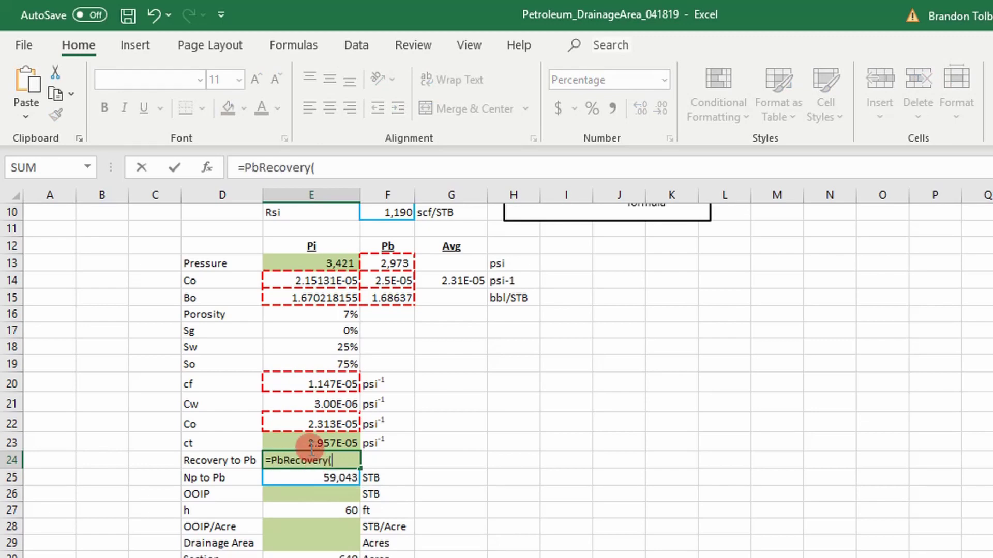
left_click(212, 165)
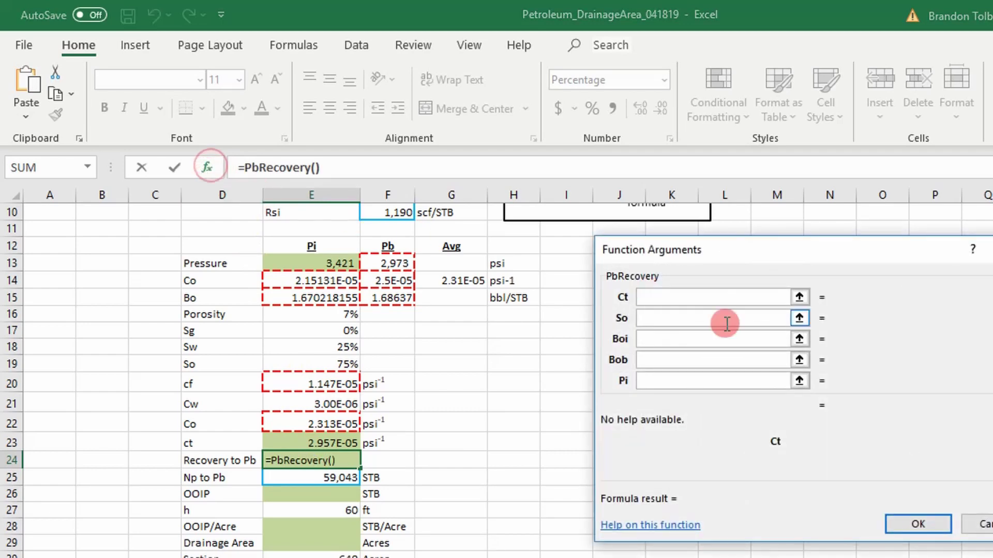
left_click(686, 298)
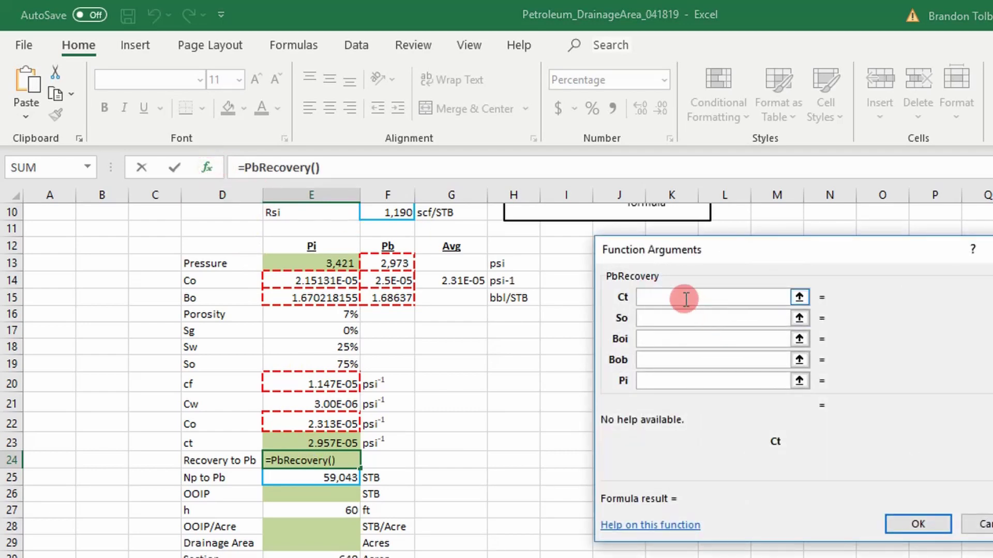
left_click(308, 443)
left_click(667, 317)
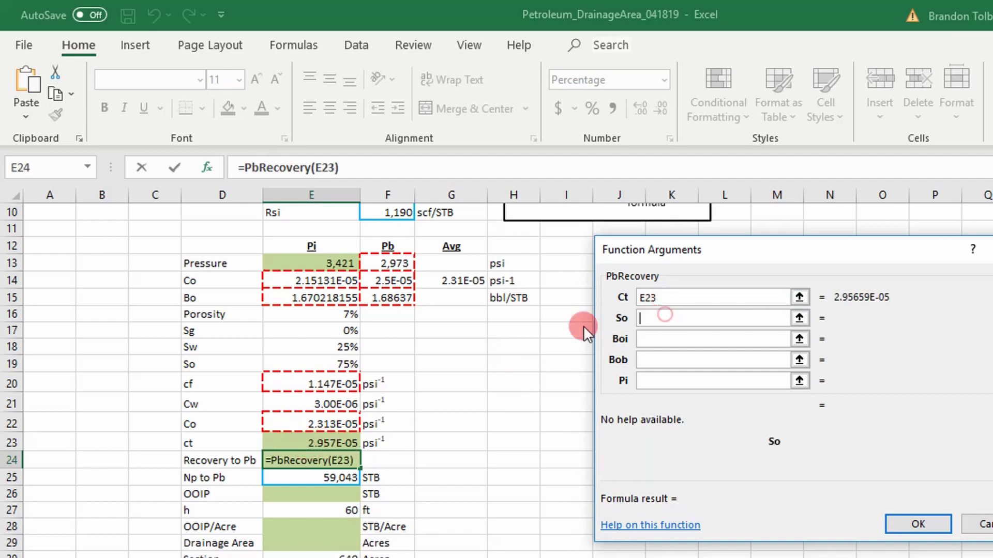
left_click(324, 367)
left_click(657, 339)
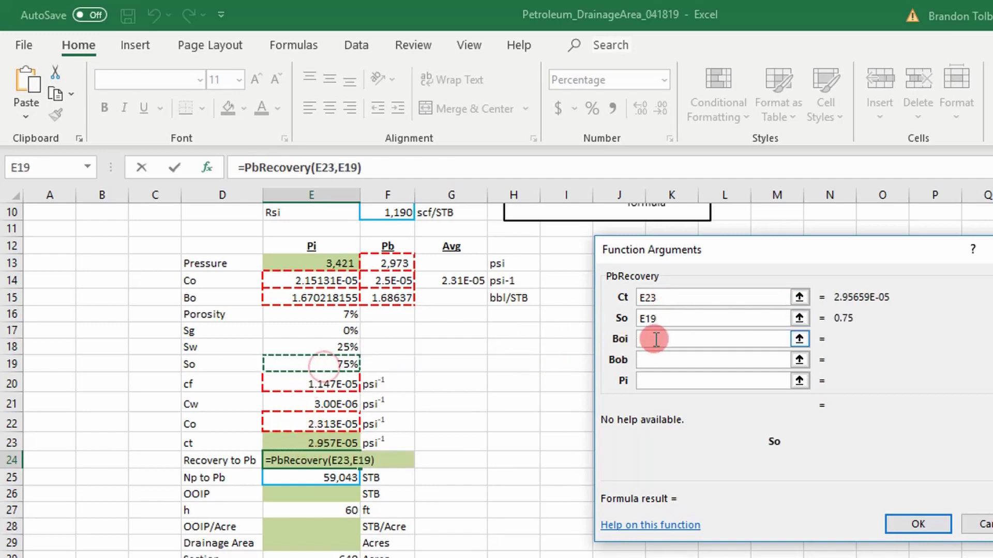
left_click(280, 296)
Step: Set Bob to F15, Pi to E13 and Pb to F13, giving 1.7% recovery
left_click(670, 362)
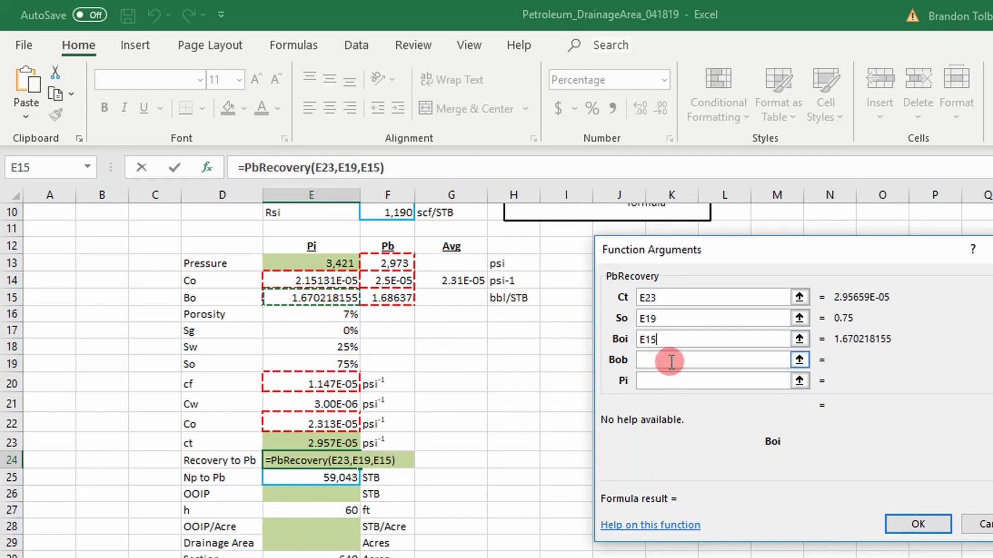
left_click(398, 299)
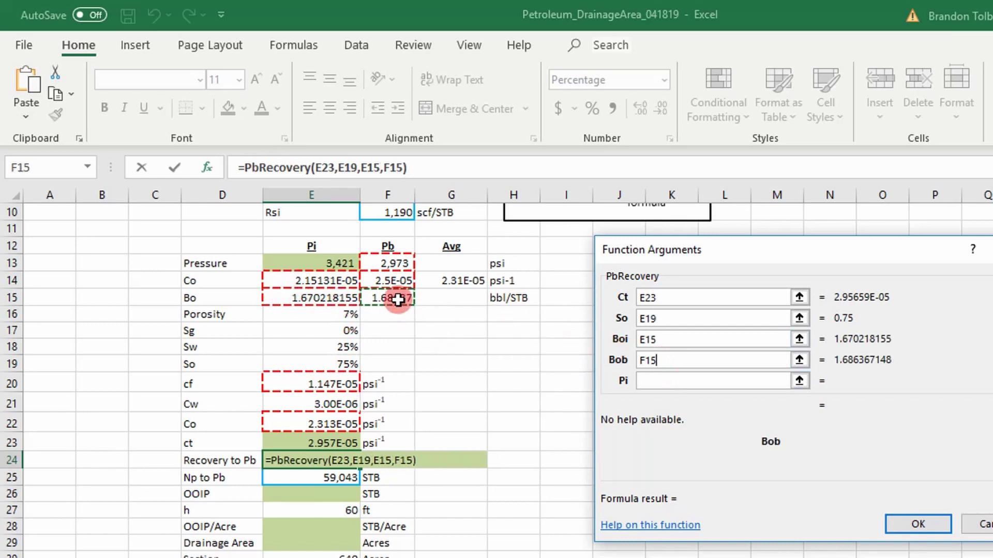
left_click(669, 370)
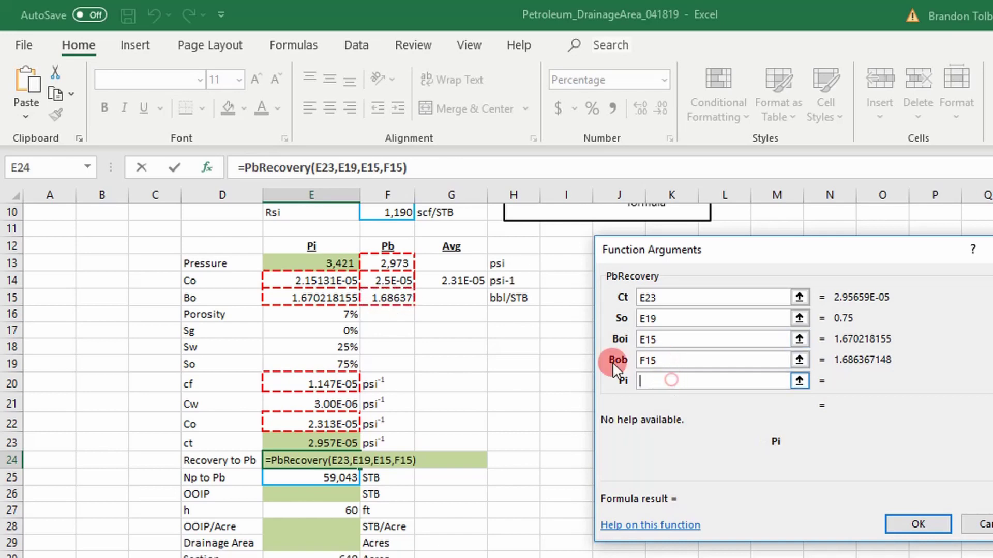
left_click(324, 265)
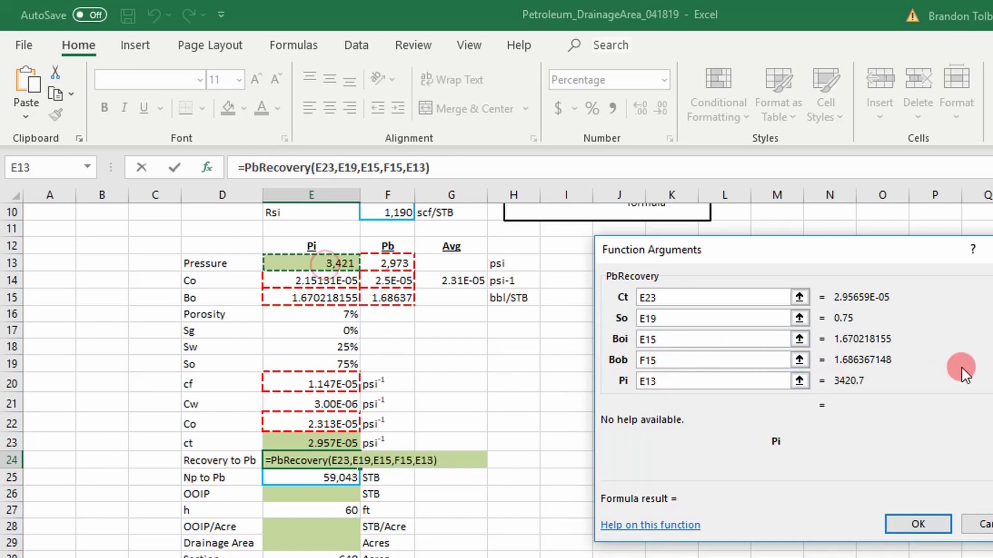
key("Tab")
left_click(675, 382)
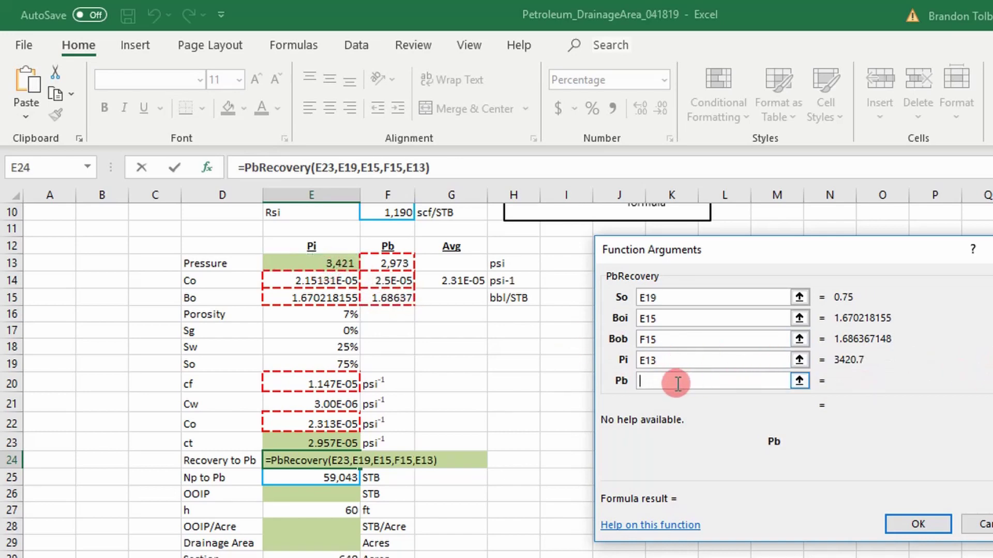
left_click(388, 265)
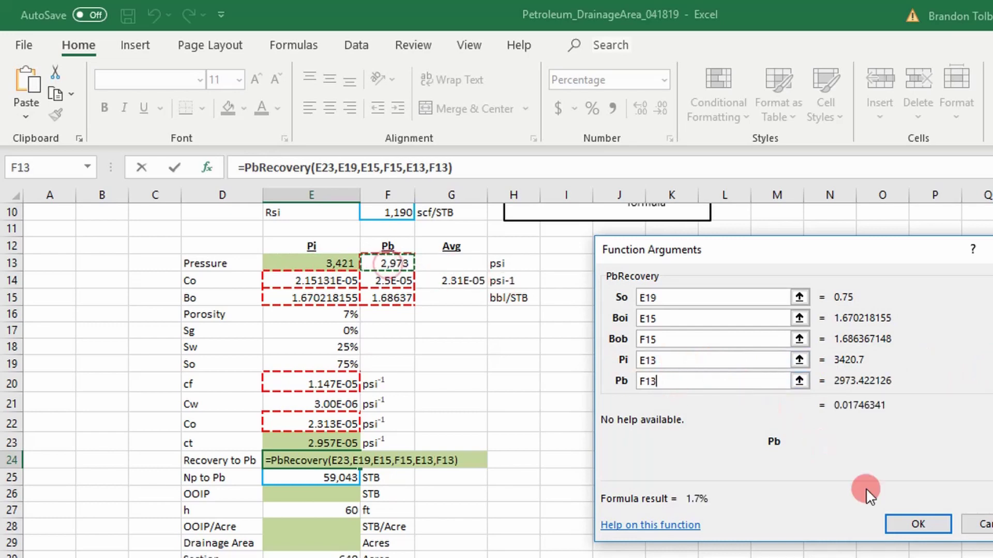
left_click(911, 524)
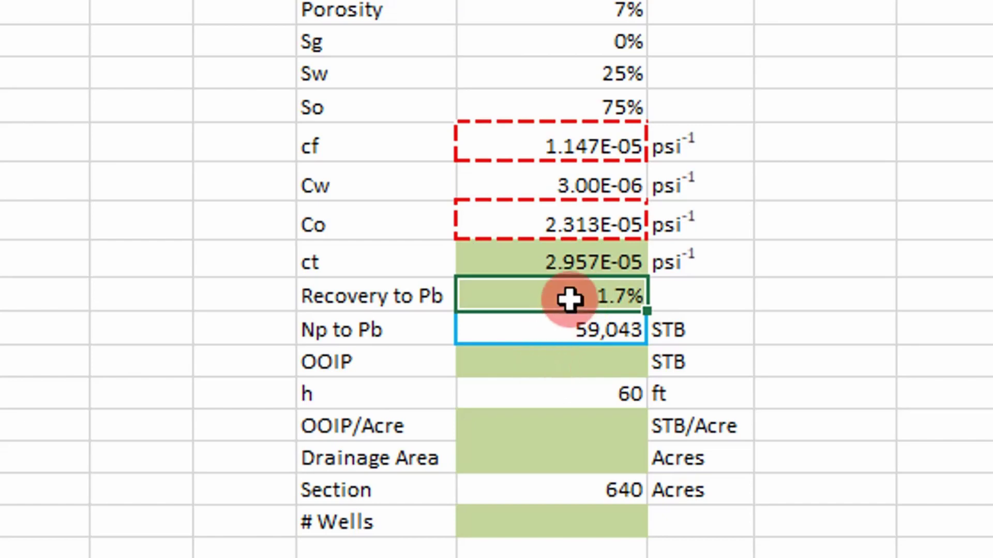
left_click(528, 369)
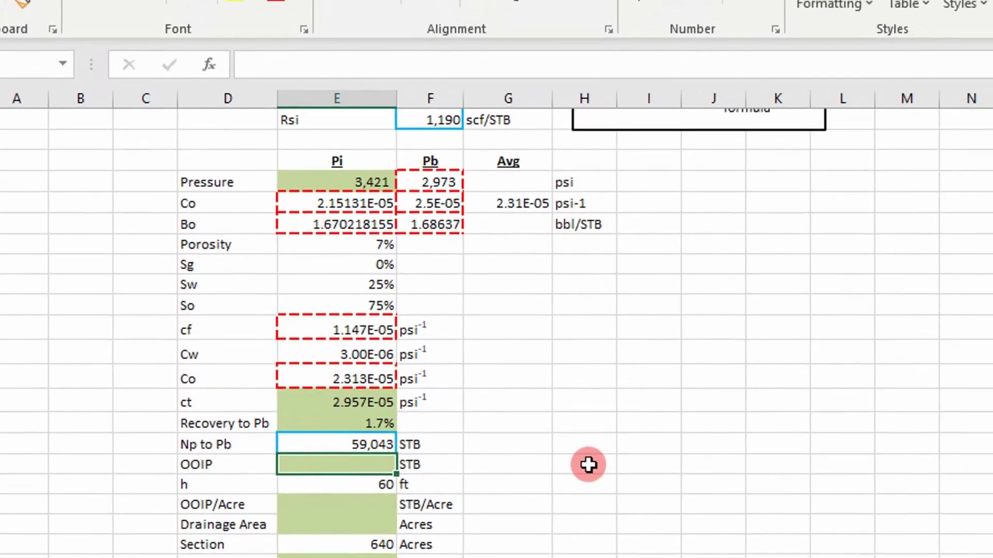
Step: Enter =E25/E24 in E26 so OOIP shows 3,380,955 STB
type("=")
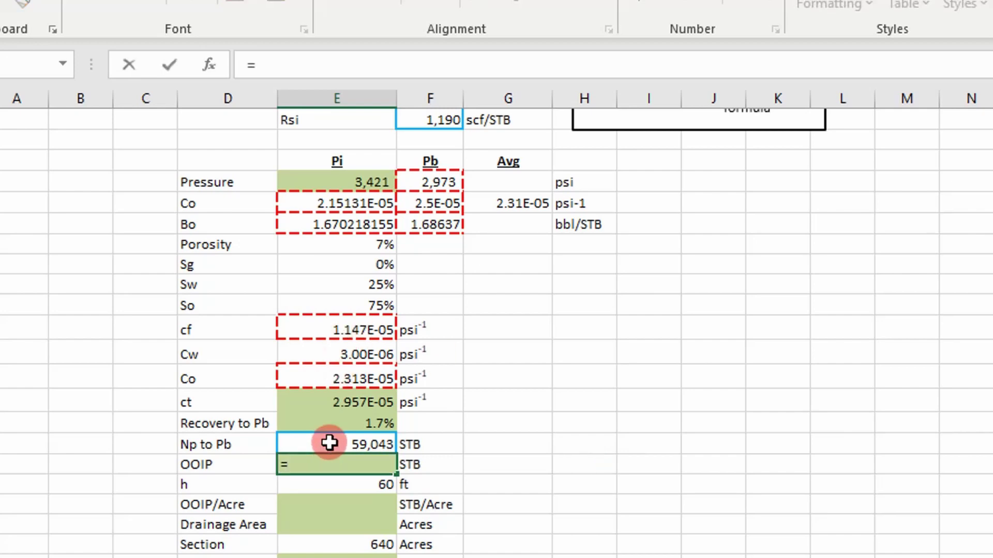
left_click(329, 442)
type("/")
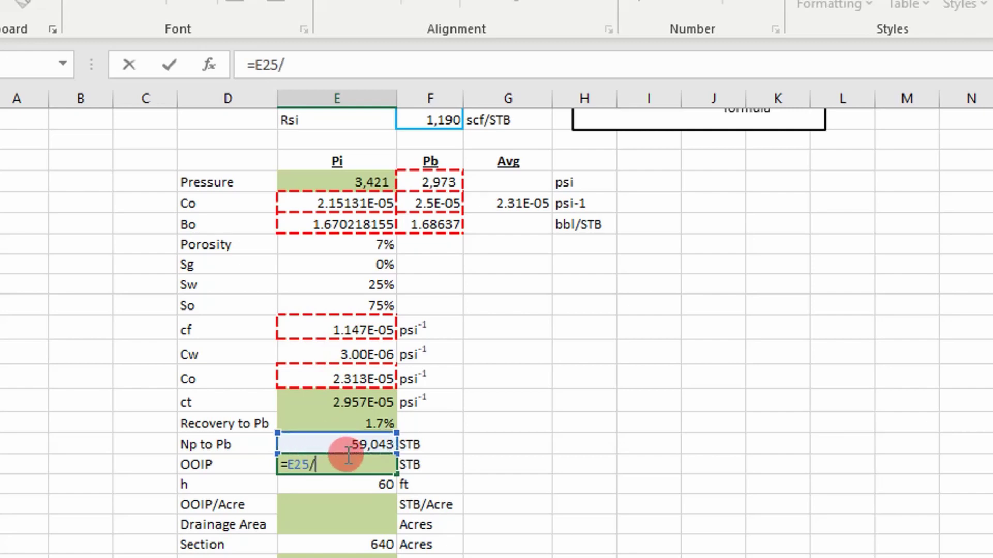
left_click(339, 417)
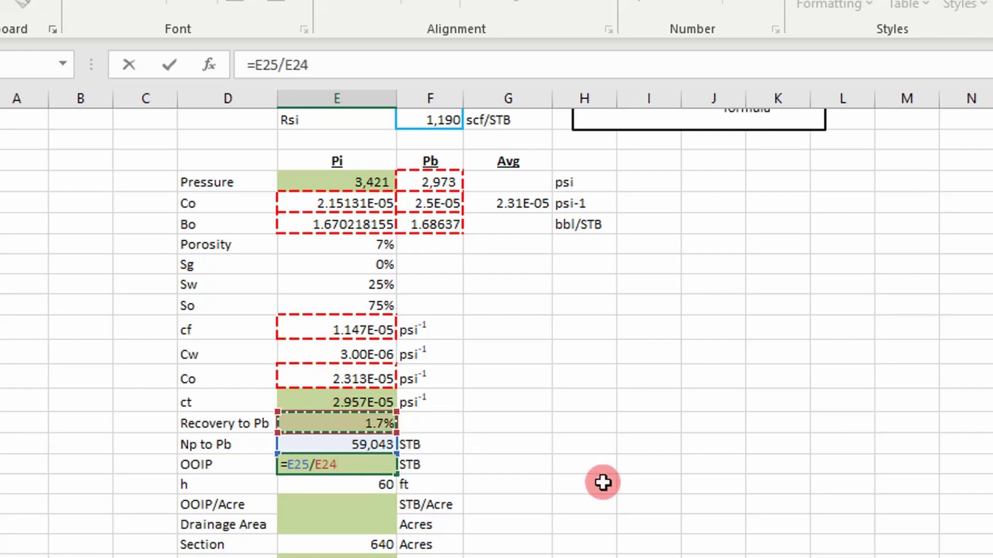
key("Return")
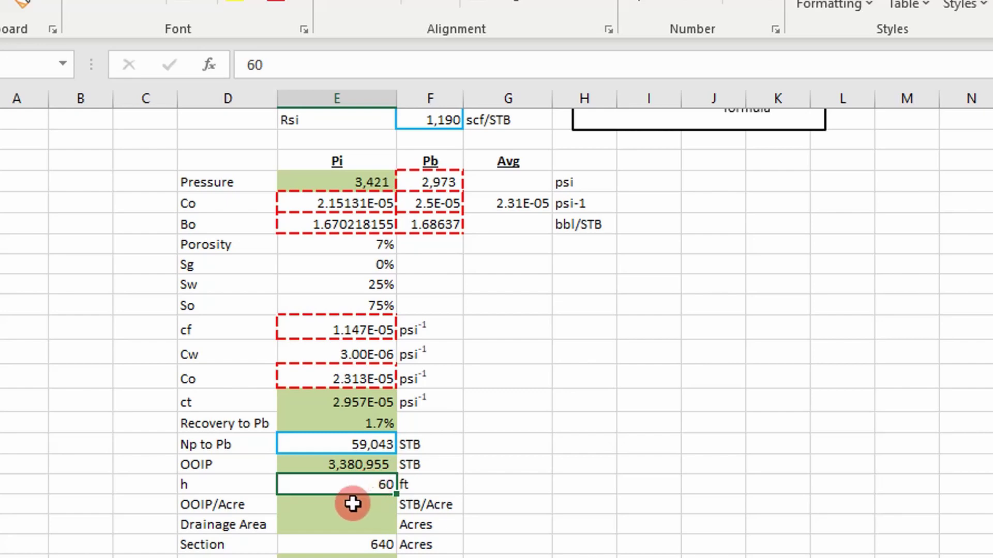
left_click(335, 502)
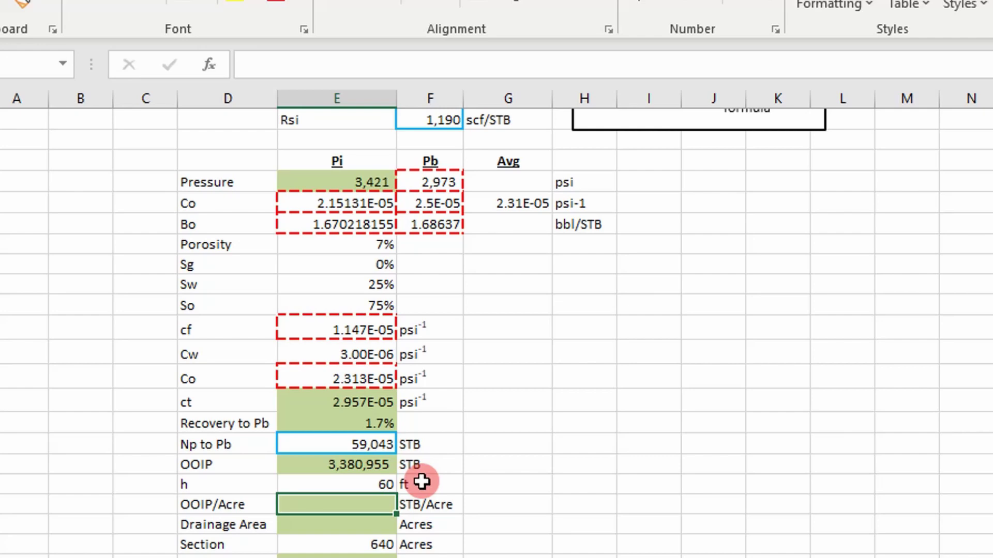
Step: Enter =OOIPPerAcre(E27,E16,E18,E15) in E28, giving 14,631 STB/Acre
type("=")
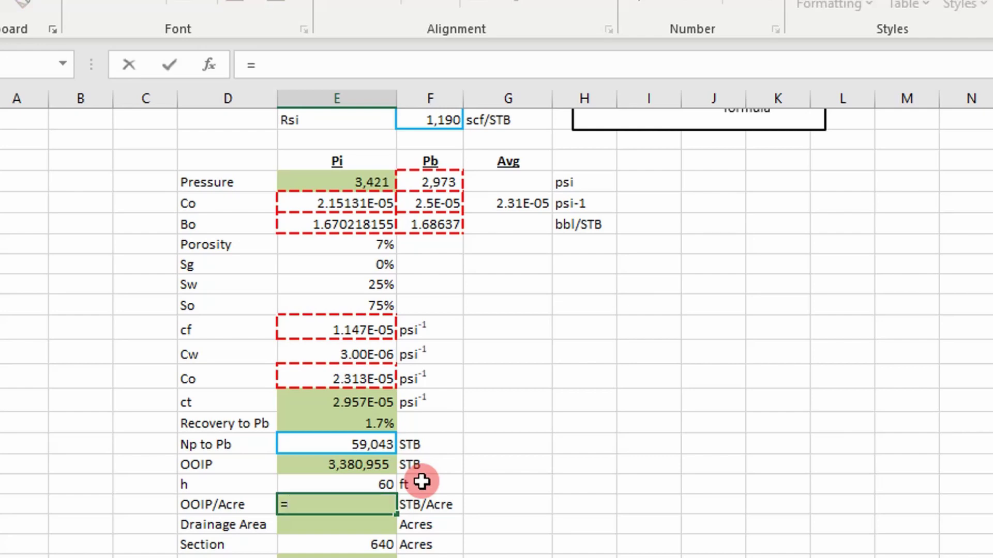
type("oo")
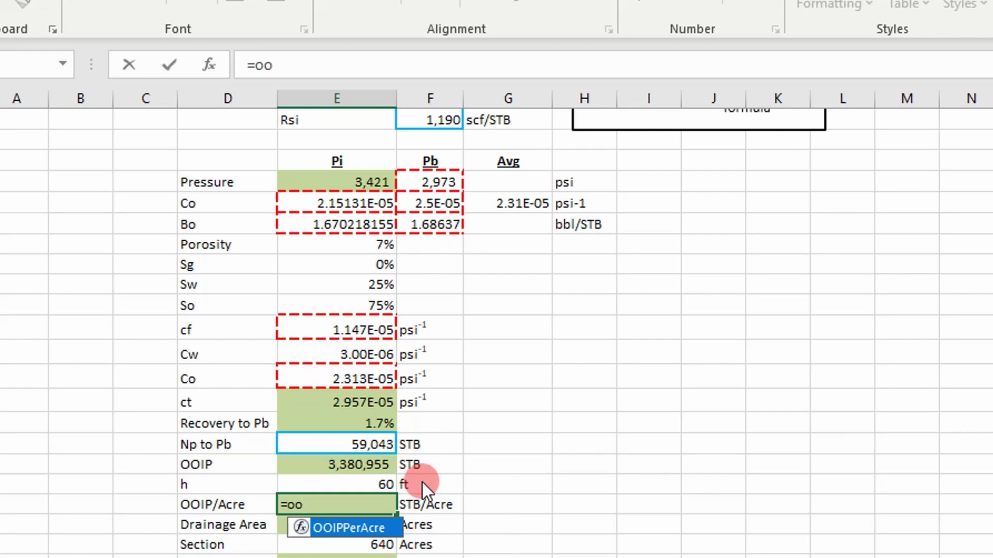
key("Tab")
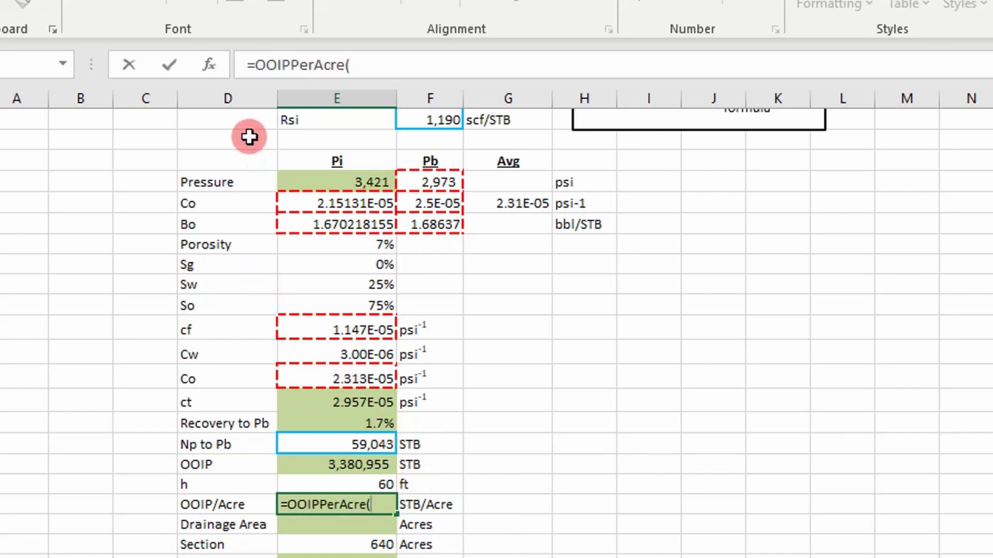
left_click(210, 64)
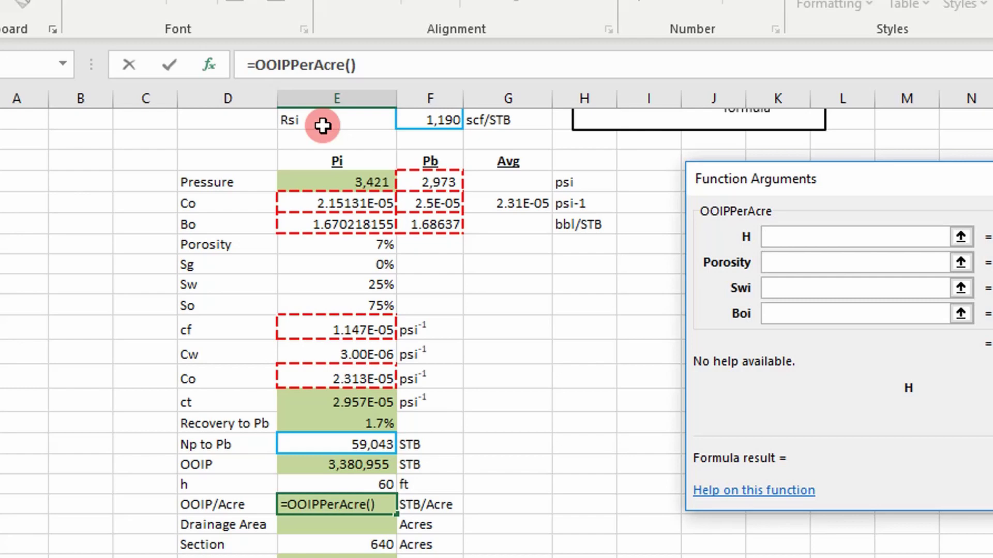
left_click(780, 236)
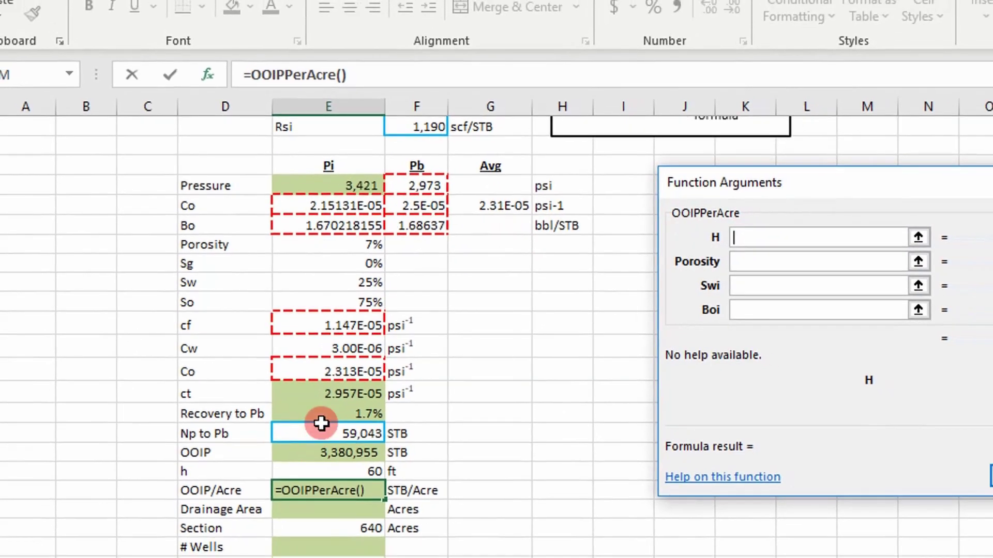
left_click(339, 471)
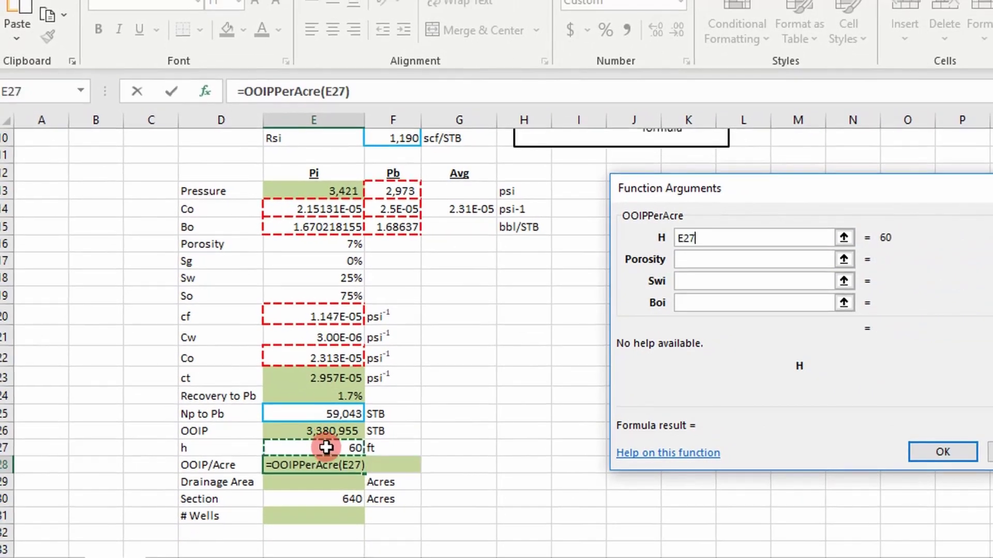
left_click(717, 263)
left_click(331, 247)
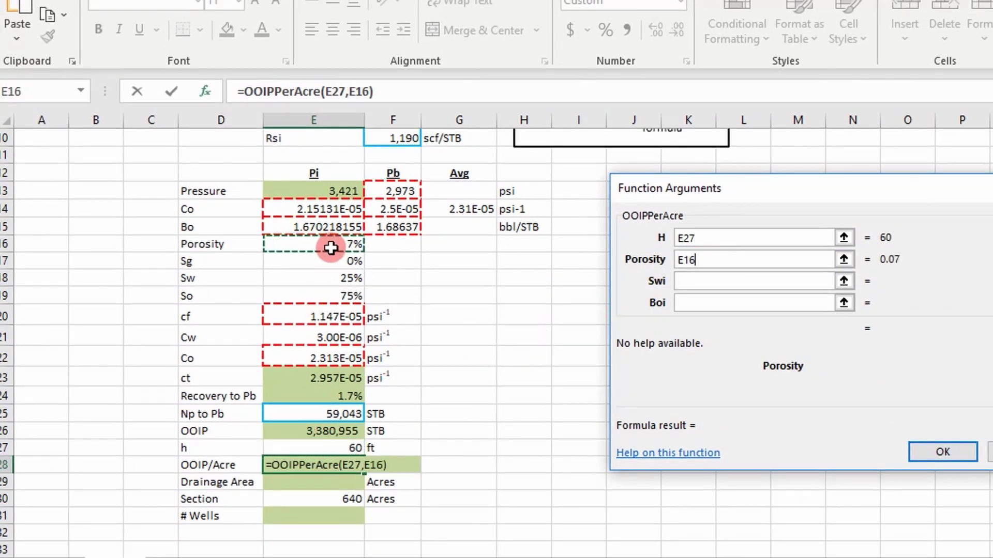
left_click(683, 280)
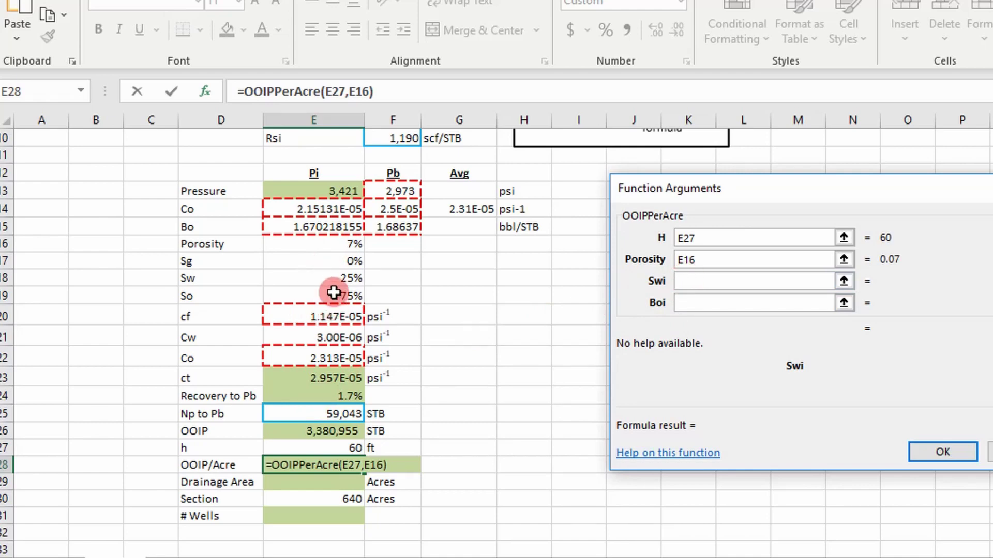
left_click(333, 279)
left_click(694, 302)
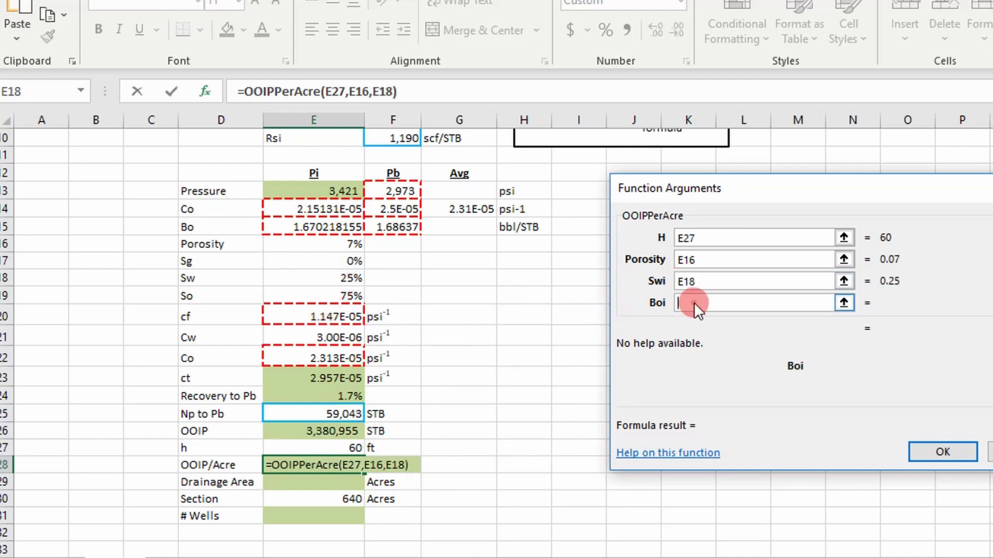
left_click(323, 231)
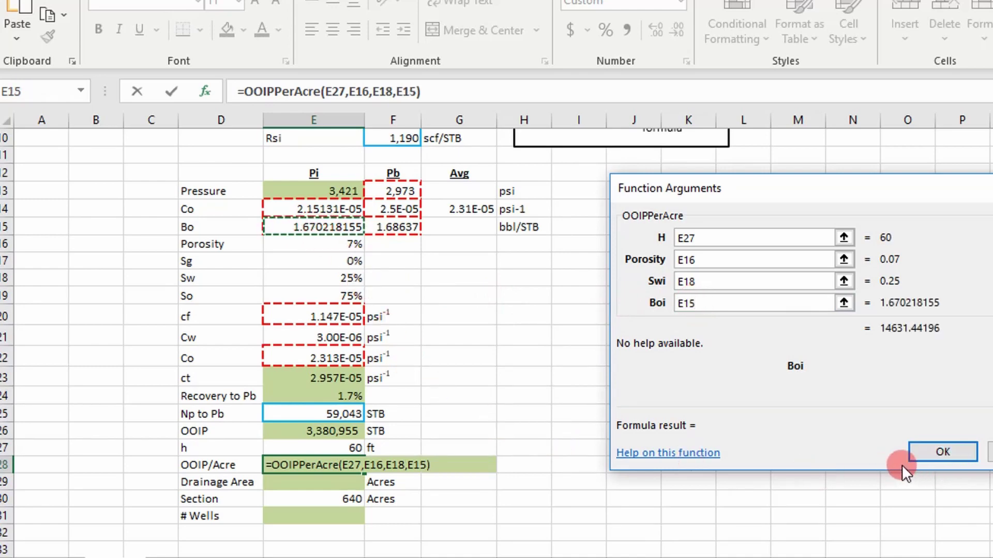
left_click(939, 450)
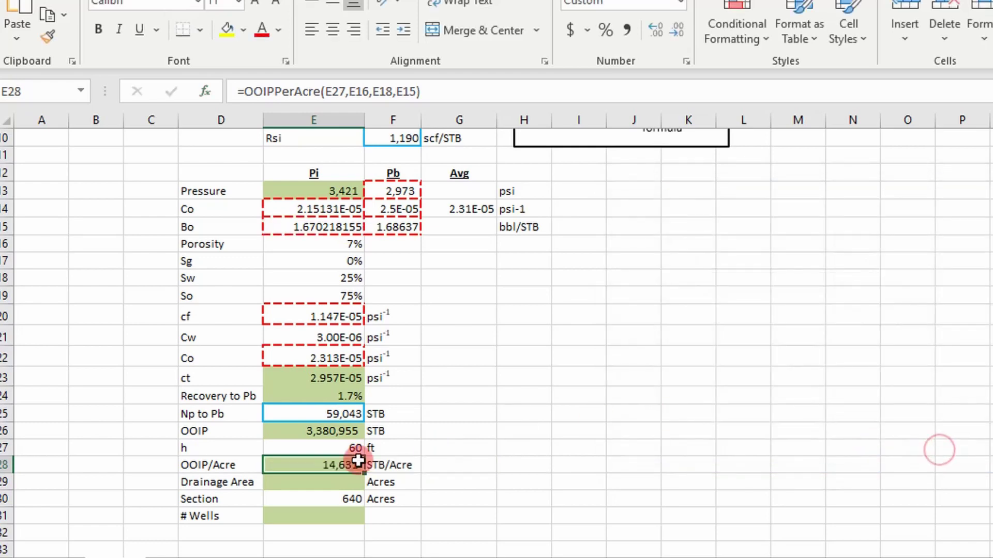
Step: Review the OOIP and OOIP/Acre formulas, ending on the Drainage Area cell E29
scroll(375, 464, "down", 1)
scroll(290, 411, "down", 1)
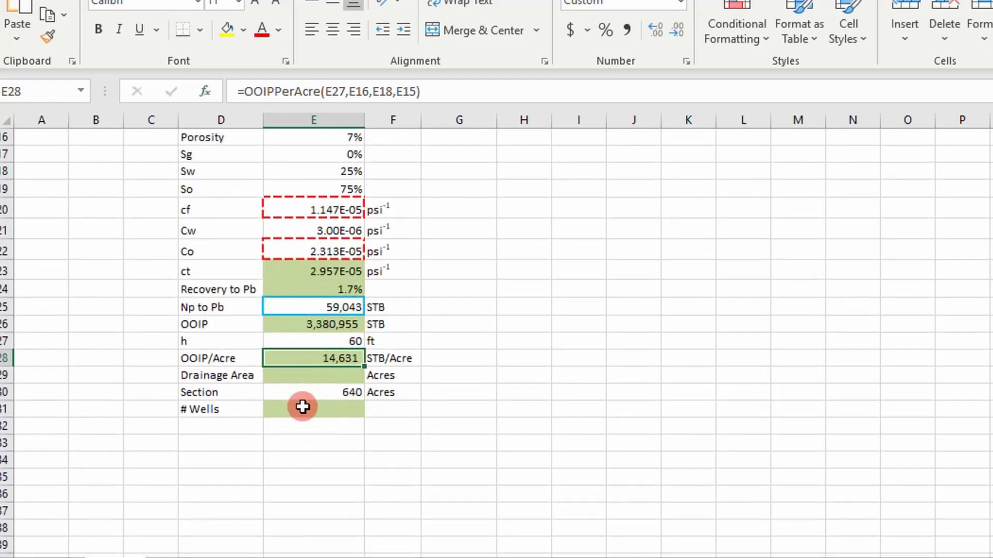
left_click(333, 374)
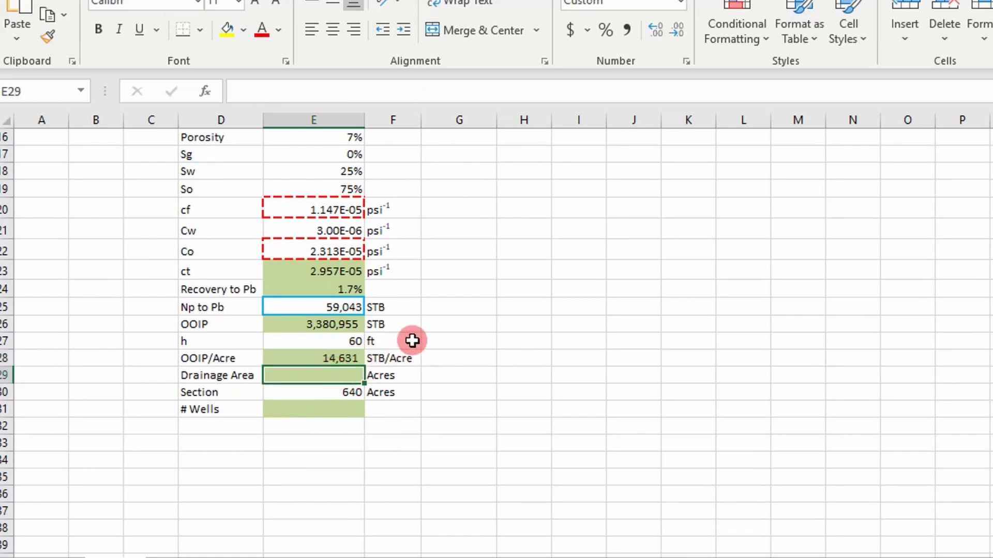
left_click(336, 328)
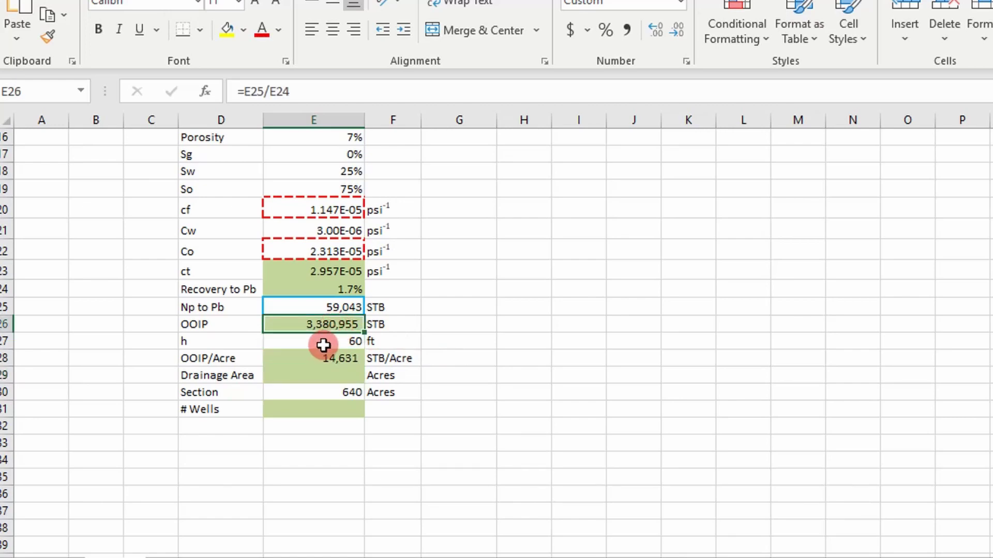
left_click(311, 359)
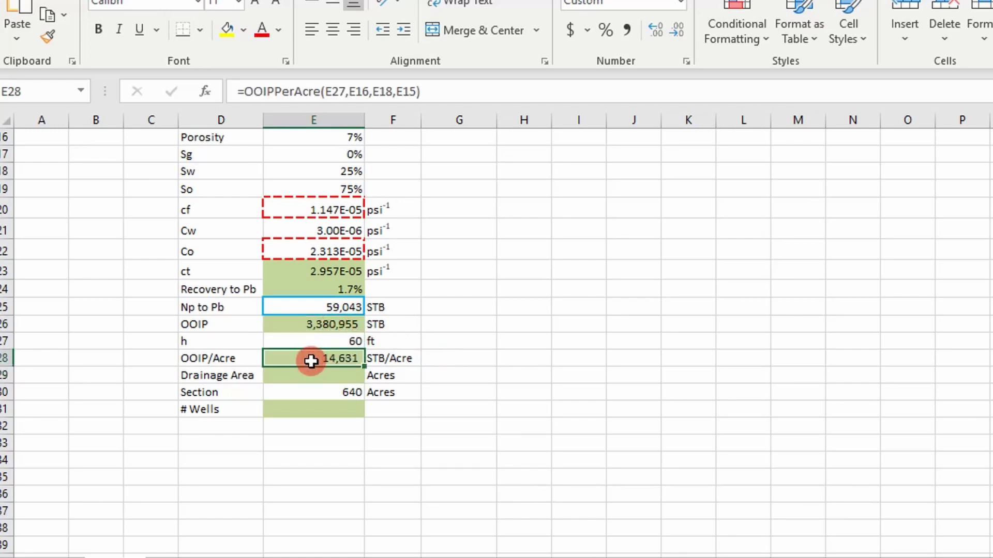
left_click(308, 376)
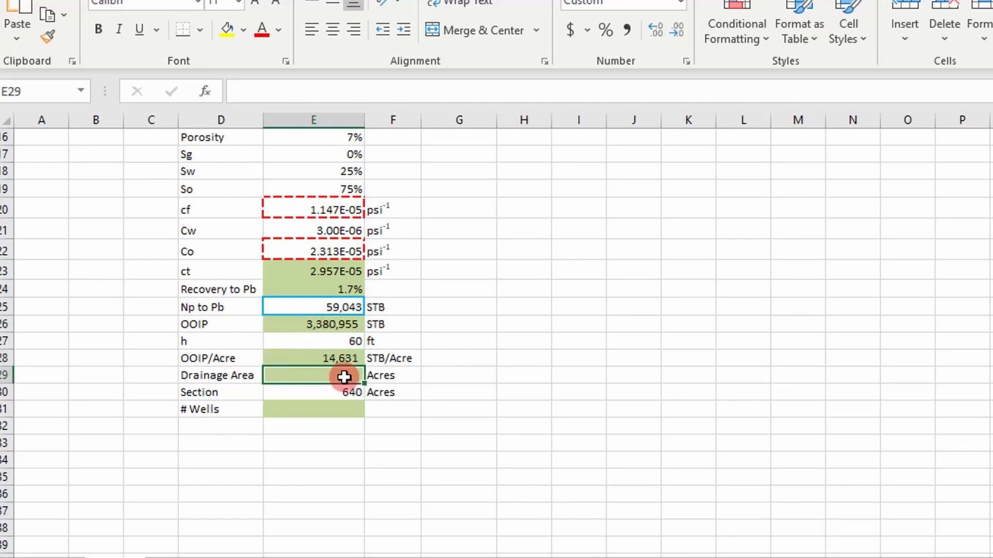
Step: Enter =E26/E28 in E29 so Drainage Area reads 231 Acres
type("=")
key("Up")
key("Up")
key("Up")
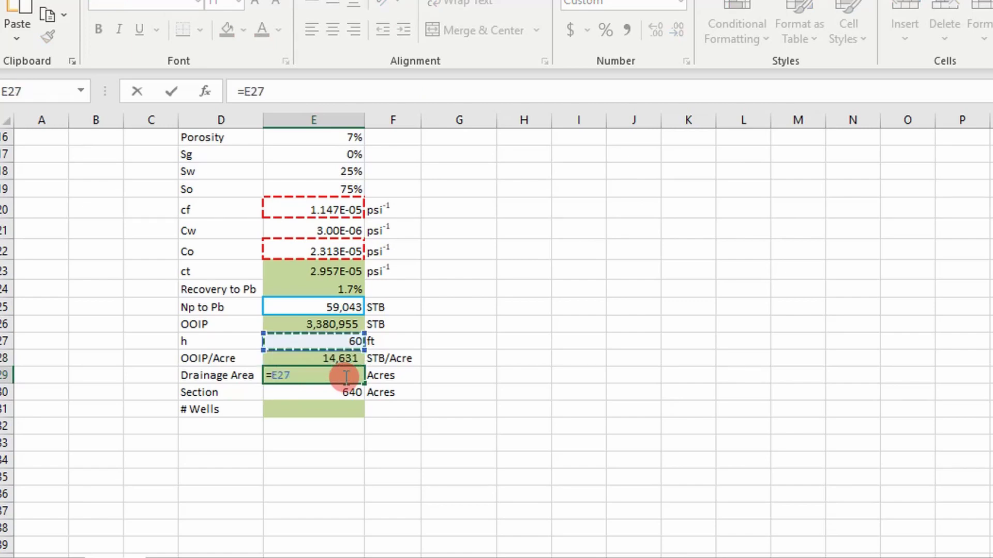
type("/")
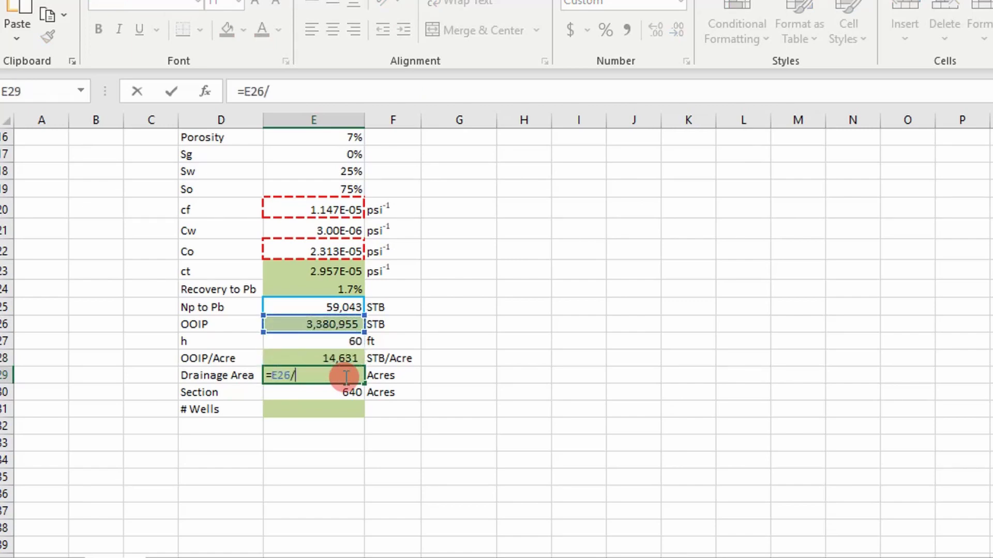
key("Up")
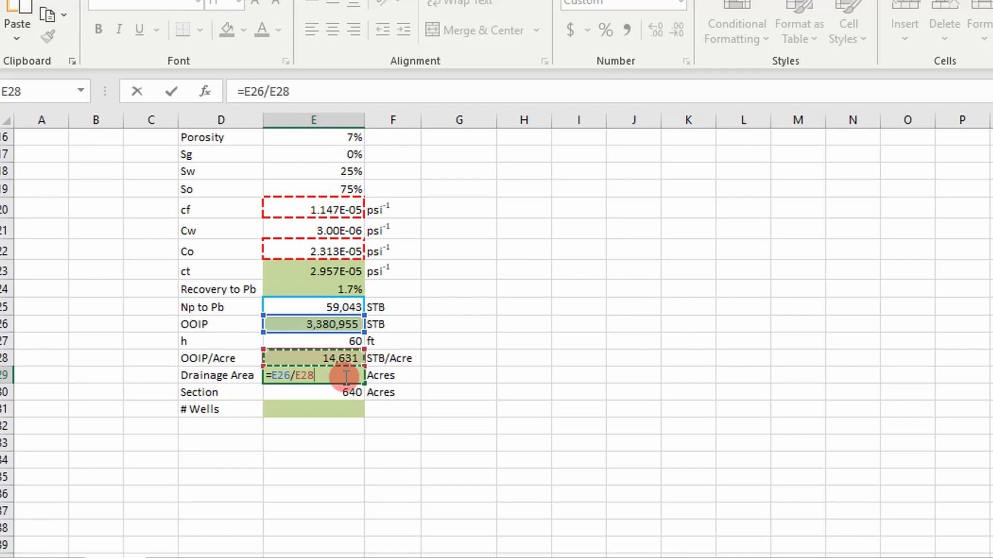
key("Down")
key("Up")
key("Return")
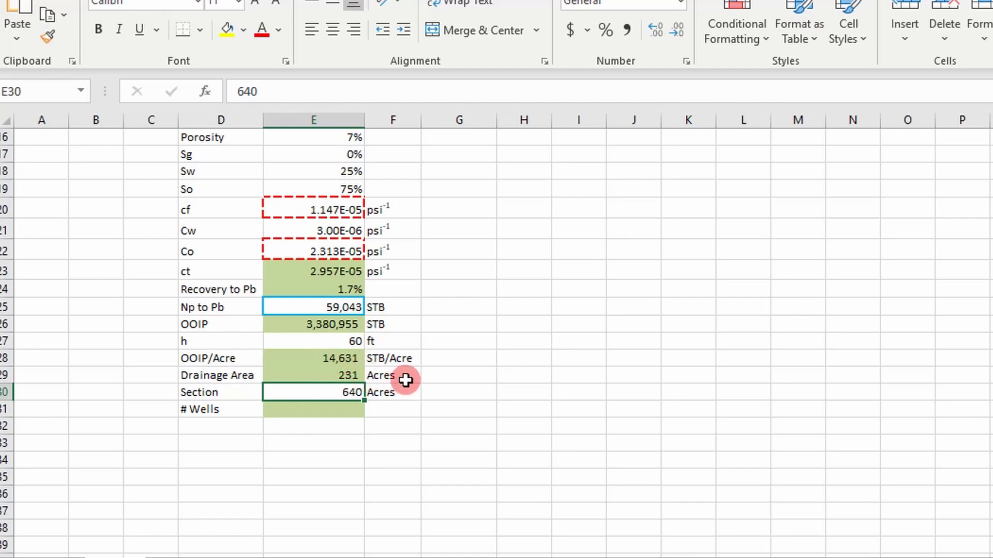
Step: Check the drainage area formula and the 640-acre Section value in E30
left_click(350, 374)
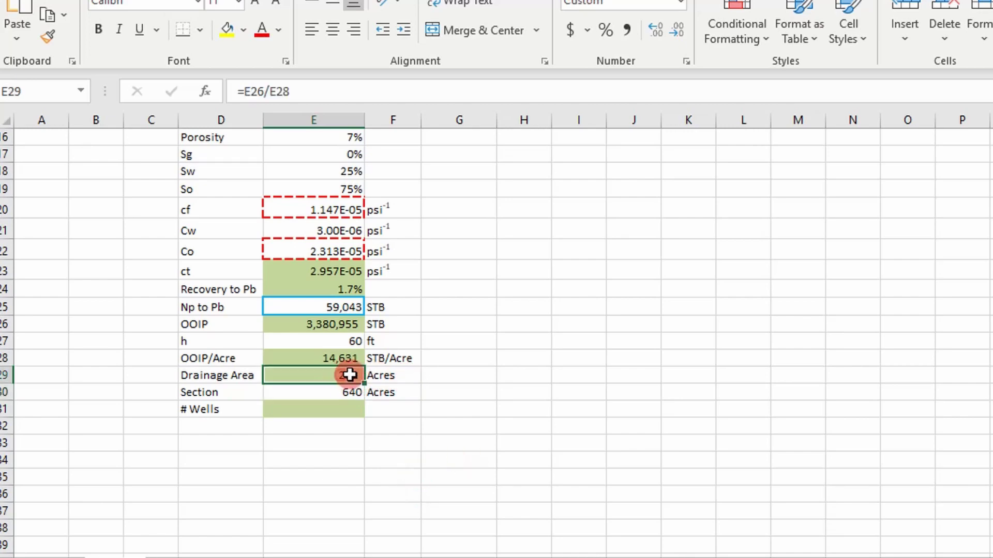
scroll(311, 259, "up", 3)
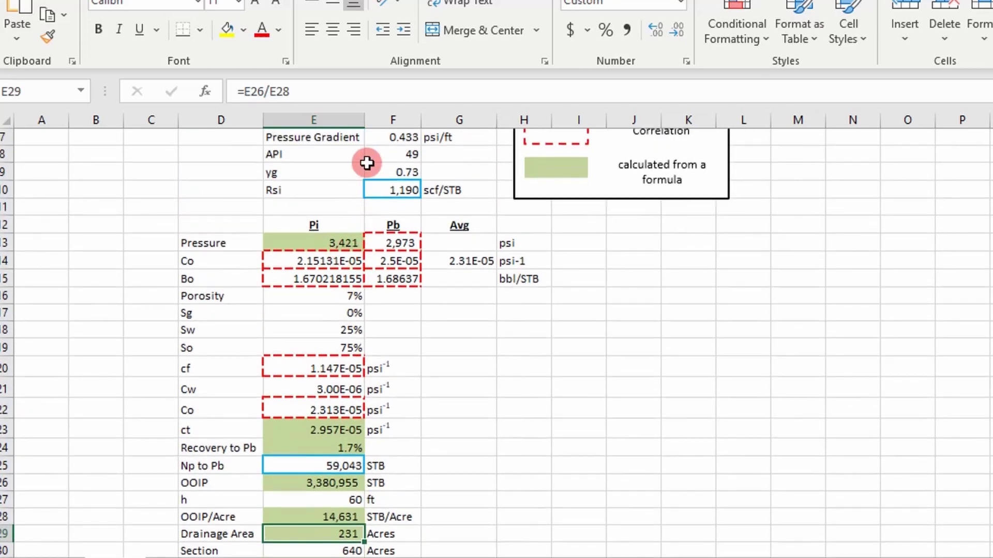
scroll(366, 163, "up", 2)
scroll(377, 194, "down", 4)
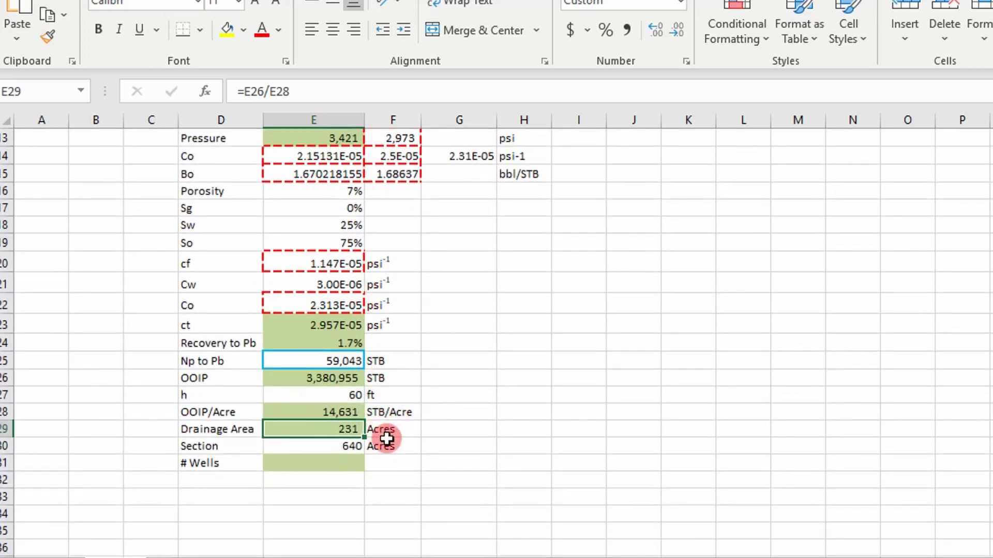
left_click(293, 446)
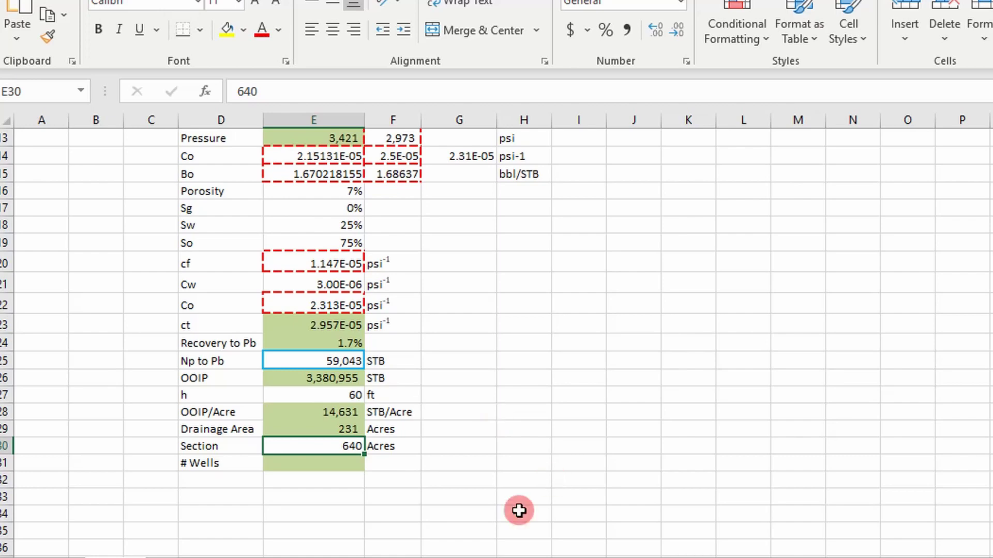
left_click(345, 460)
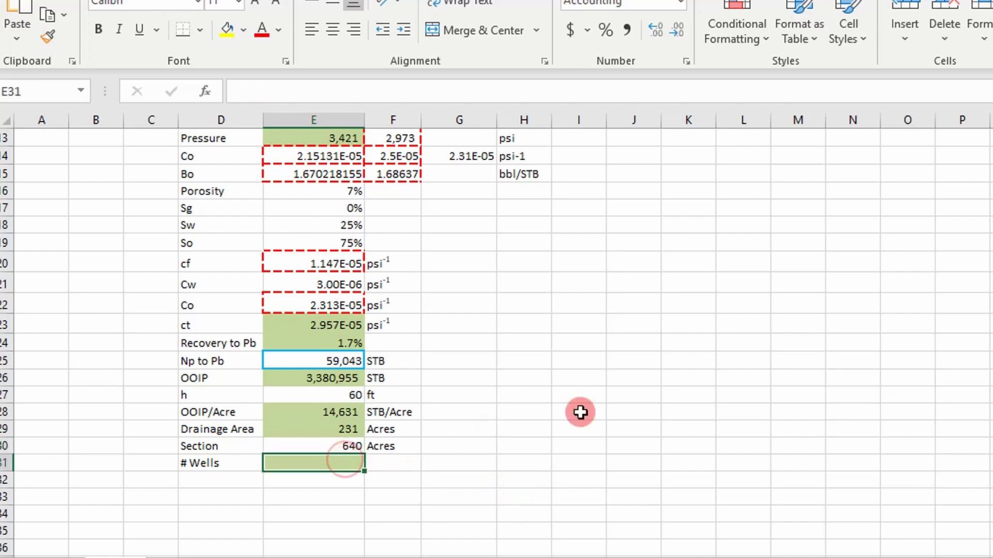
type("=")
key("Up")
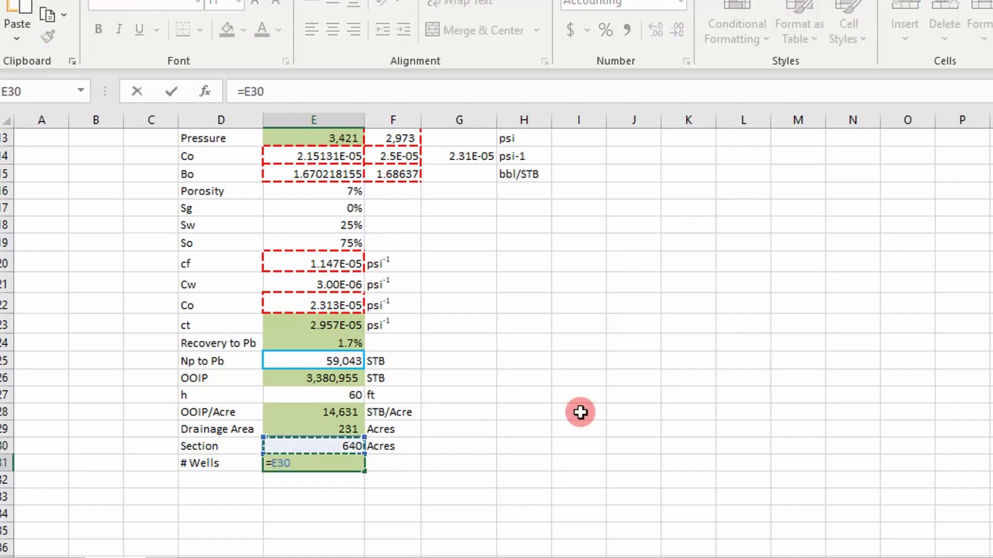
key("Up")
key("Up")
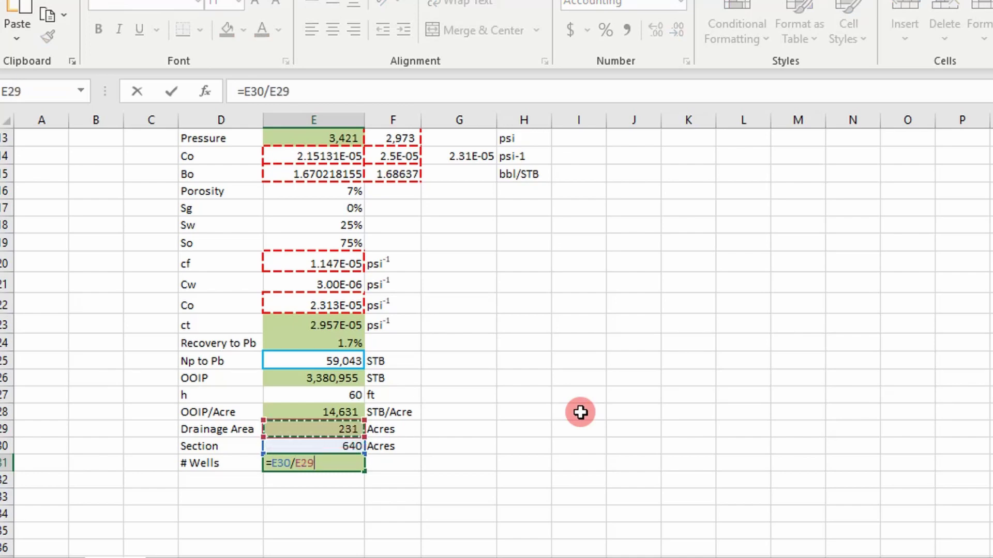
key("Return")
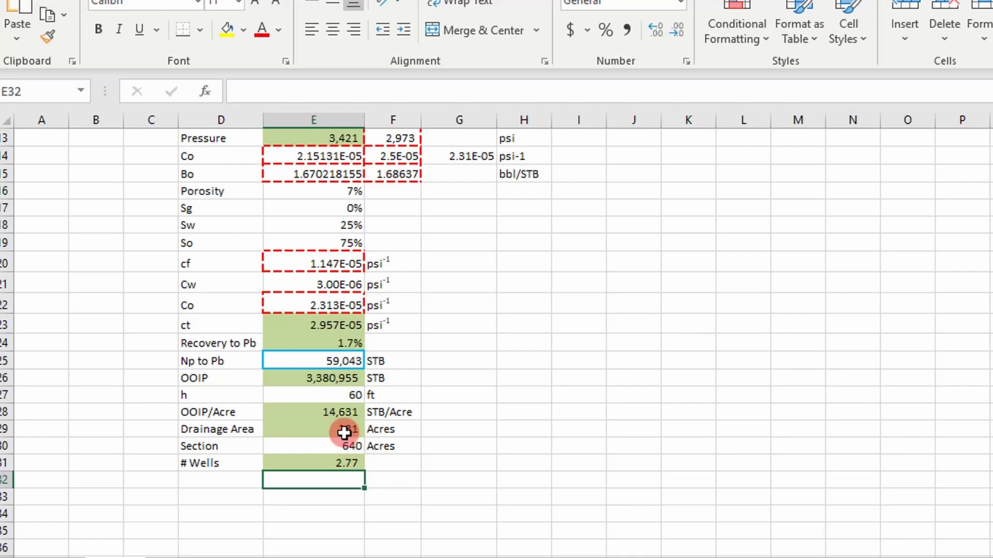
left_click(312, 447)
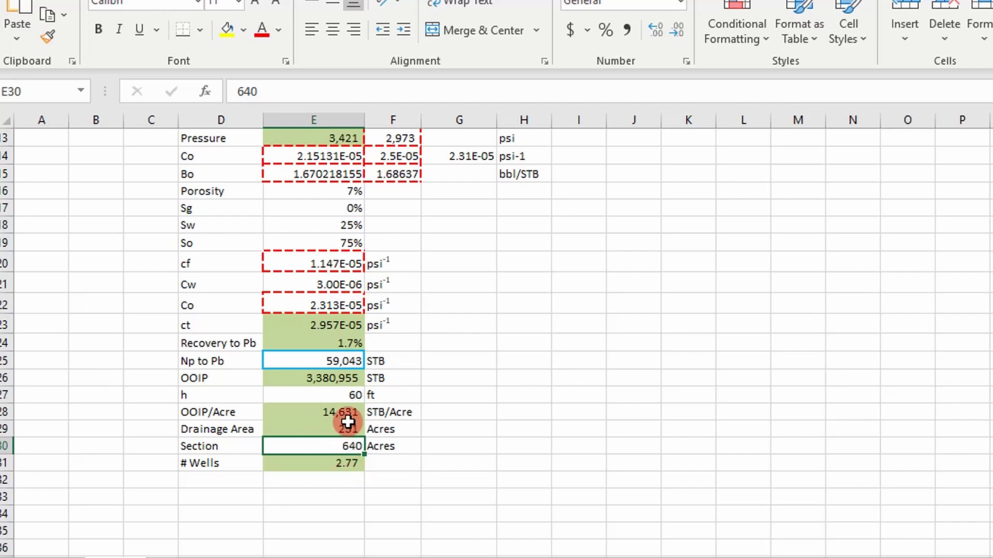
scroll(380, 331, "up", 3)
scroll(308, 275, "up", 1)
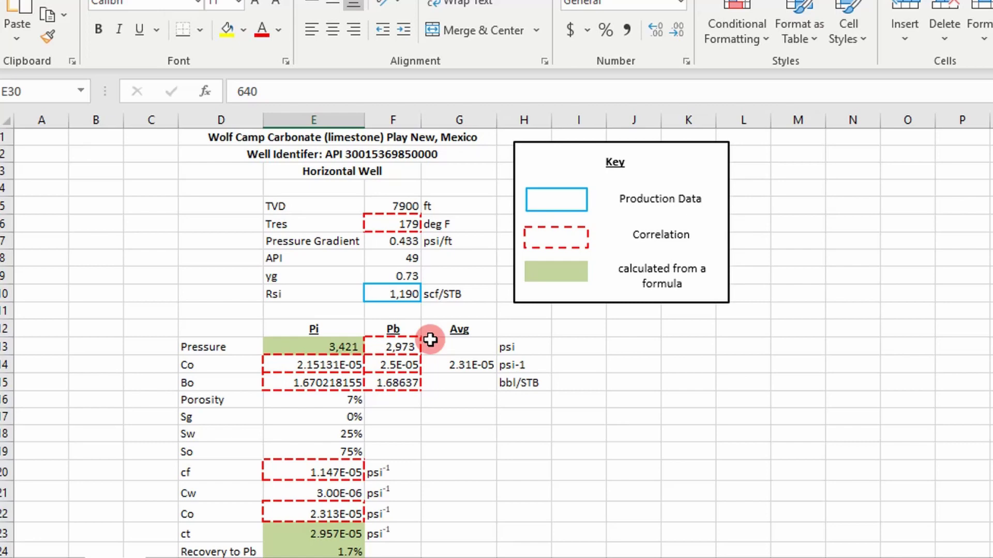
scroll(431, 340, "down", 3)
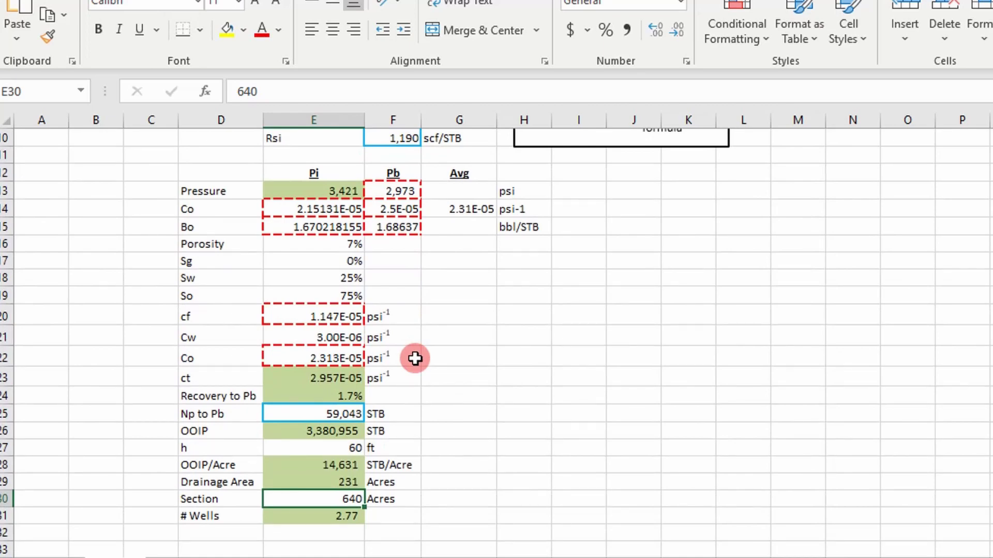
scroll(409, 361, "up", 2)
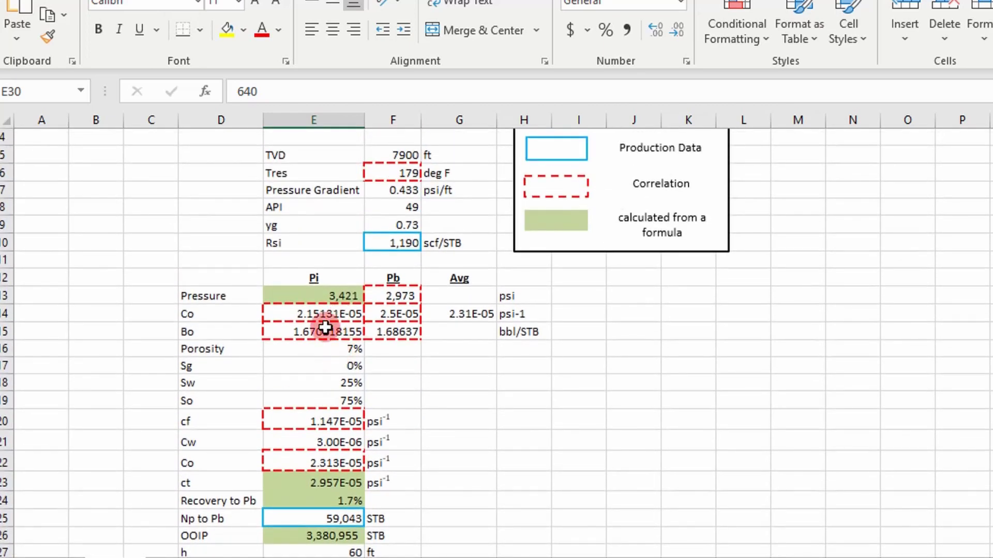
Step: Try an Rsi of 640 in F10 and check the # Wells and Drainage Area formulas
left_click(309, 332)
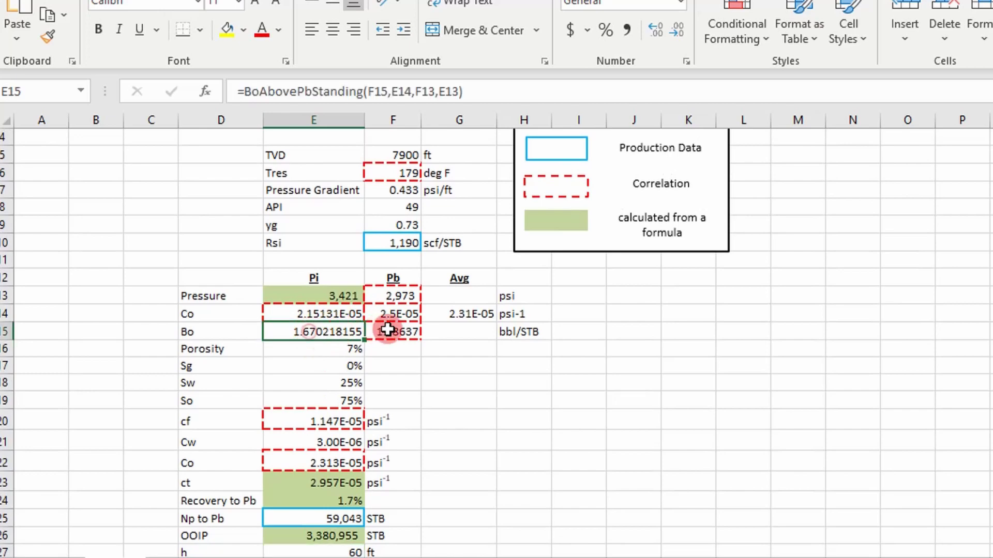
left_click(418, 241)
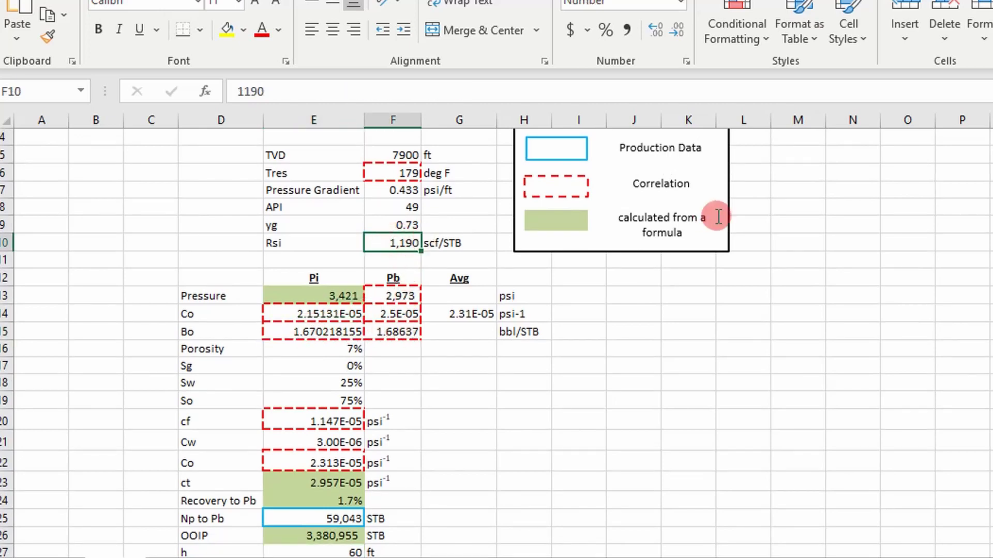
type("64")
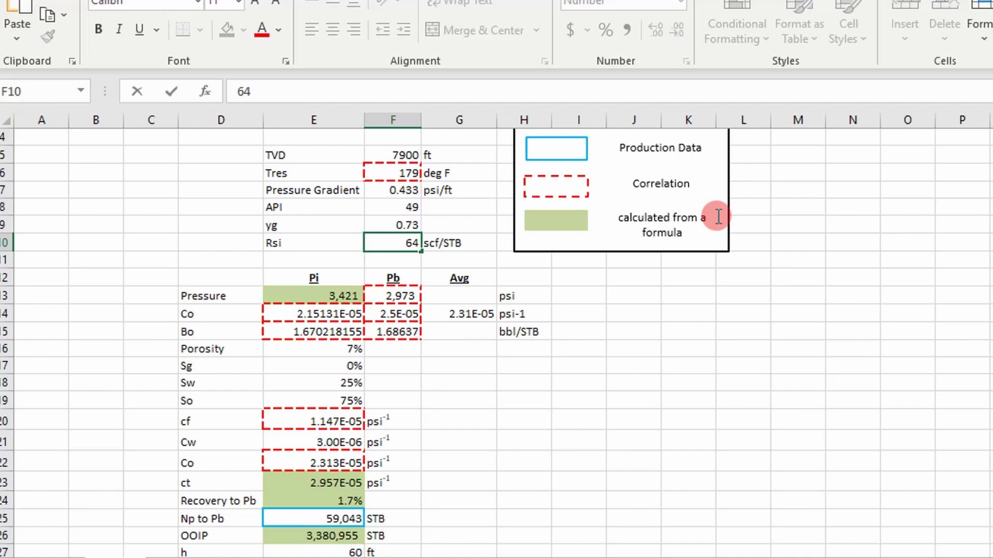
type("0")
key("Return")
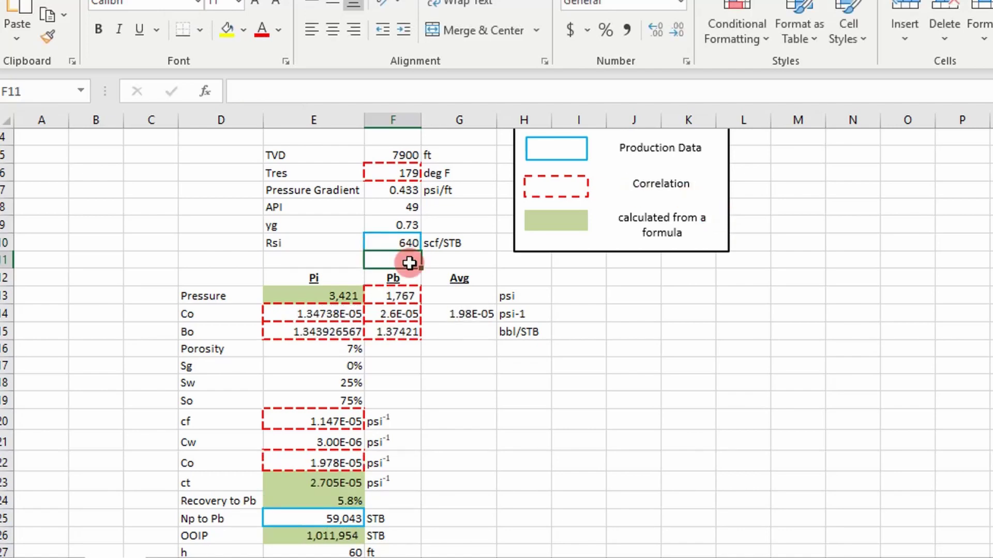
scroll(387, 323, "down", 1)
scroll(341, 279, "down", 2)
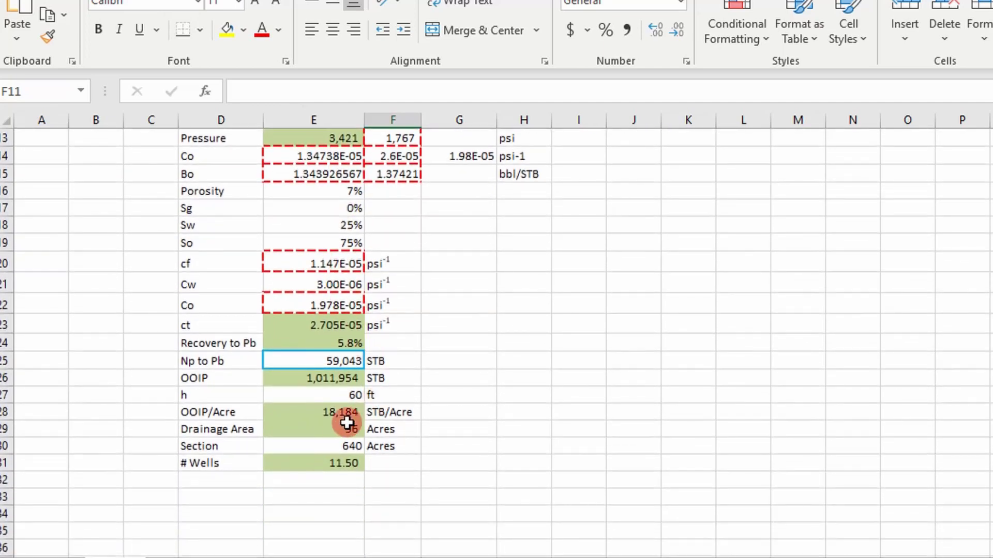
left_click(329, 463)
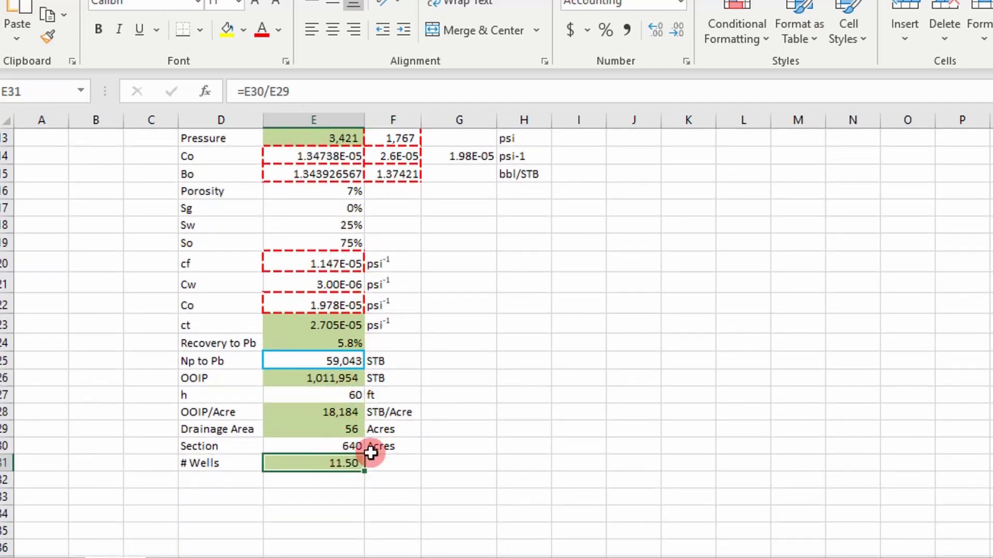
scroll(347, 445, "up", 4)
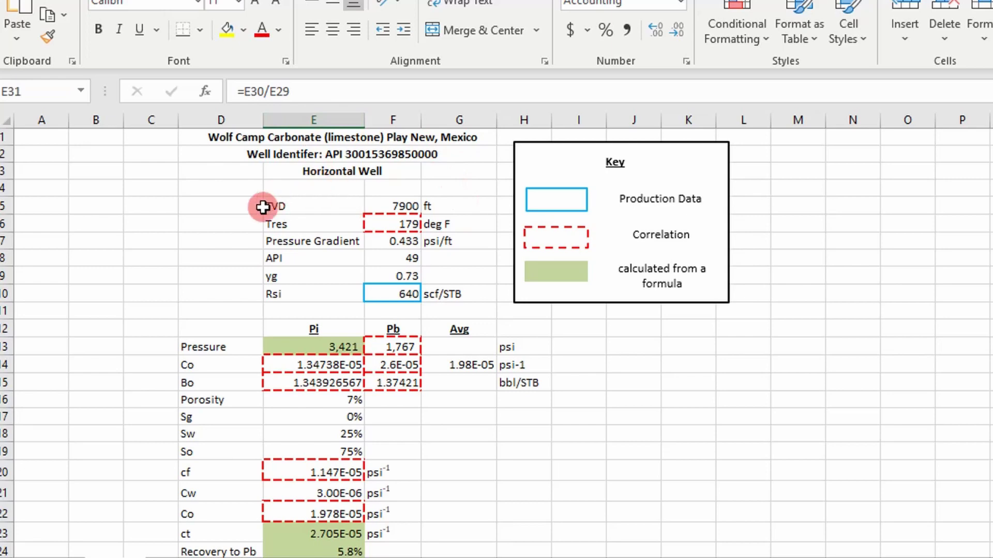
scroll(272, 249, "down", 2)
scroll(222, 491, "down", 1)
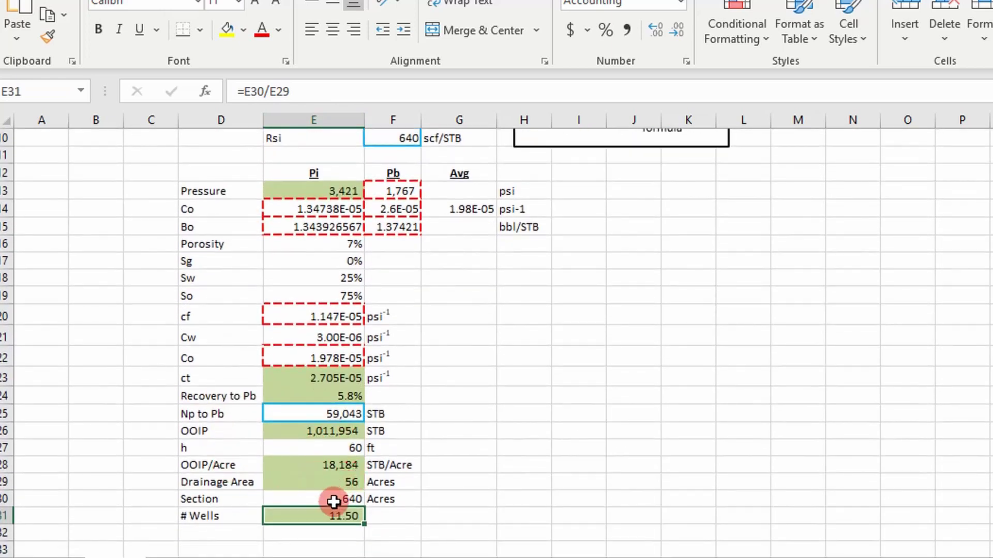
left_click(318, 481)
left_click_drag(406, 485, 197, 485)
scroll(369, 443, "up", 3)
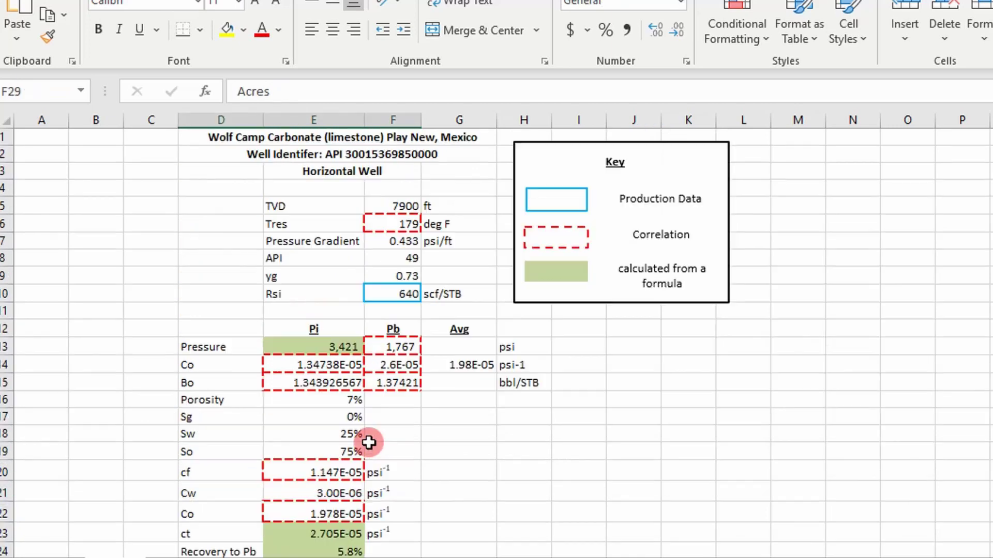
Step: Change Rsi to 1,180 so Pb becomes 2,952 psi and # Wells 2.90
left_click(379, 297)
type("1,180")
key("Return")
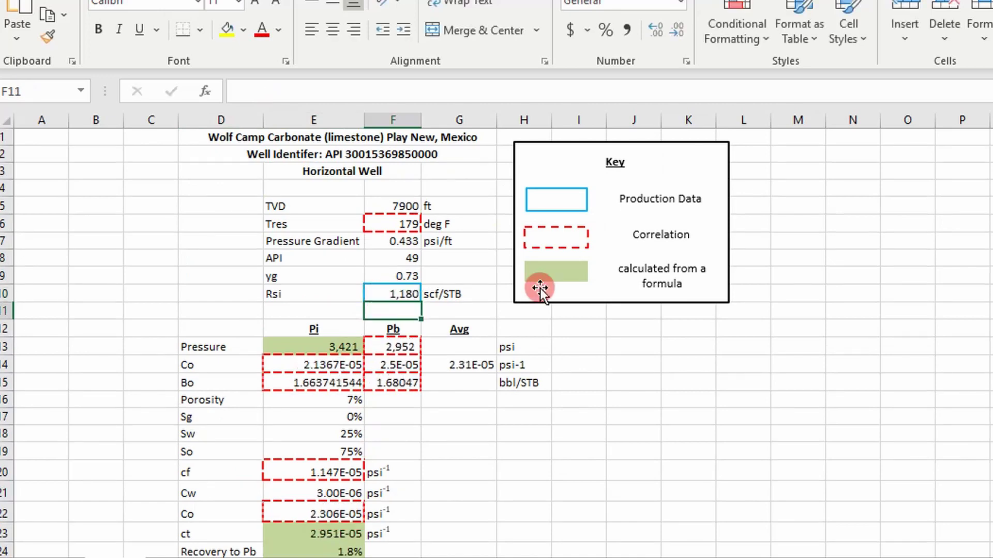
scroll(507, 310, "down", 3)
scroll(458, 365, "down", 1)
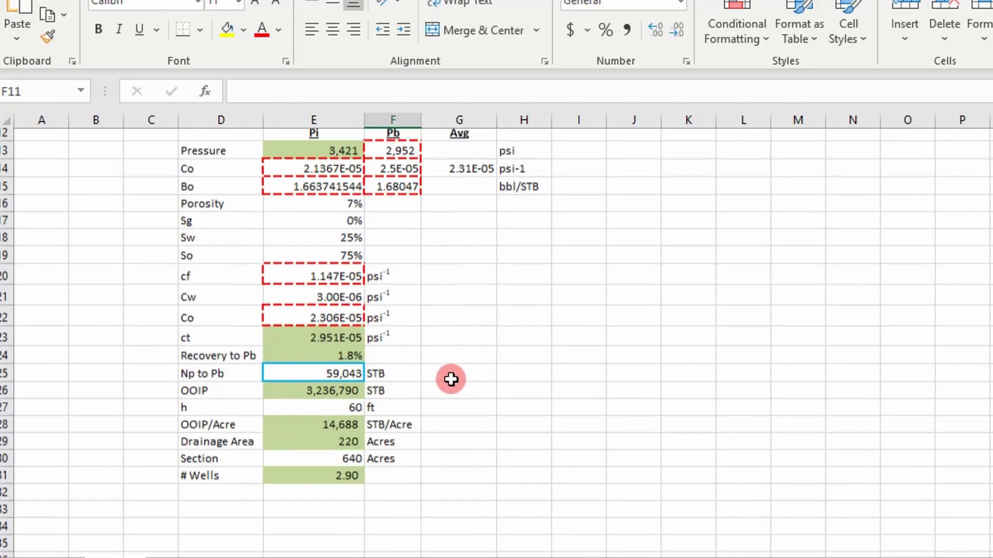
scroll(448, 401, "up", 3)
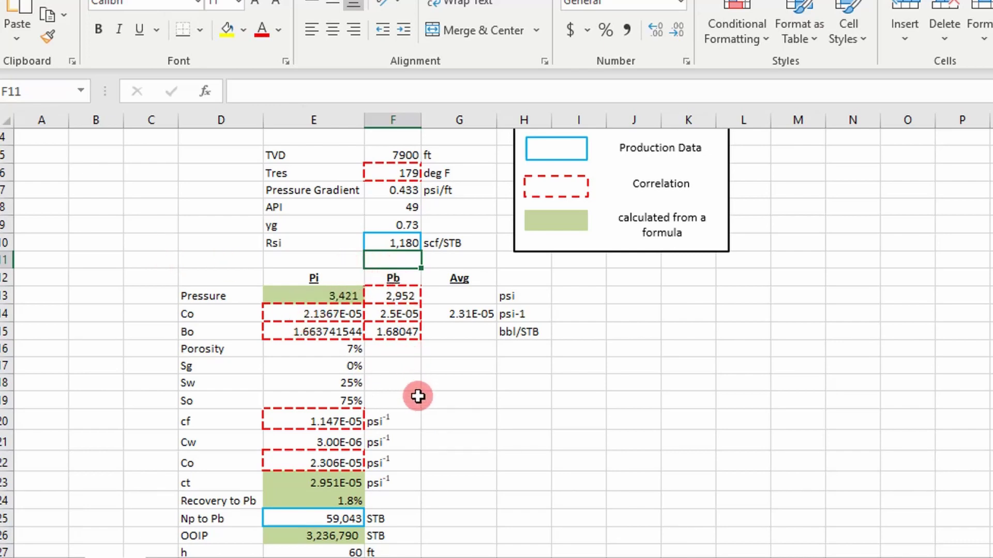
scroll(417, 393, "down", 3)
scroll(415, 400, "up", 3)
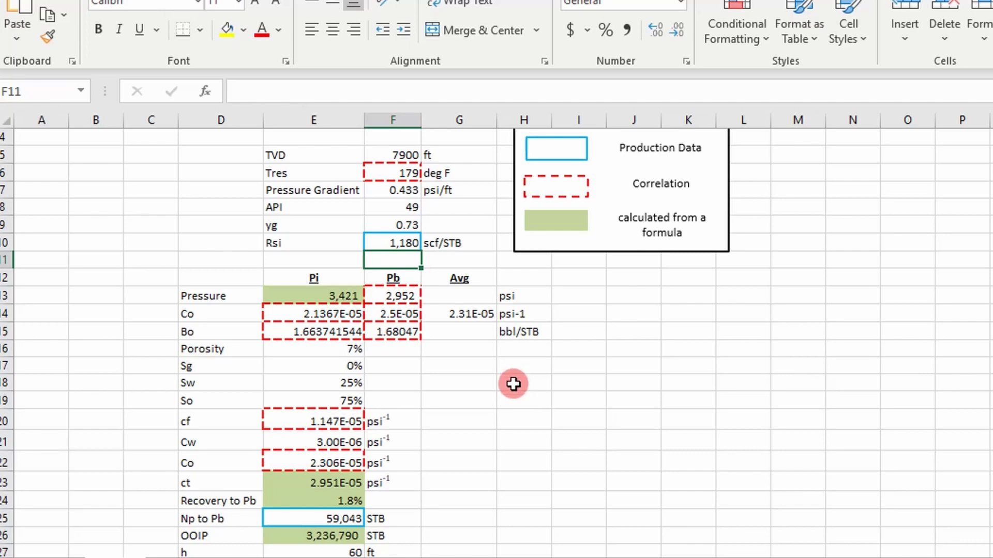
scroll(461, 324, "up", 1)
scroll(455, 315, "down", 2)
scroll(455, 314, "down", 1)
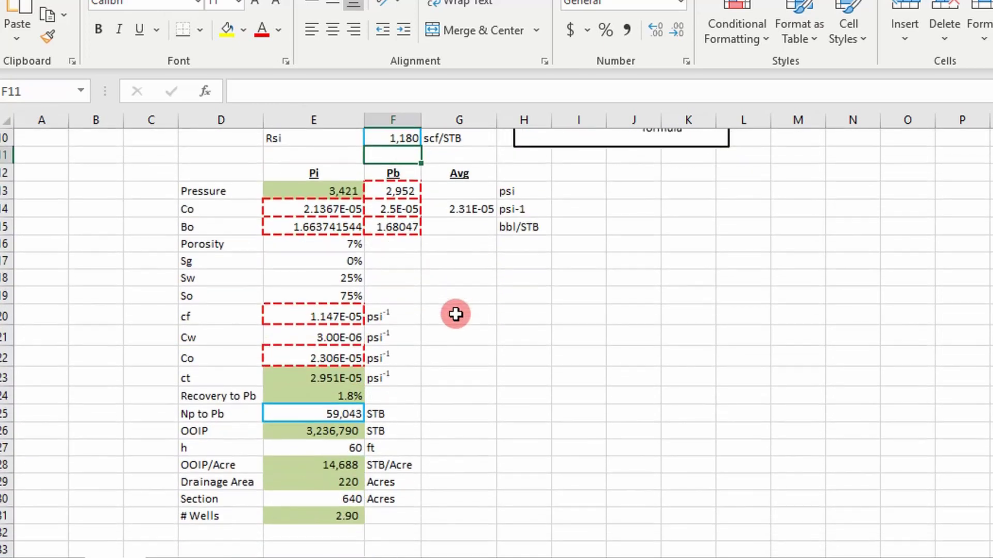
left_click(388, 515)
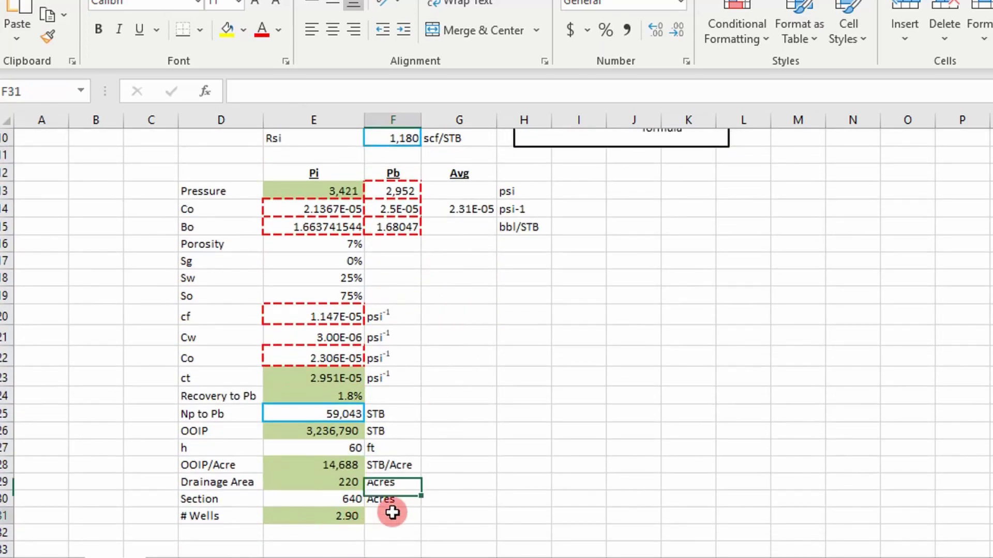
left_click_drag(191, 515, 377, 357)
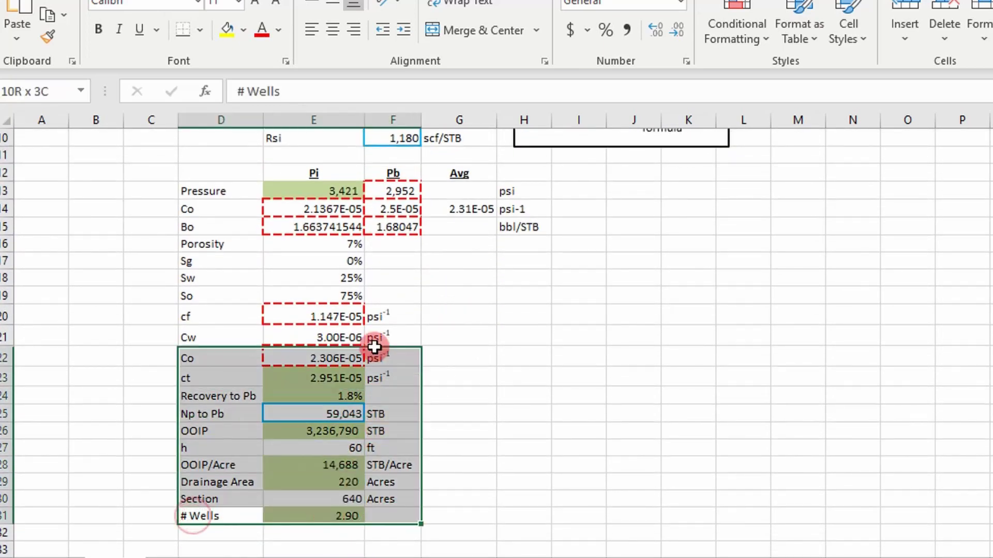
scroll(428, 388, "up", 3)
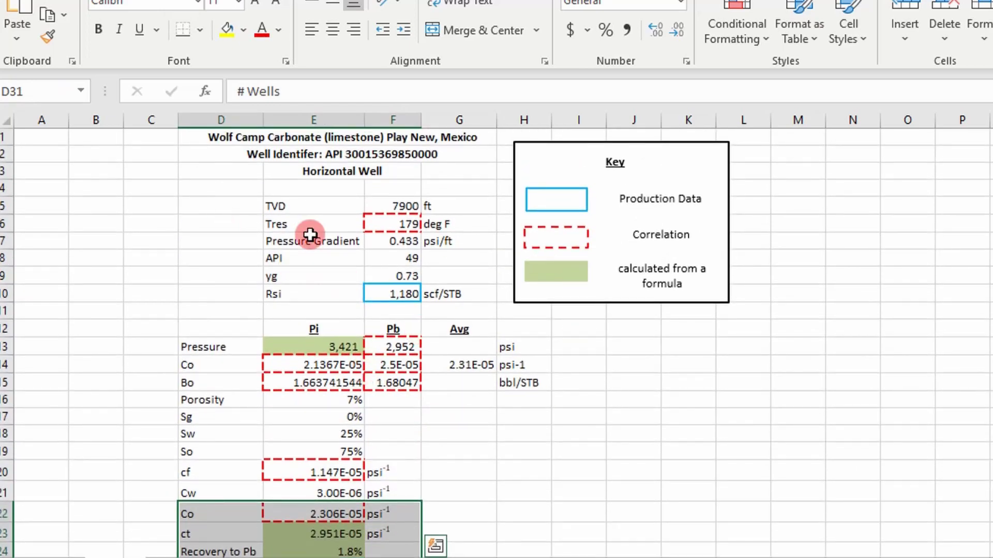
scroll(310, 236, "down", 3)
left_click(519, 348)
scroll(523, 352, "up", 1)
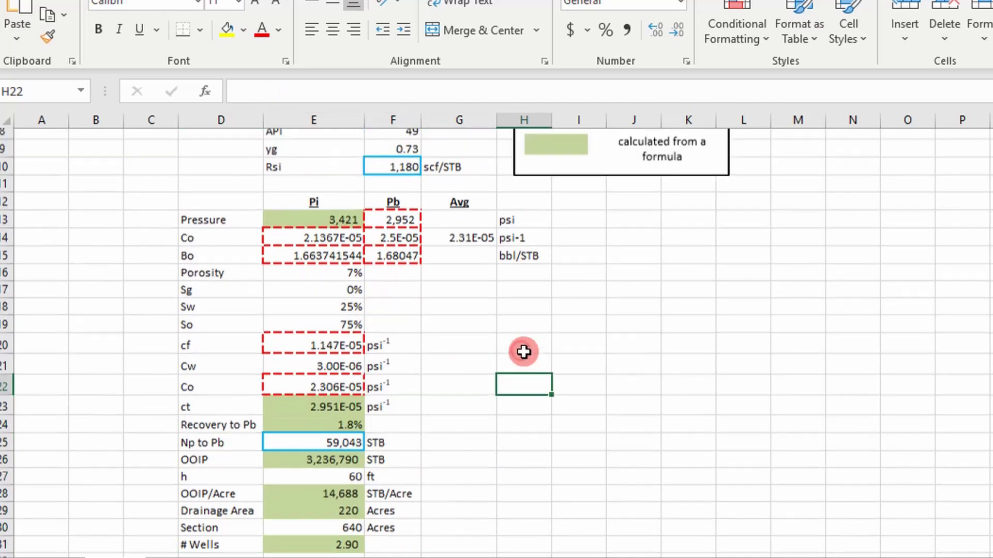
scroll(523, 352, "up", 1)
scroll(631, 368, "up", 2)
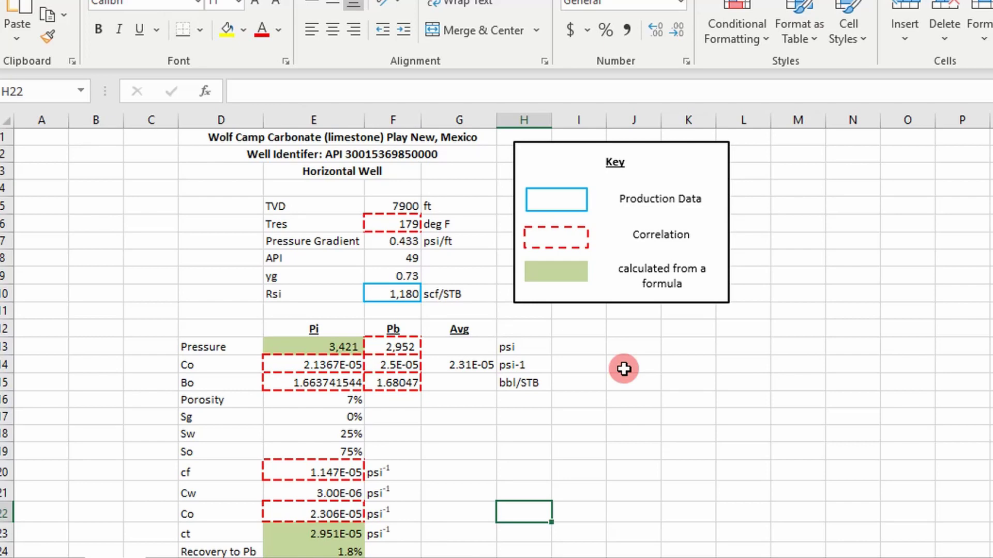
left_click_drag(579, 383, 620, 337)
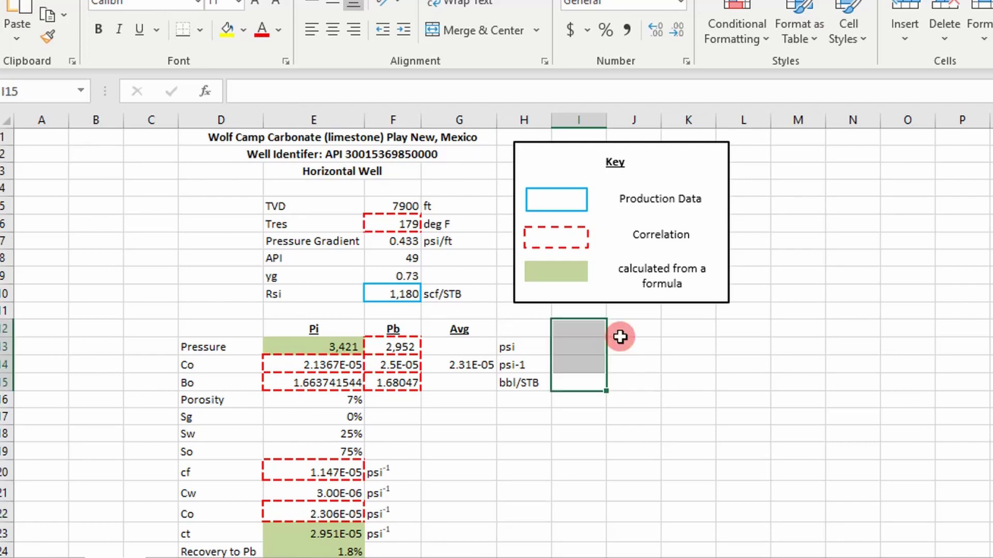